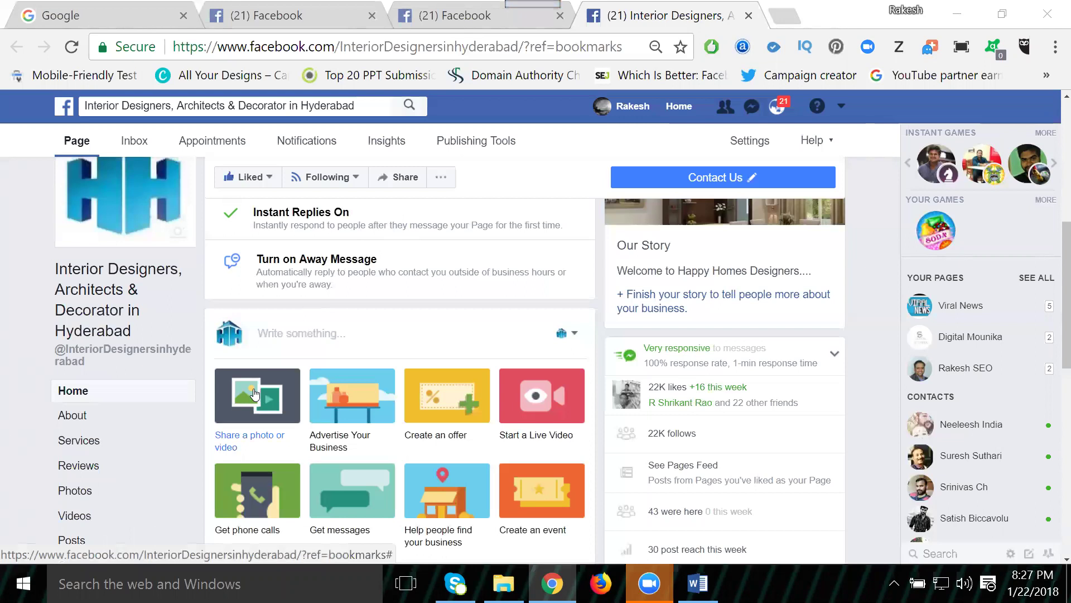
Step: Open the slideshow creator from the page's Share a photo or video tile
click(254, 394)
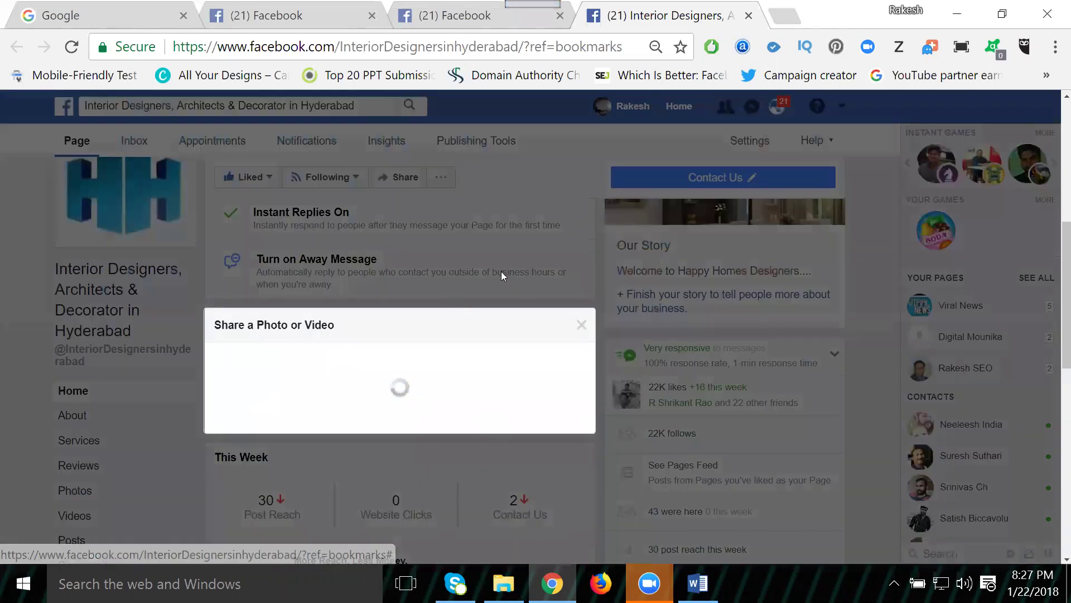
scroll(524, 262, down, 3)
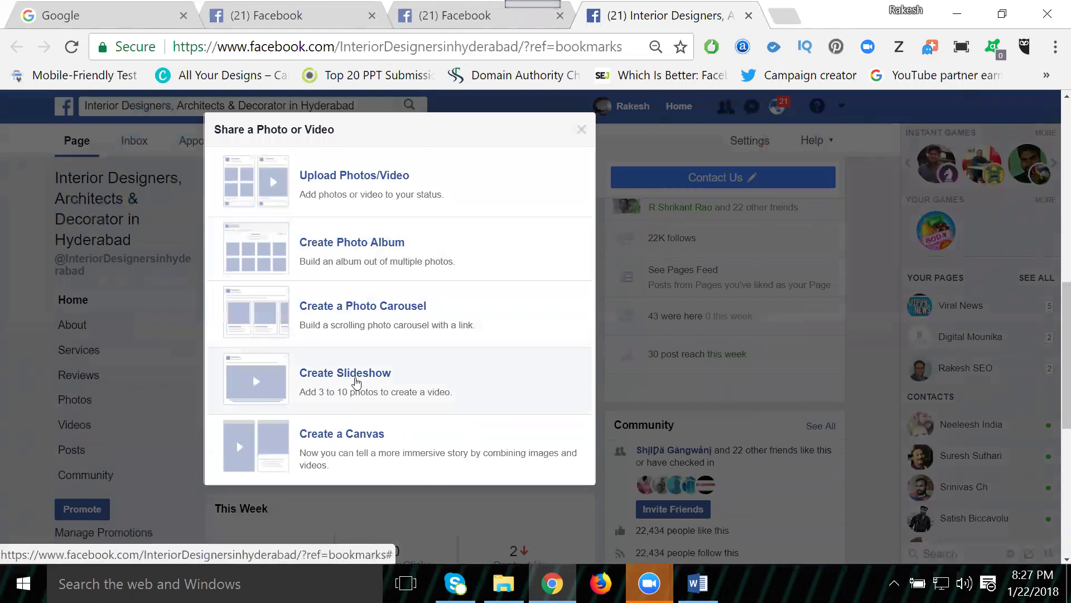
click(357, 381)
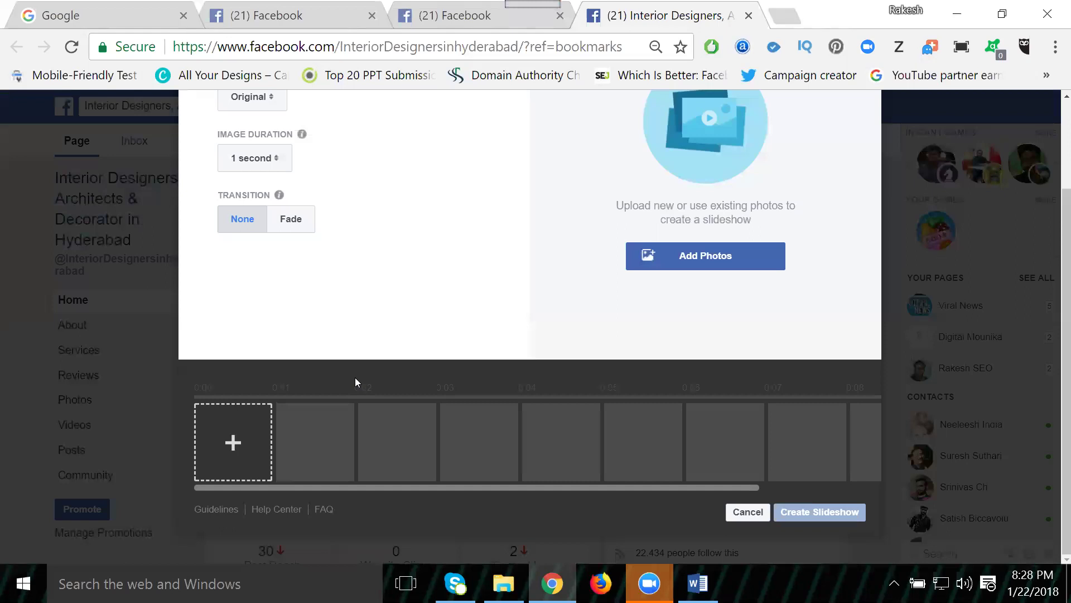
Step: Select page photos: green living room, dining room, dotted-cabinet kitchen, dark bedroom and wardrobe
click(238, 435)
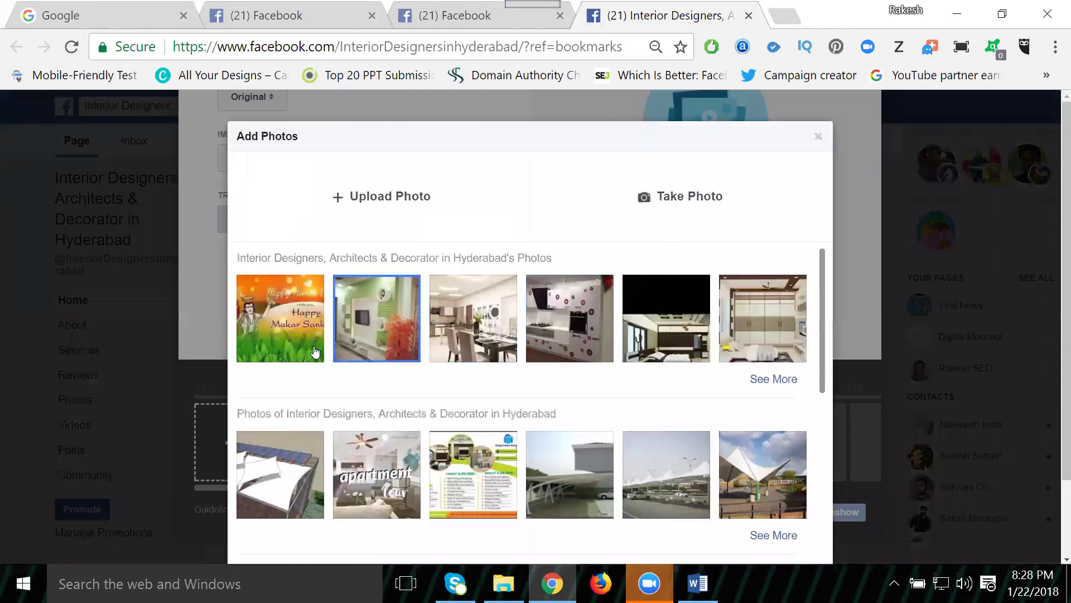
click(491, 331)
click(389, 332)
click(476, 323)
click(590, 320)
click(662, 326)
click(770, 333)
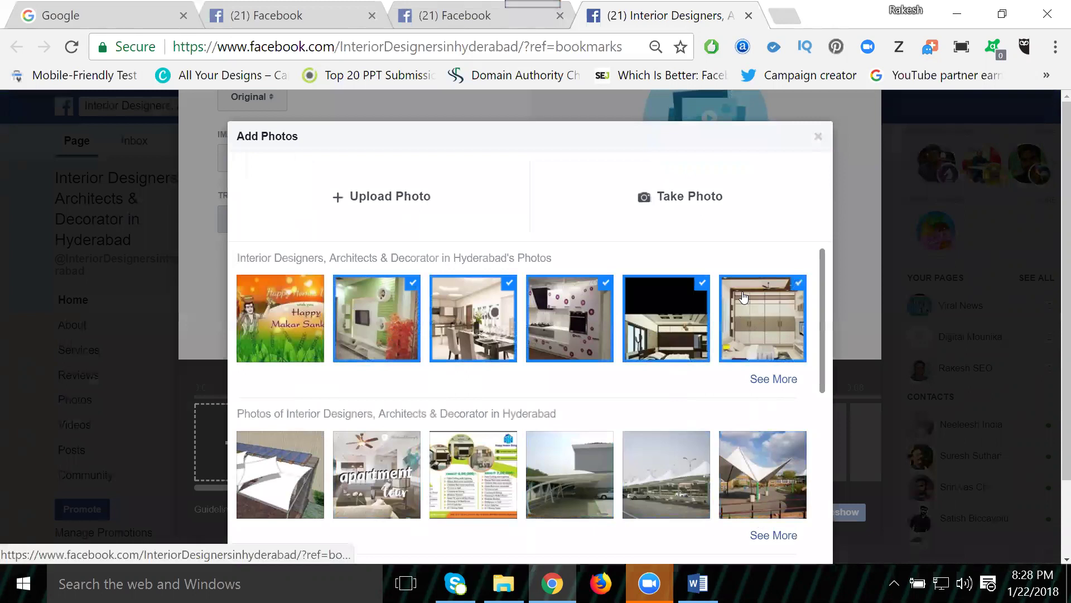
Step: Add three Mobile Uploads: red-walled bedroom, wardrobe bedroom and dotted-cabinet kitchen
scroll(743, 297, down, 6)
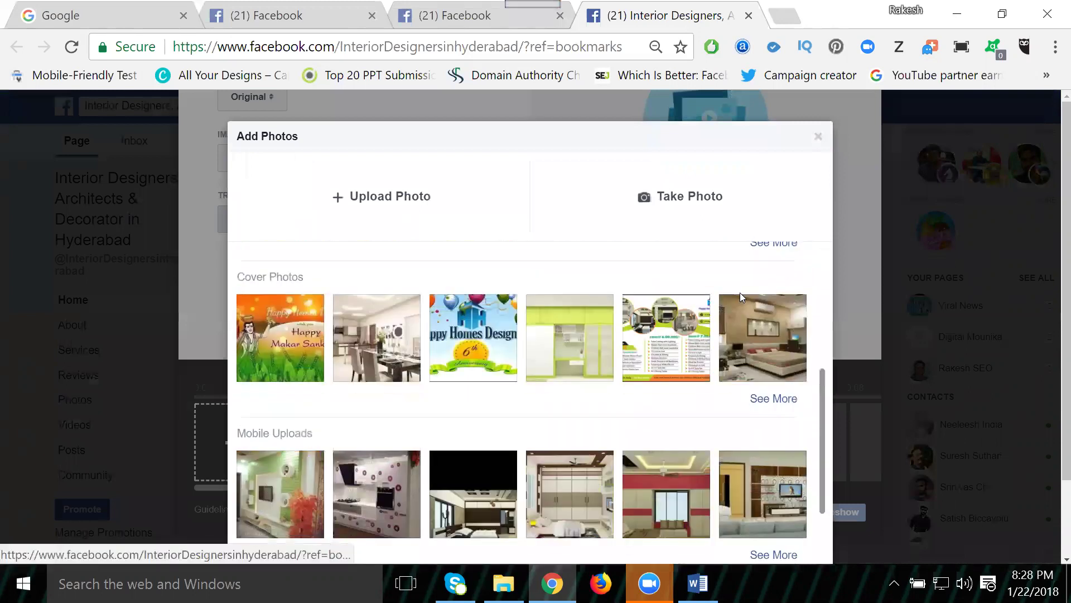
scroll(674, 380, down, 1)
click(673, 380)
click(569, 391)
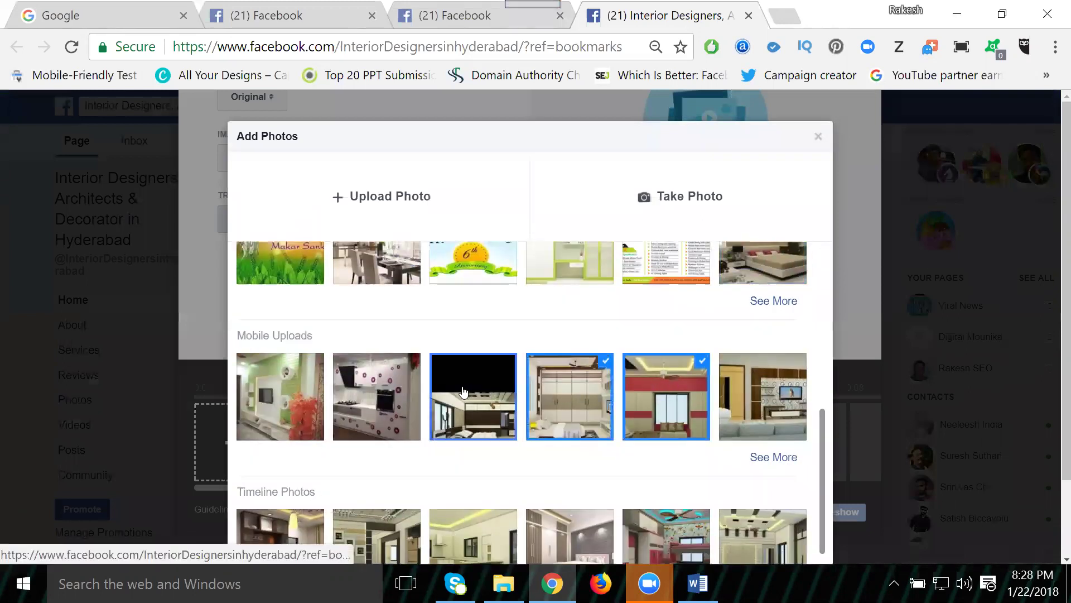
click(361, 392)
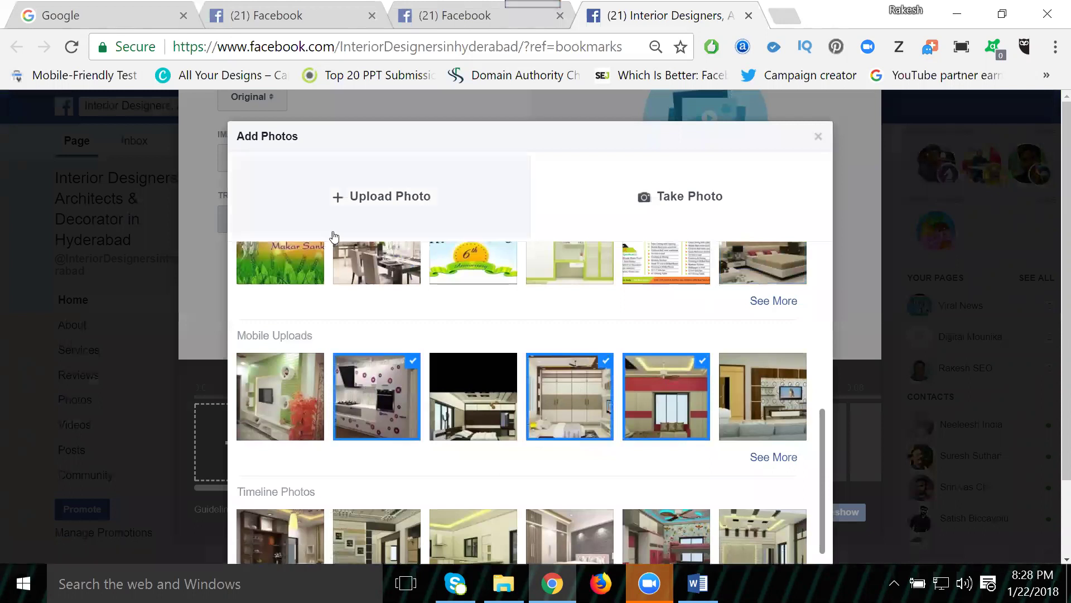
Step: Browse to E:\Projects\projects\HHD SEO Info\HHD SEO Info\interior to upload photos
click(373, 214)
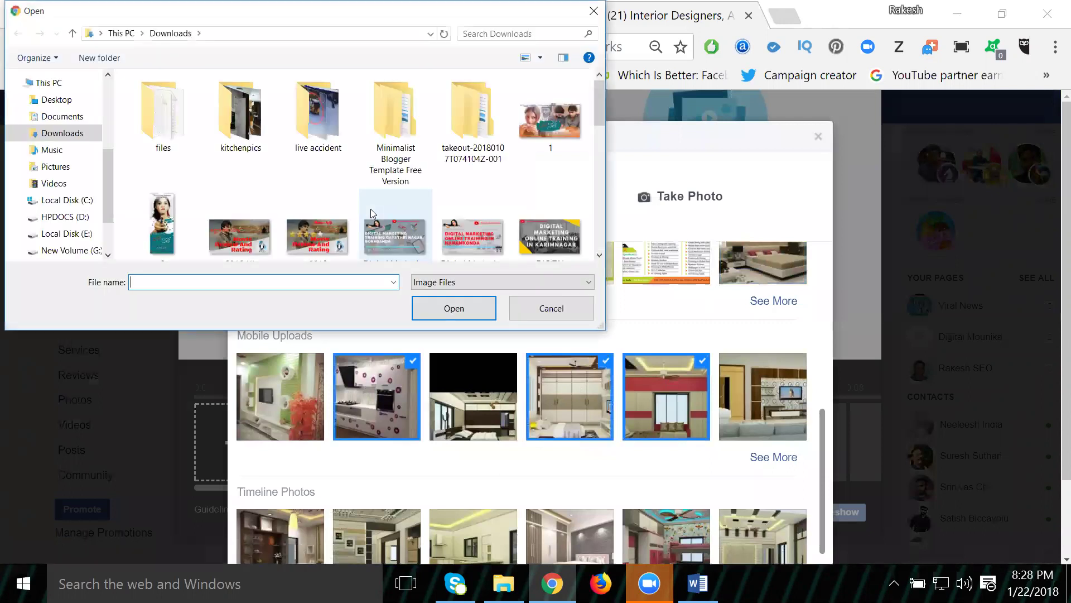
click(67, 233)
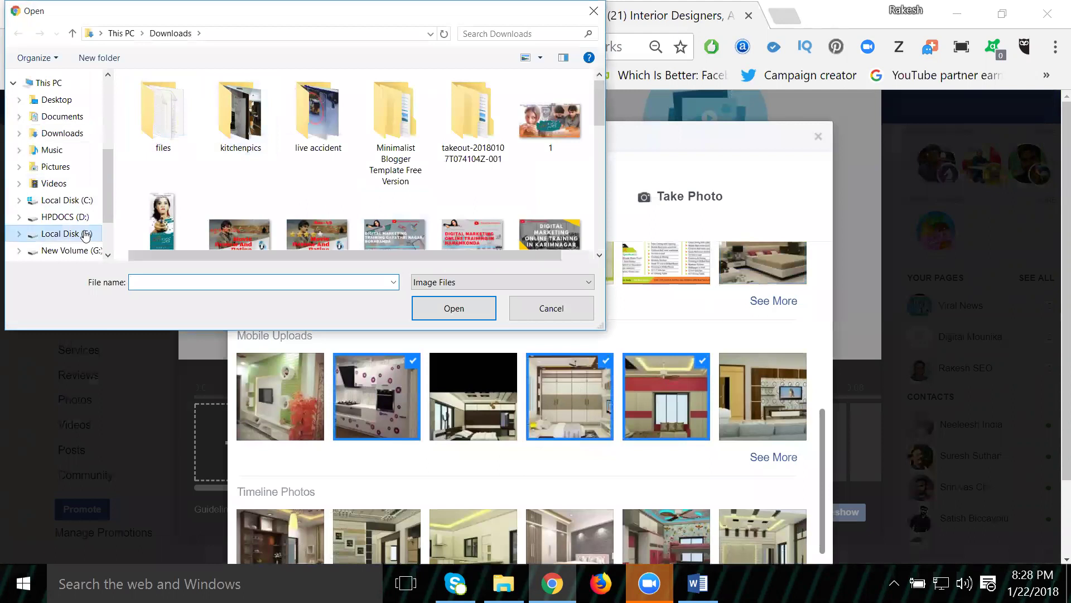
click(166, 117)
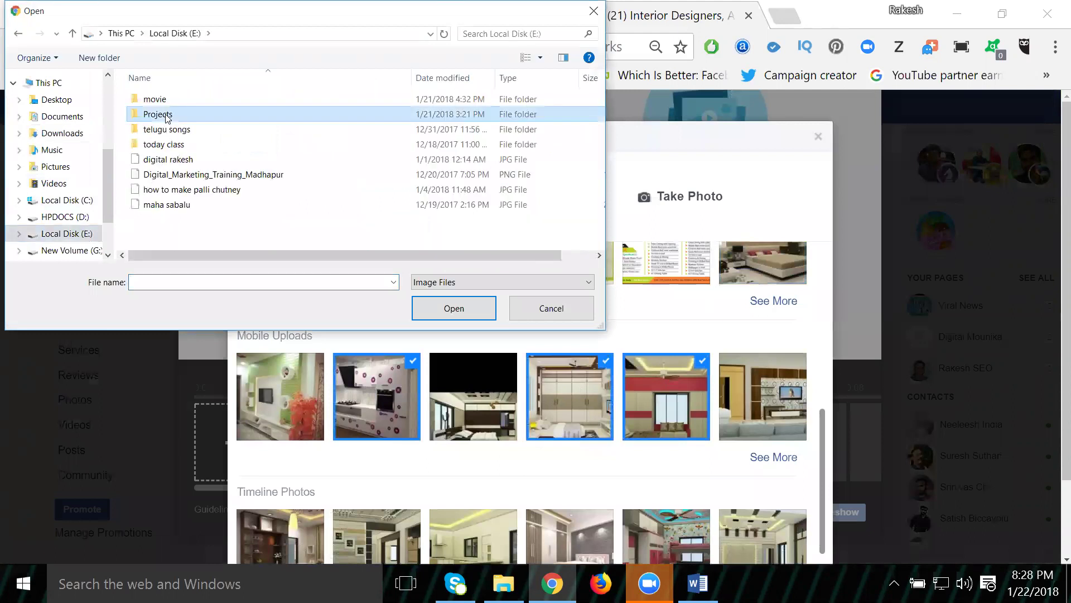
double_click(166, 115)
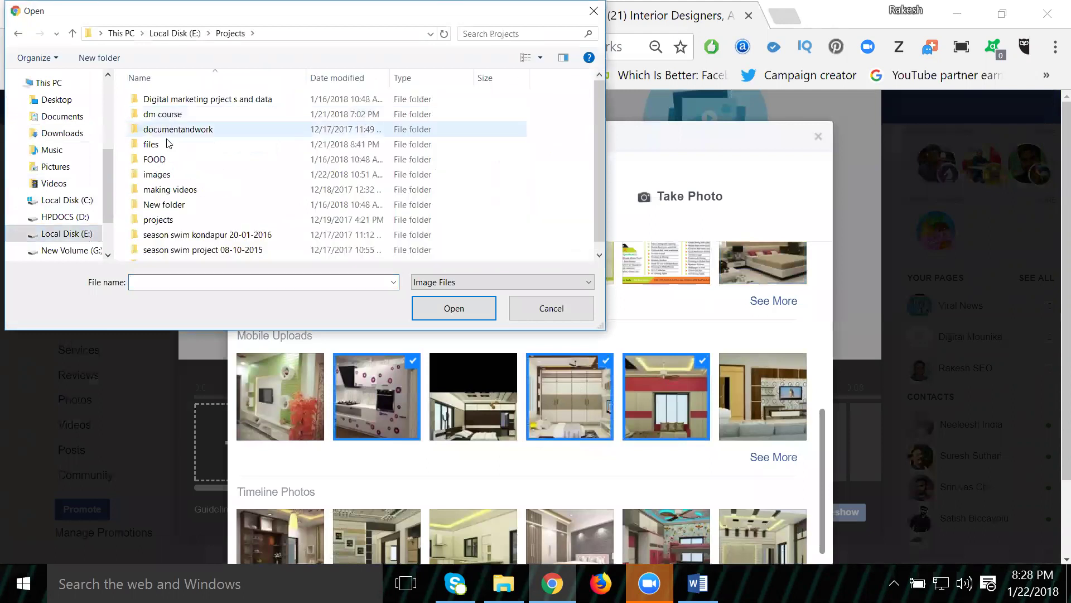
double_click(163, 221)
double_click(166, 174)
double_click(168, 99)
double_click(225, 109)
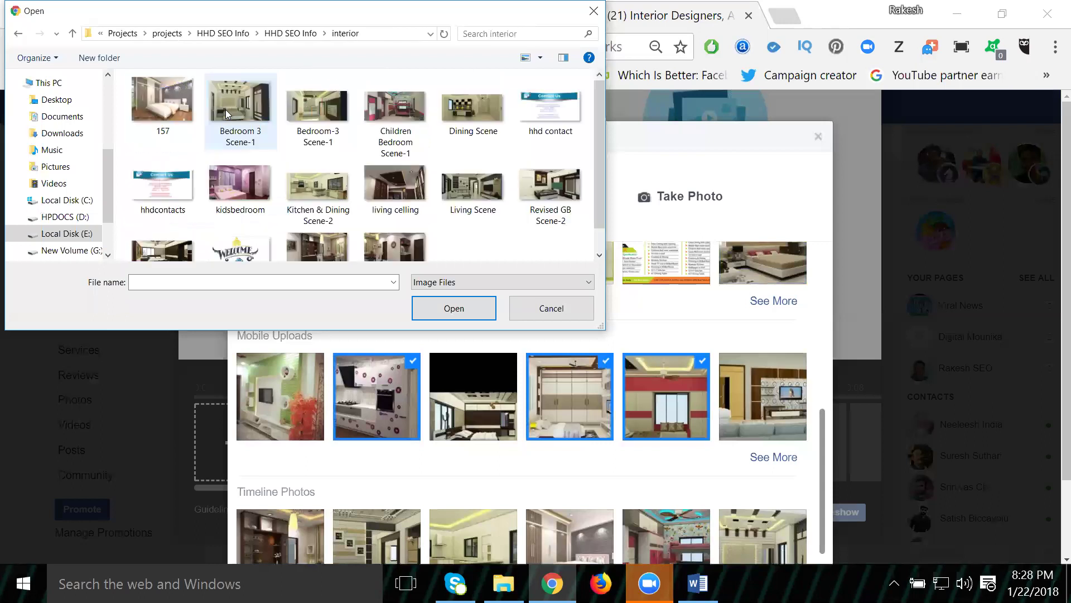
Step: Upload ten images, including the bedroom, dining, living, kitchen scenes and hhd contact
click(181, 113)
ctrl+click(240, 109)
ctrl+click(318, 109)
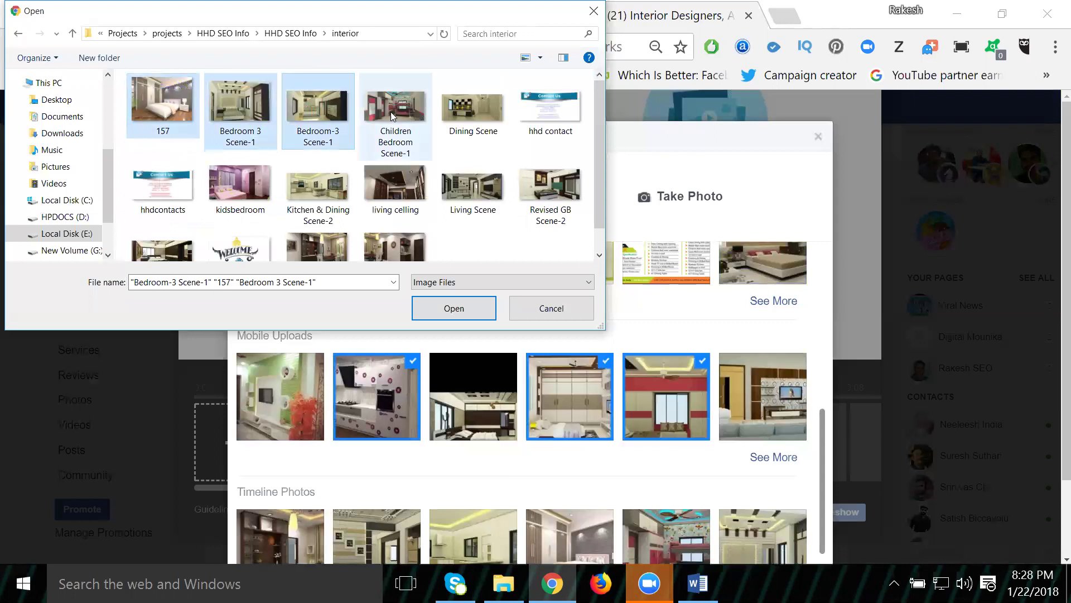
ctrl+click(392, 114)
ctrl+click(455, 115)
ctrl+click(459, 188)
ctrl+click(415, 190)
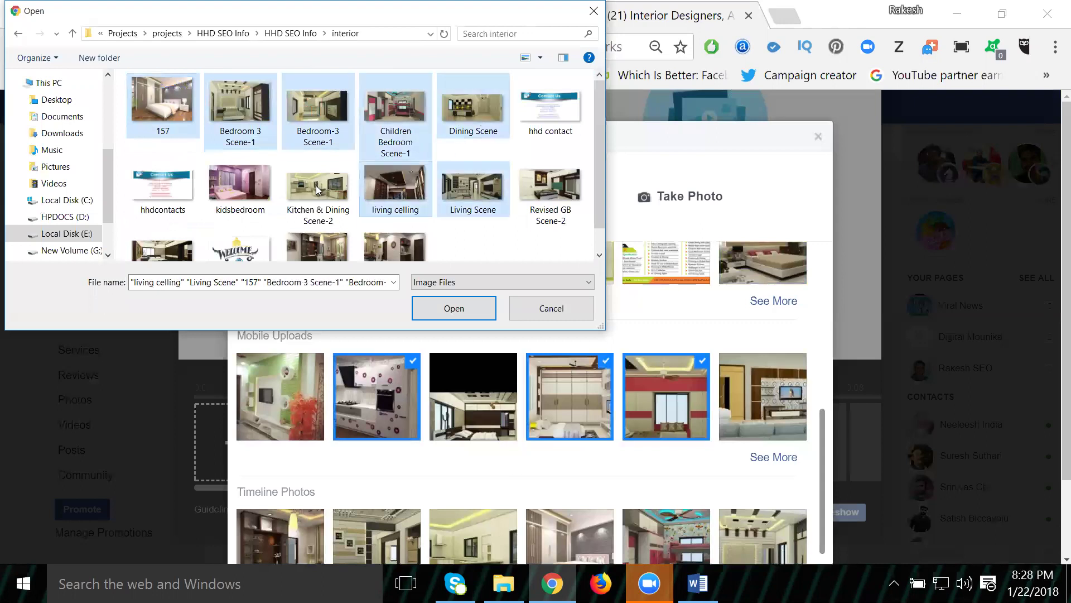
ctrl+click(316, 190)
ctrl+click(229, 185)
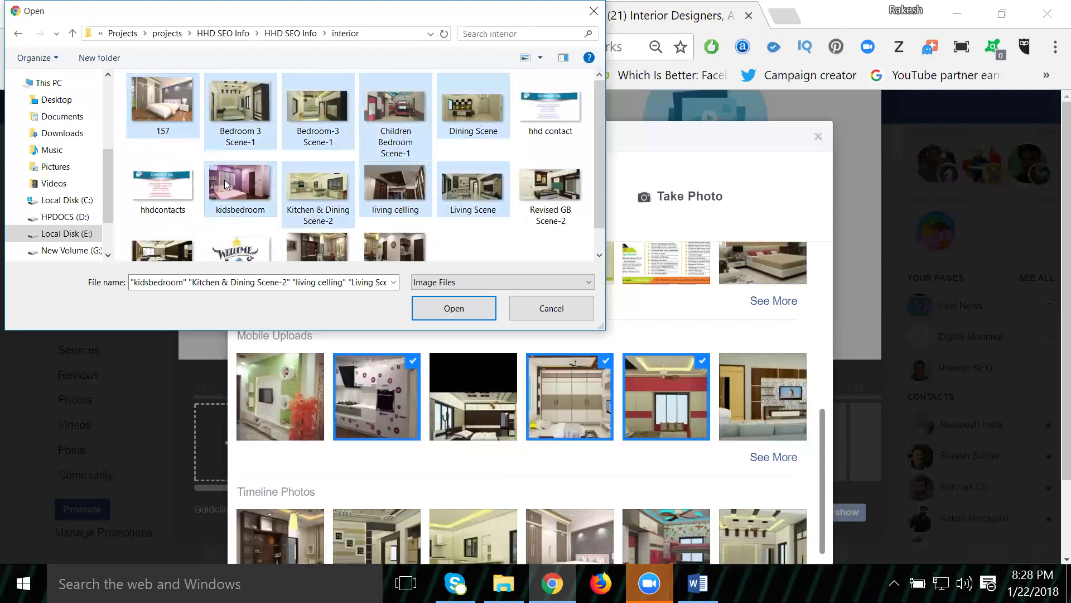
ctrl+click(551, 113)
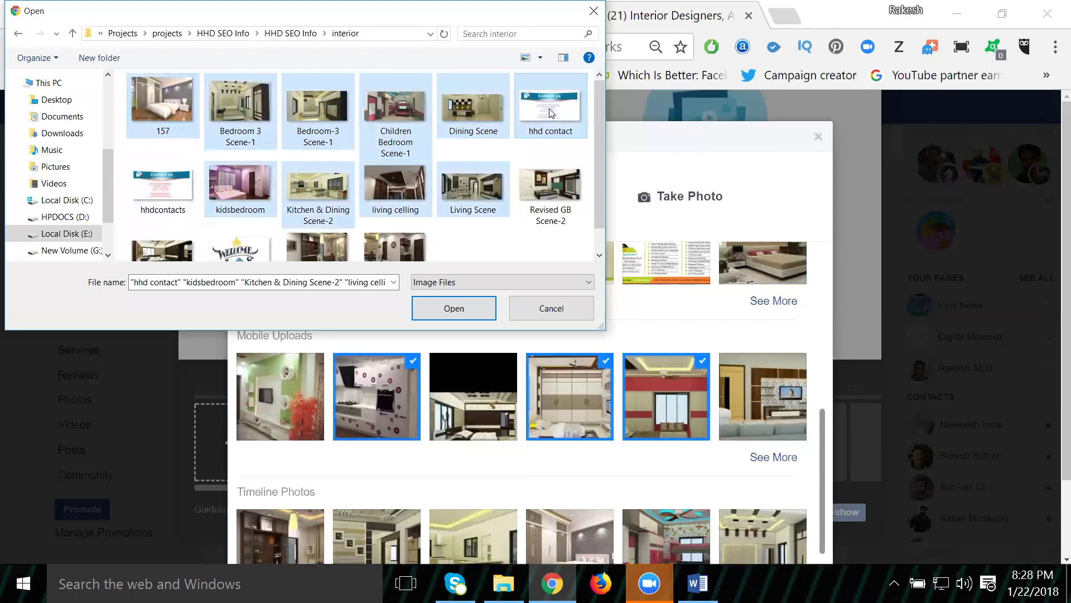
click(467, 312)
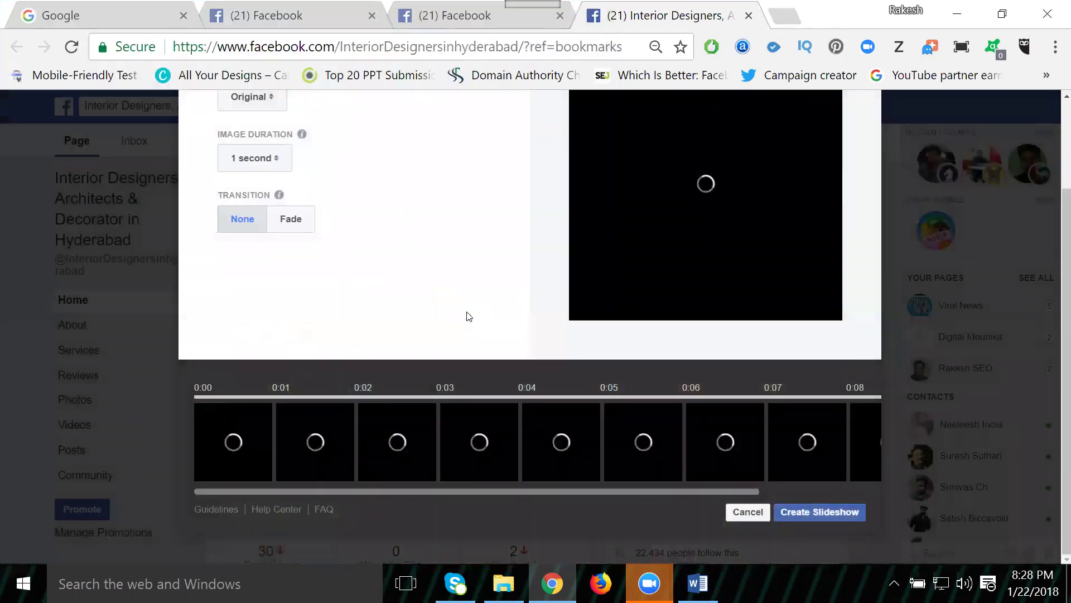
Step: Set each slideshow image's duration to 5 seconds
drag(548, 490, 656, 489)
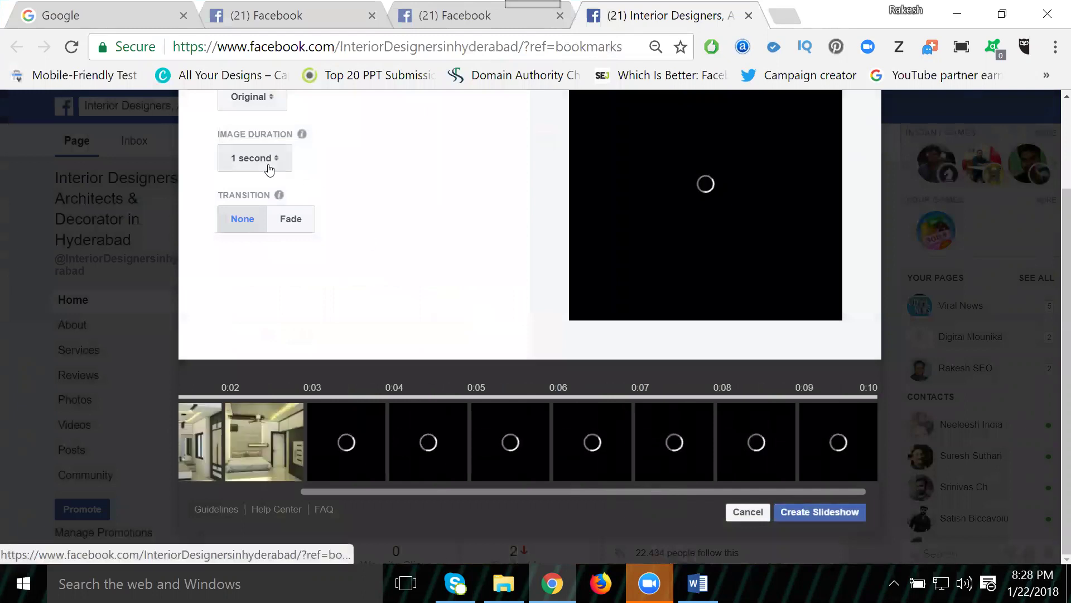
click(270, 168)
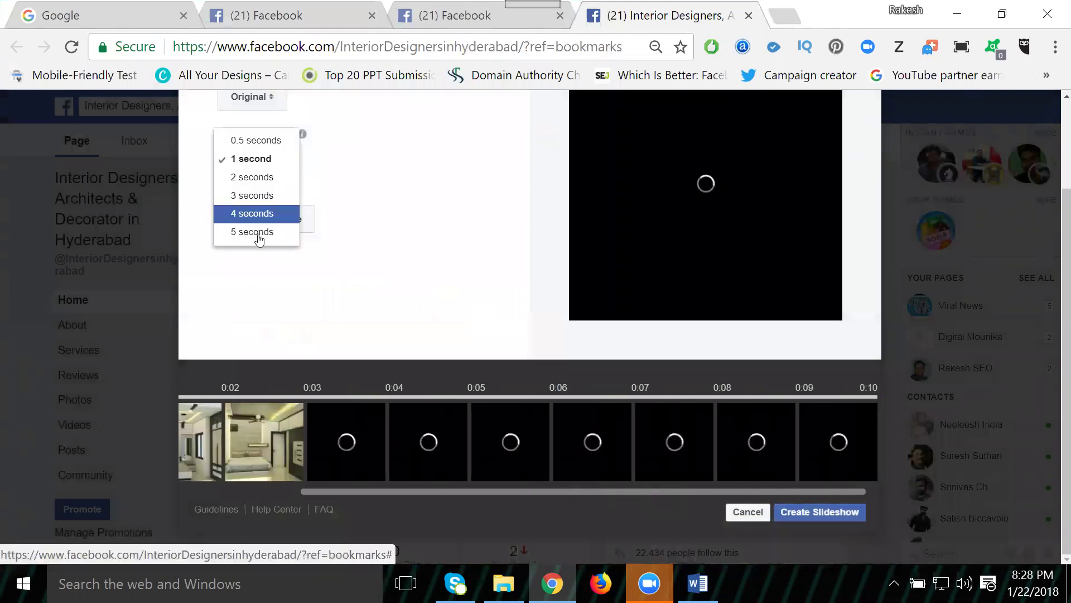
click(259, 232)
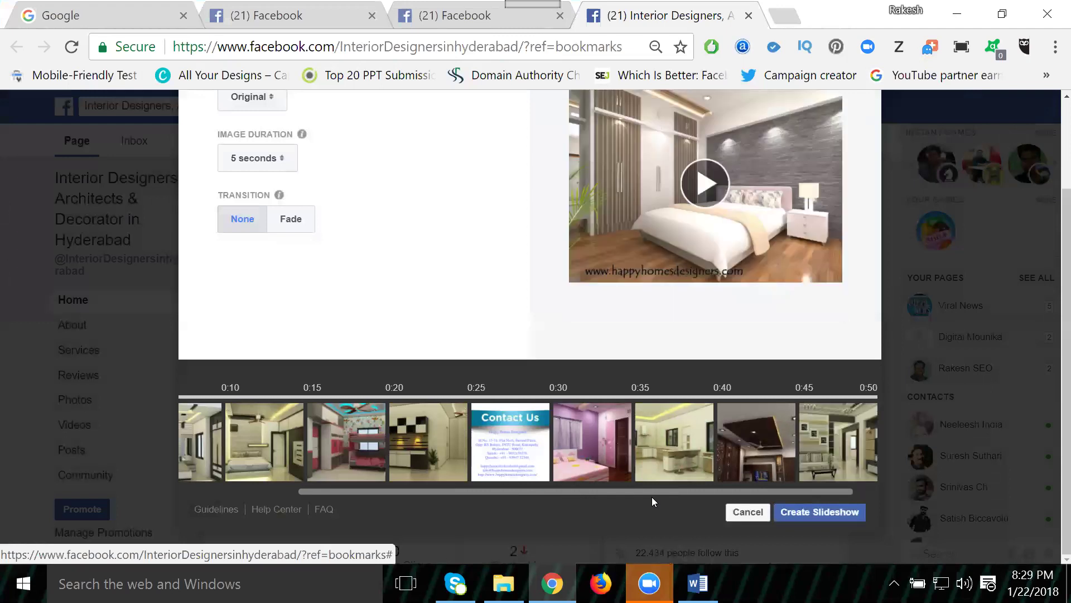
Step: Move the Contact Us slide to the end of the 0:50 timeline
drag(639, 493, 722, 494)
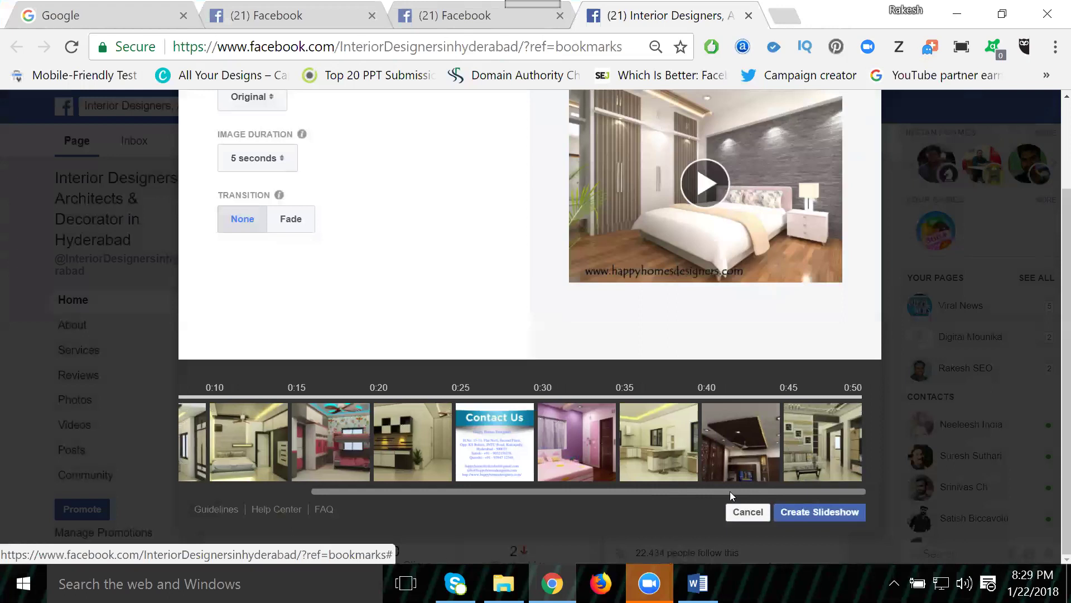
drag(495, 441, 826, 426)
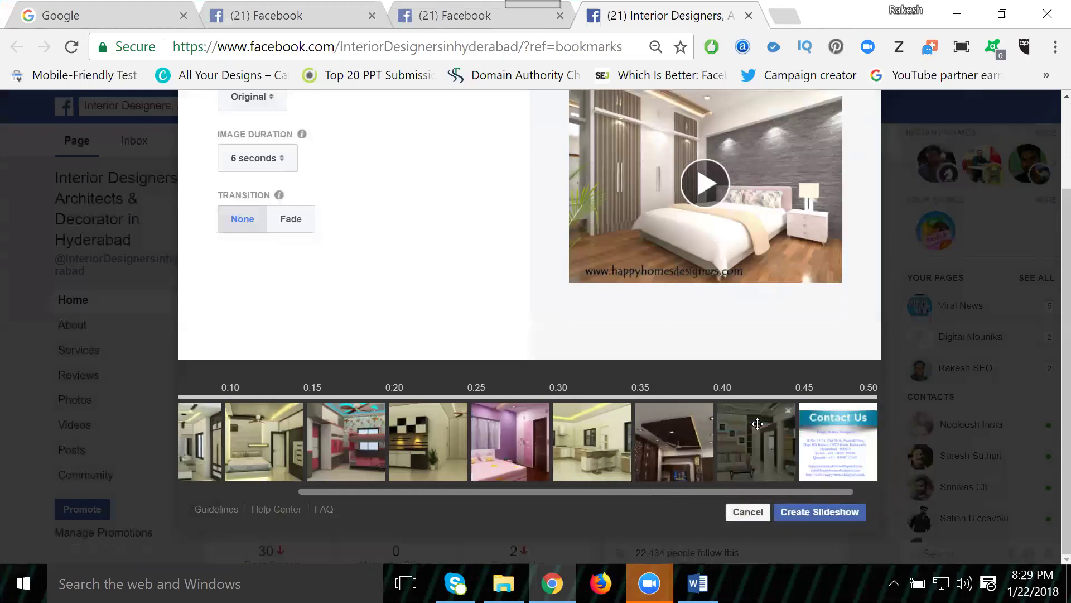
scroll(411, 270, up, 2)
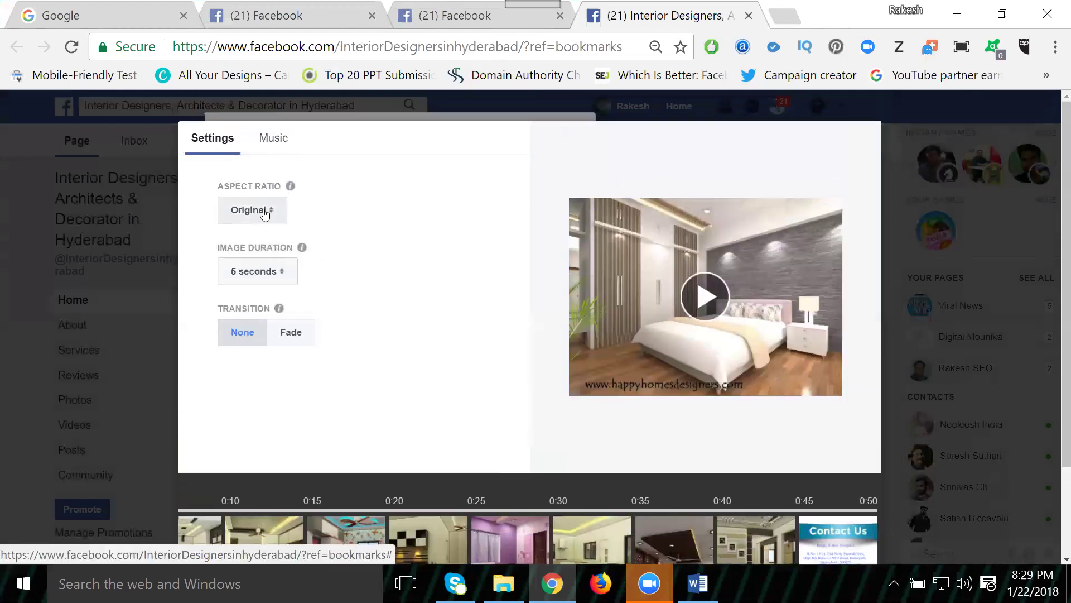
Step: Try 1:1, 16:9 and 2:3 aspect ratios, then settle on Original
click(265, 214)
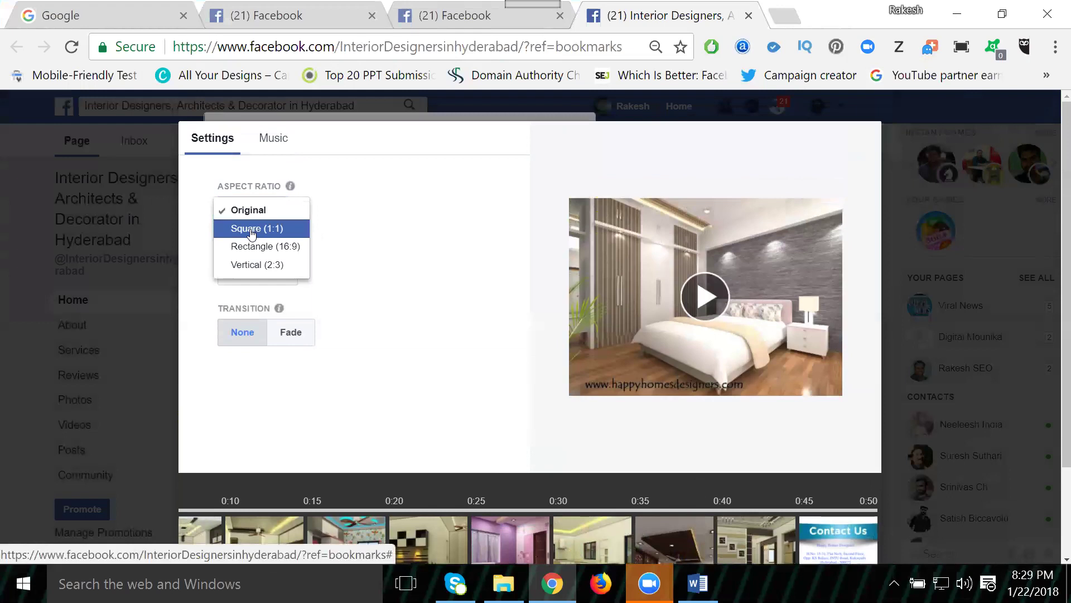
click(251, 230)
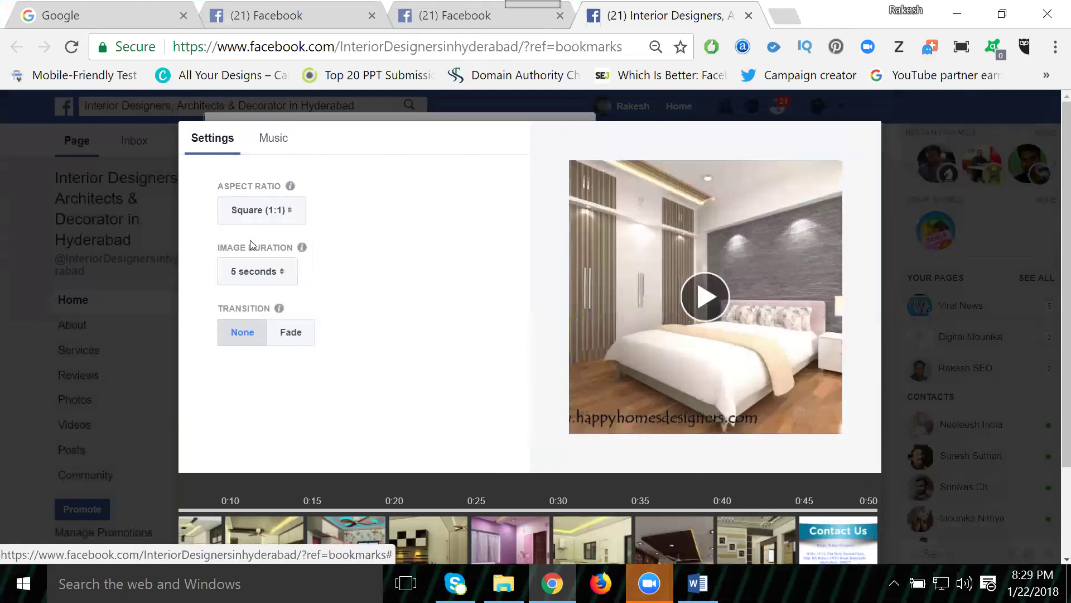
click(252, 217)
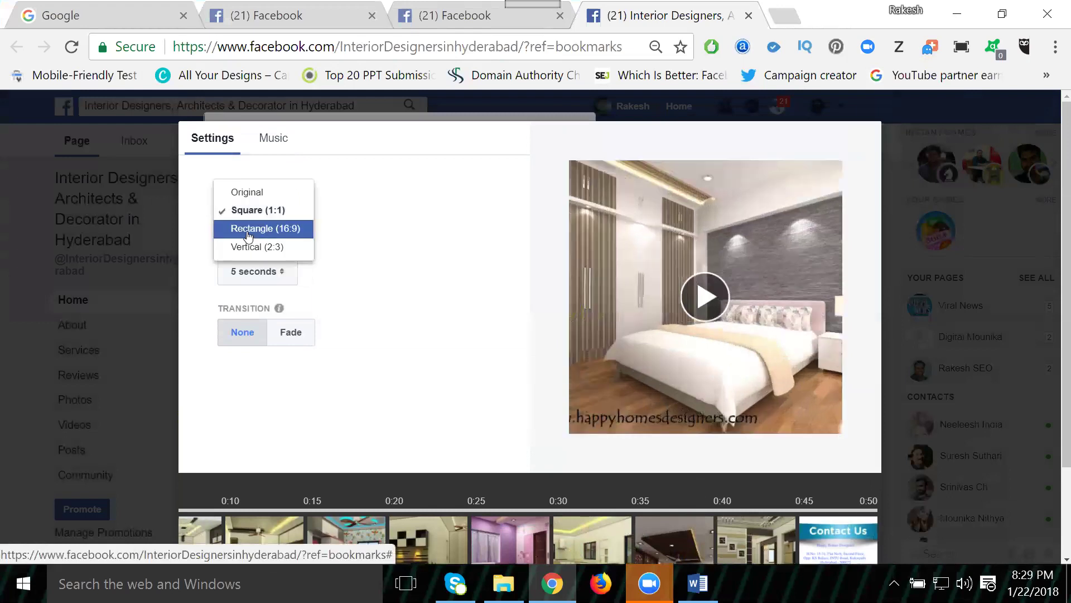
click(249, 230)
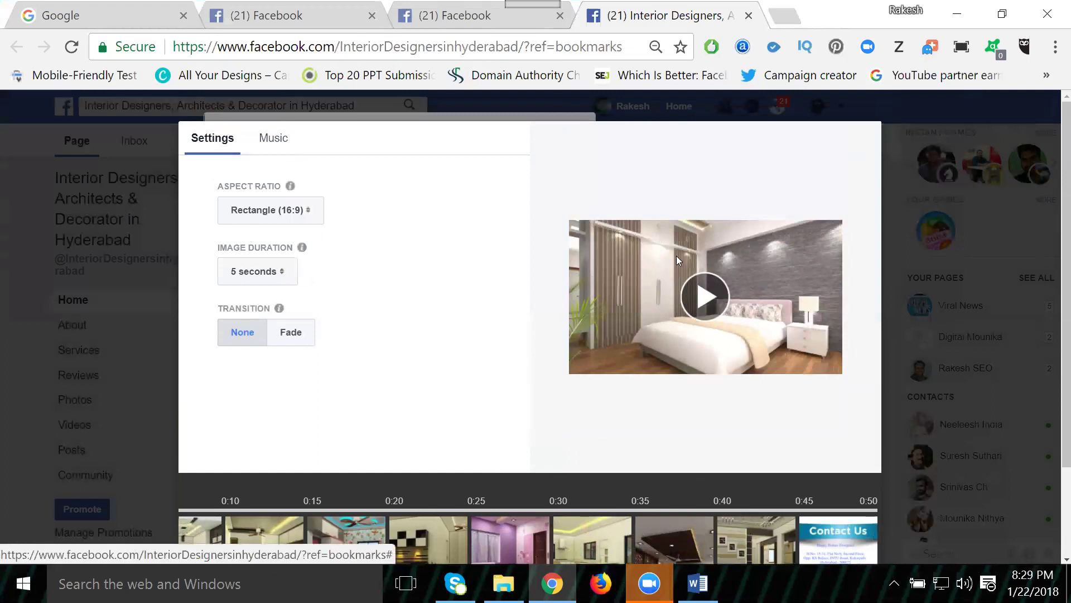
click(309, 211)
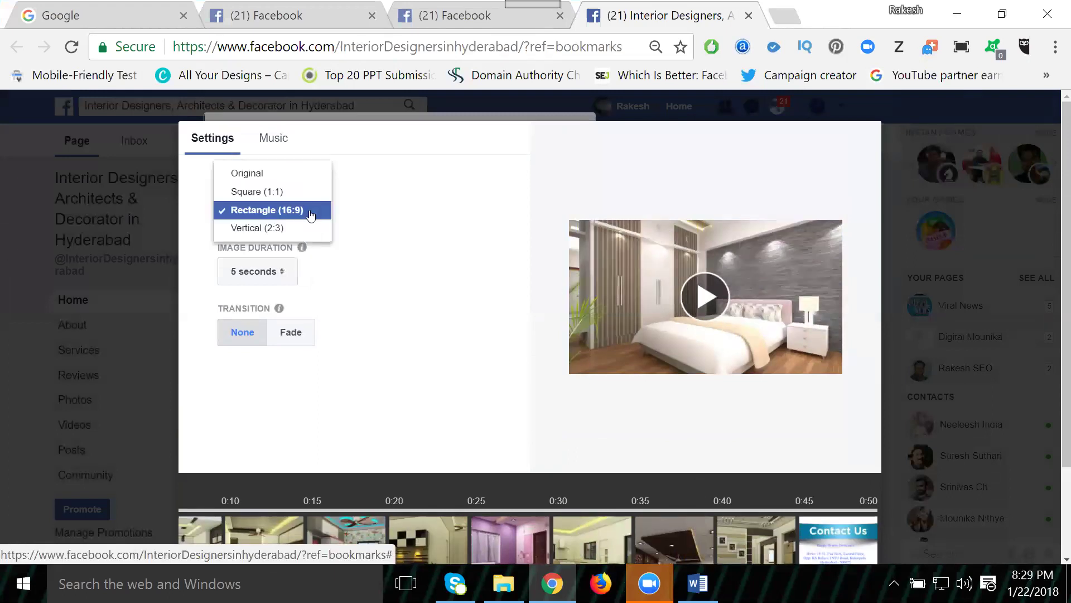
click(297, 229)
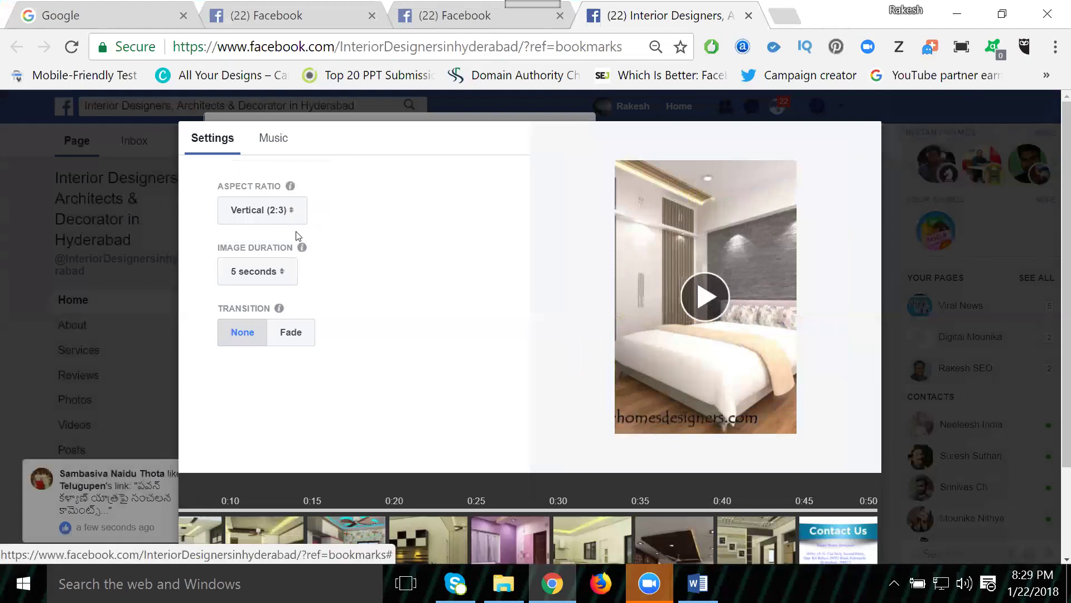
click(268, 210)
click(255, 159)
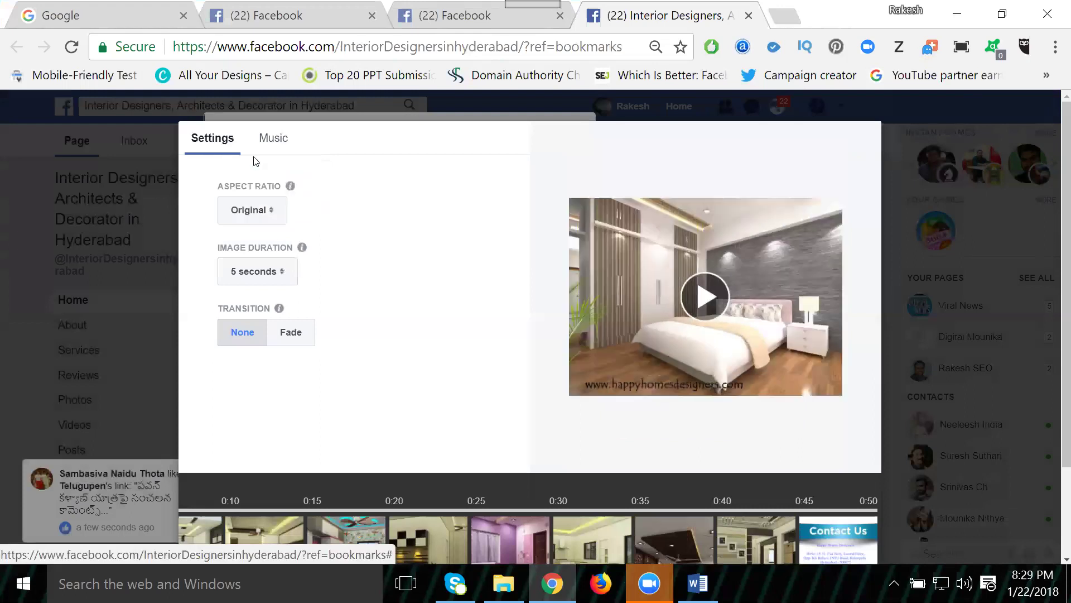
scroll(420, 222, down, 2)
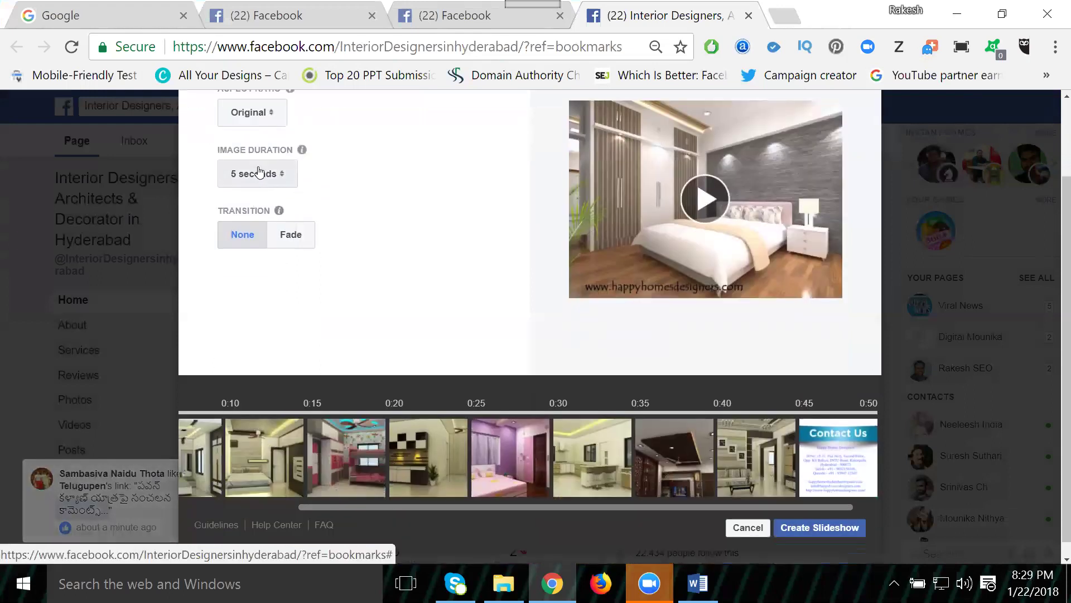
Step: Keep 5-second image duration and no transition, then bring up the Music options
click(258, 171)
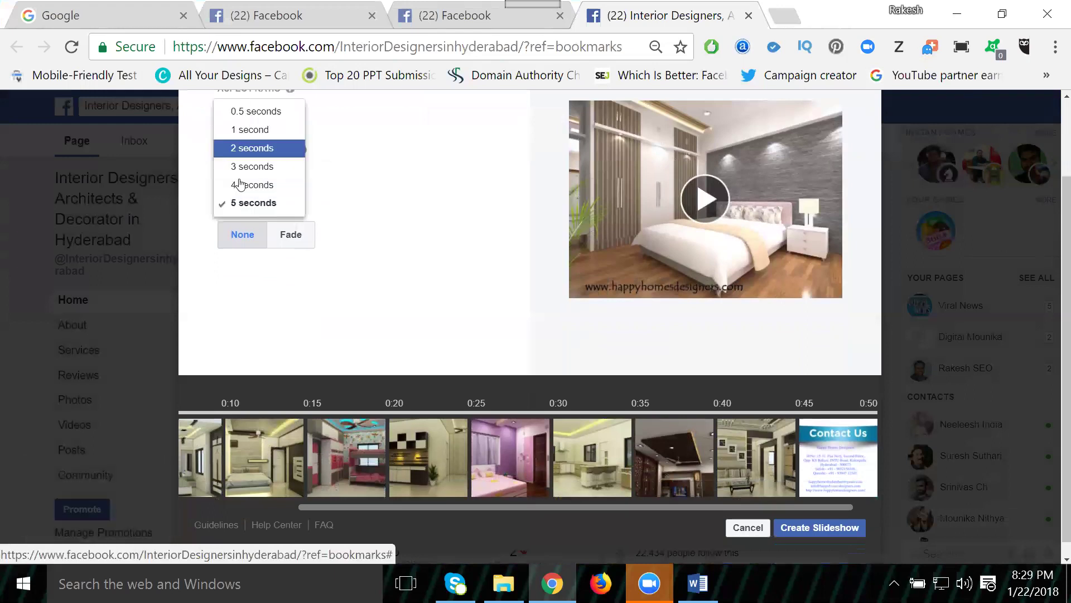
click(336, 225)
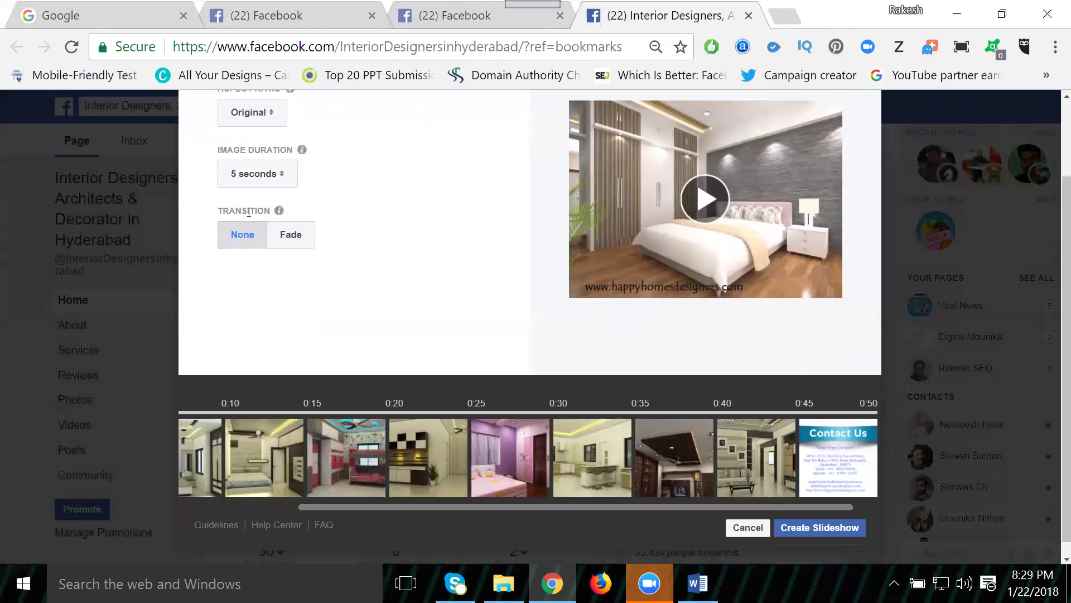
click(289, 239)
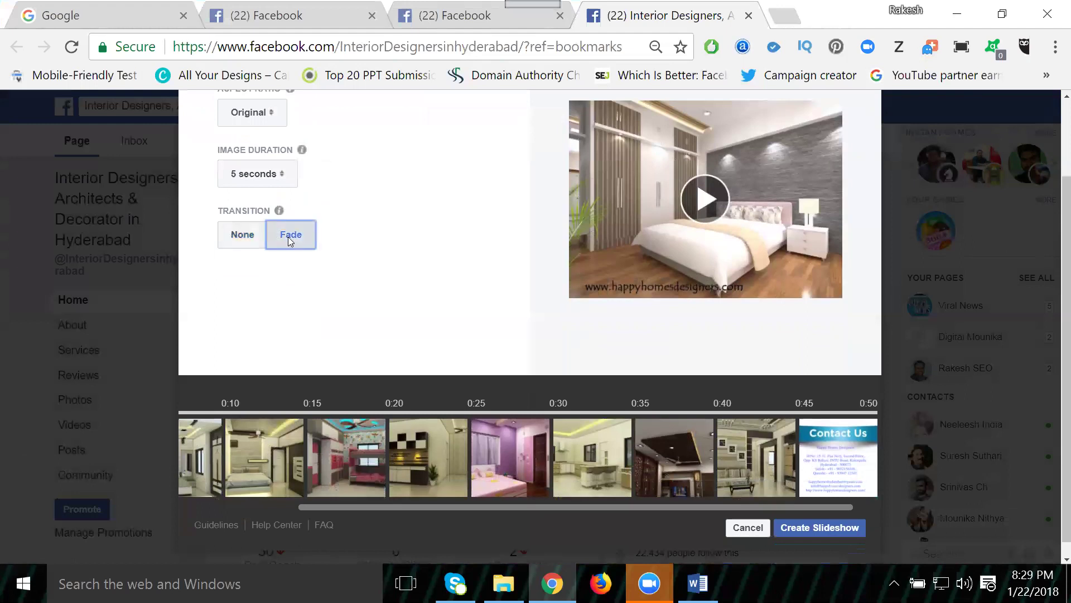
click(230, 243)
scroll(360, 252, up, 2)
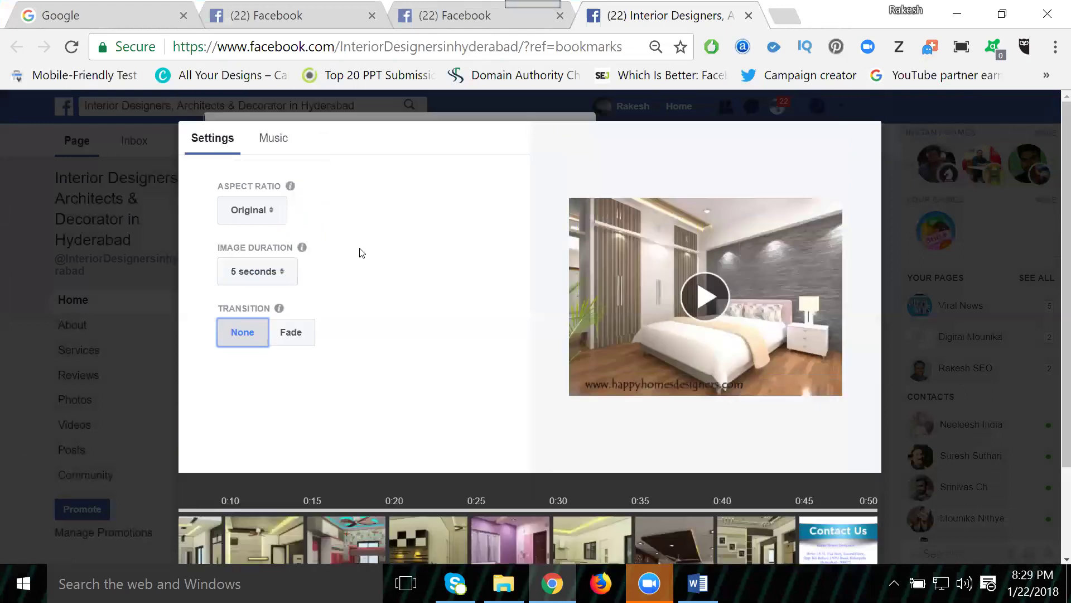
click(276, 140)
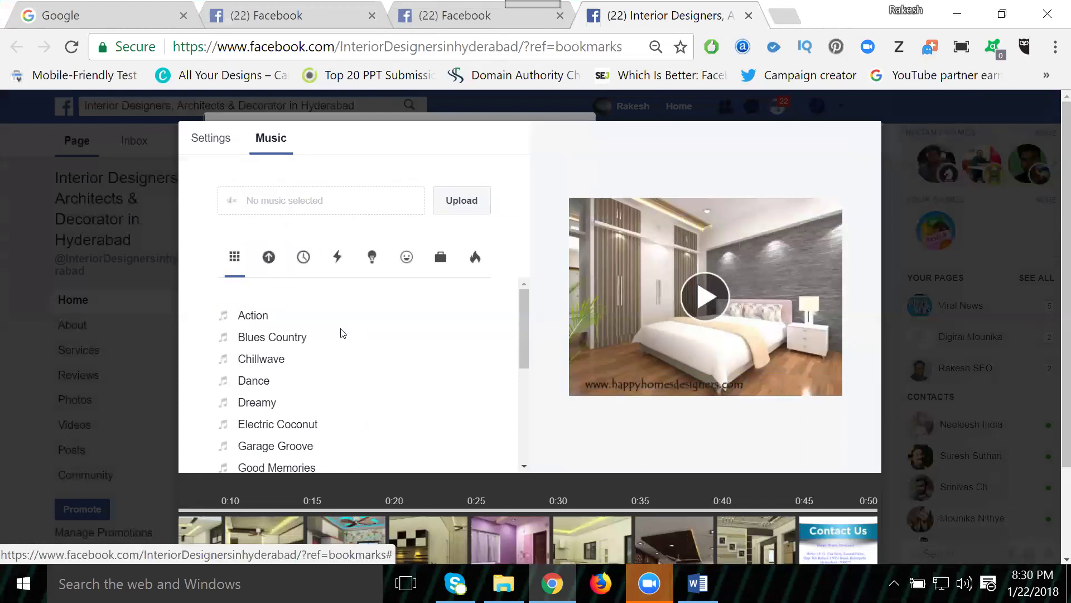
Step: Cancel the music upload prompt and choose the stock Dance track as background music
click(460, 195)
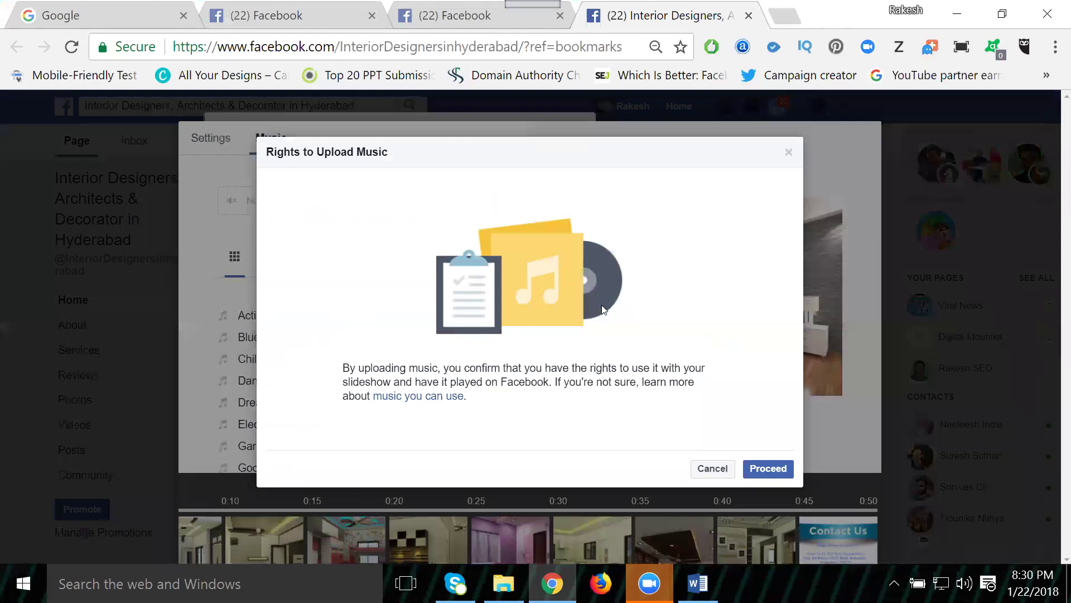
click(713, 469)
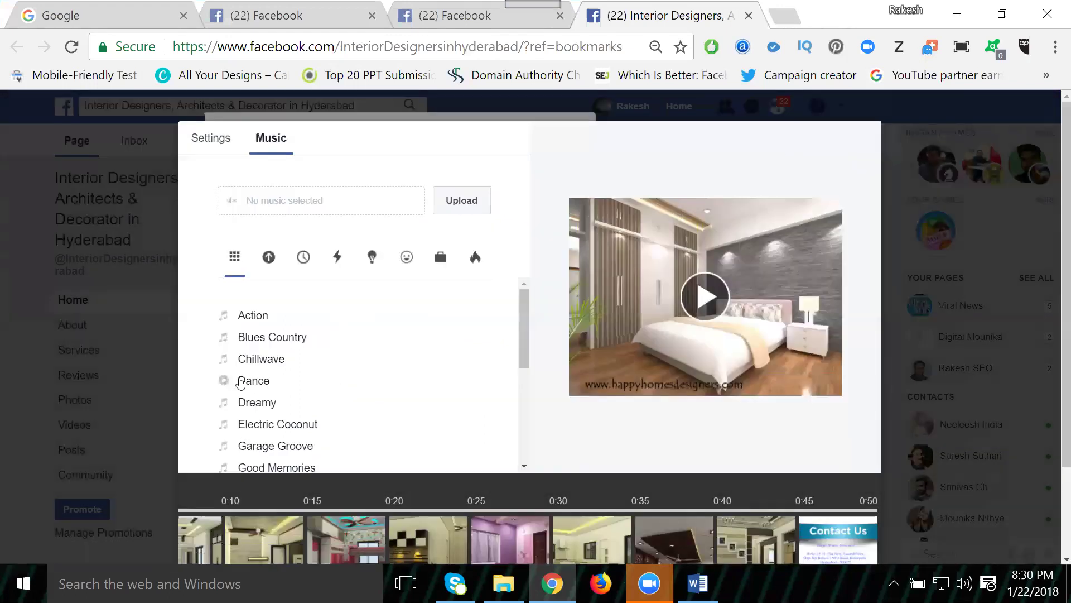
click(224, 382)
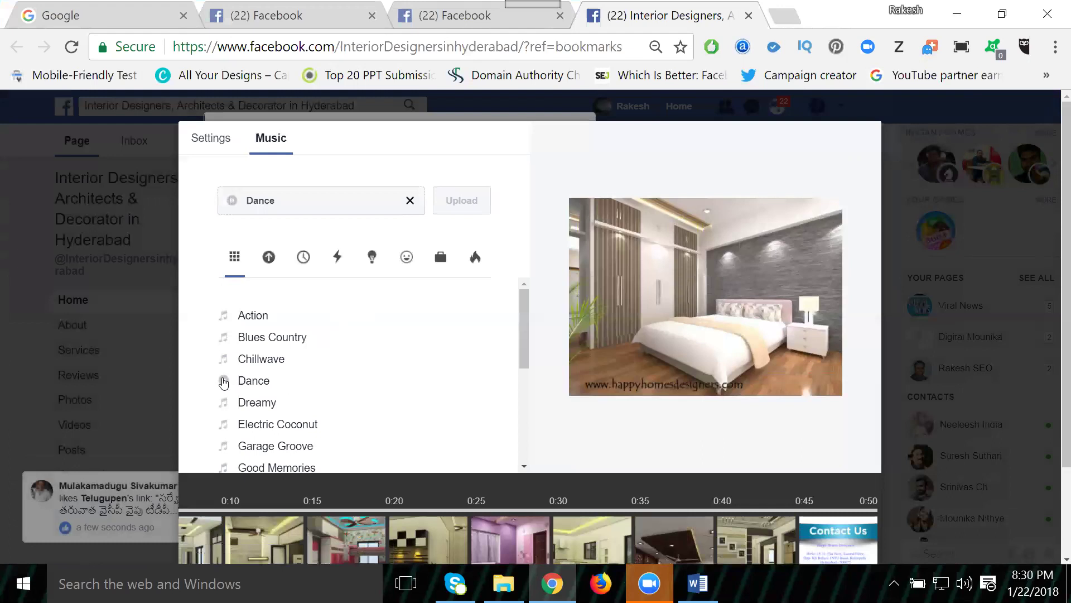
scroll(224, 383, down, 2)
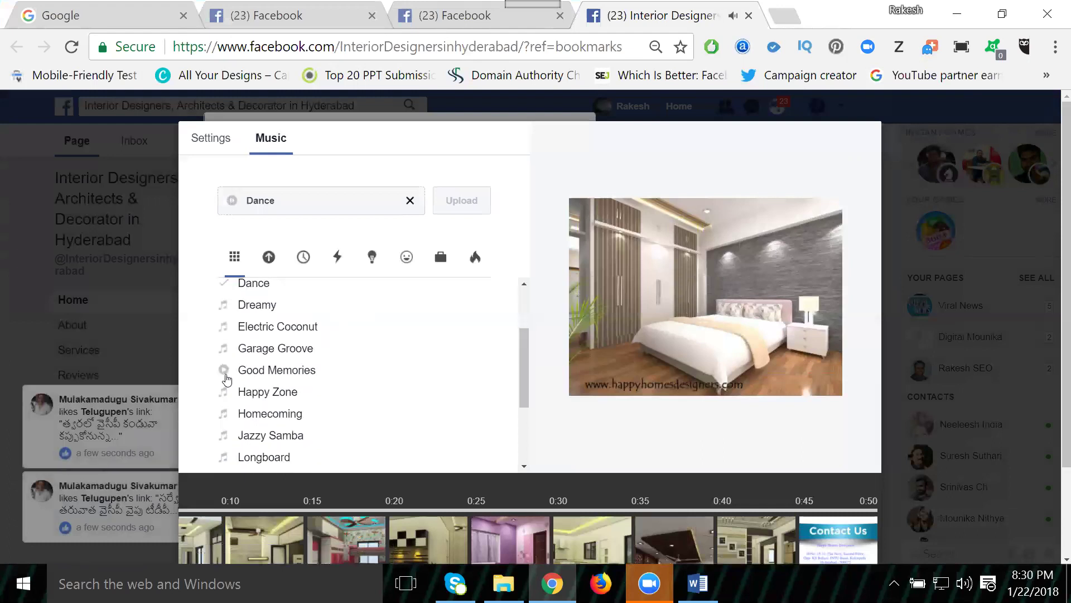
scroll(226, 380, up, 2)
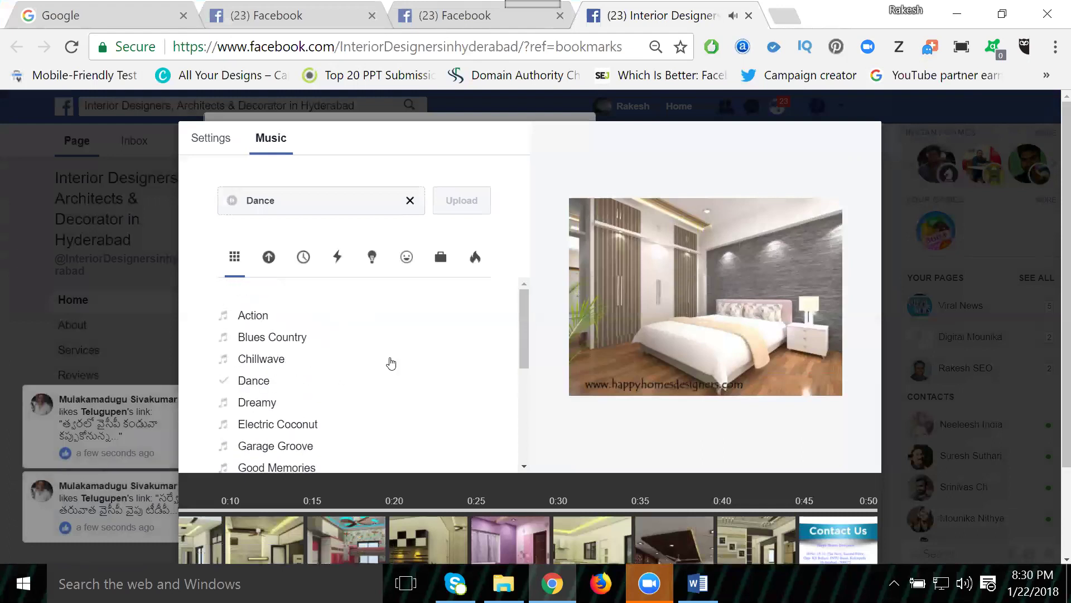
scroll(515, 342, down, 2)
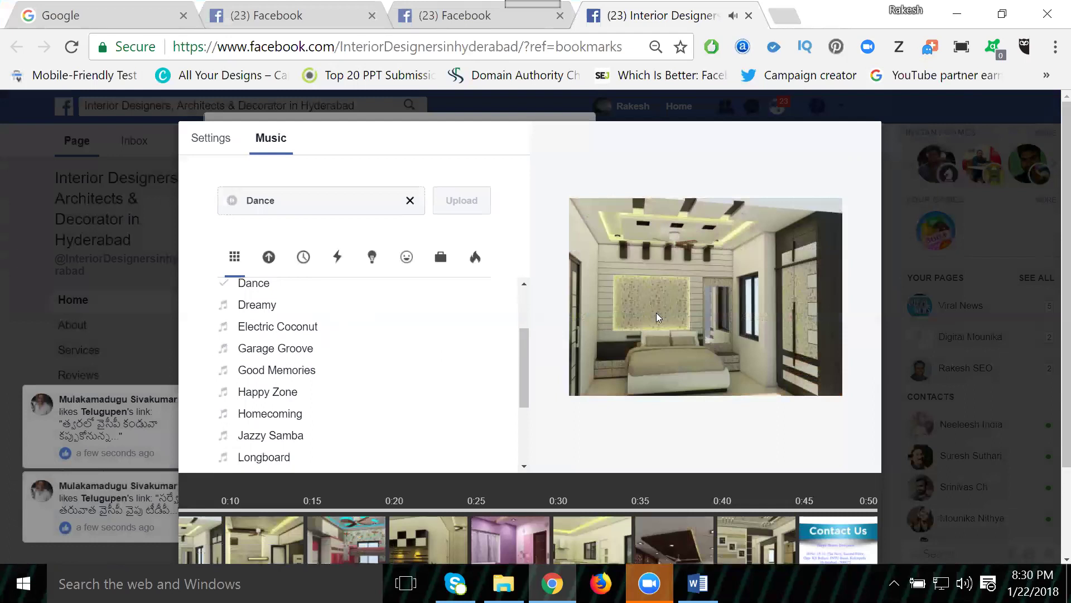
Step: Browse the Uploaded, Recent and Energetic music tabs
click(269, 257)
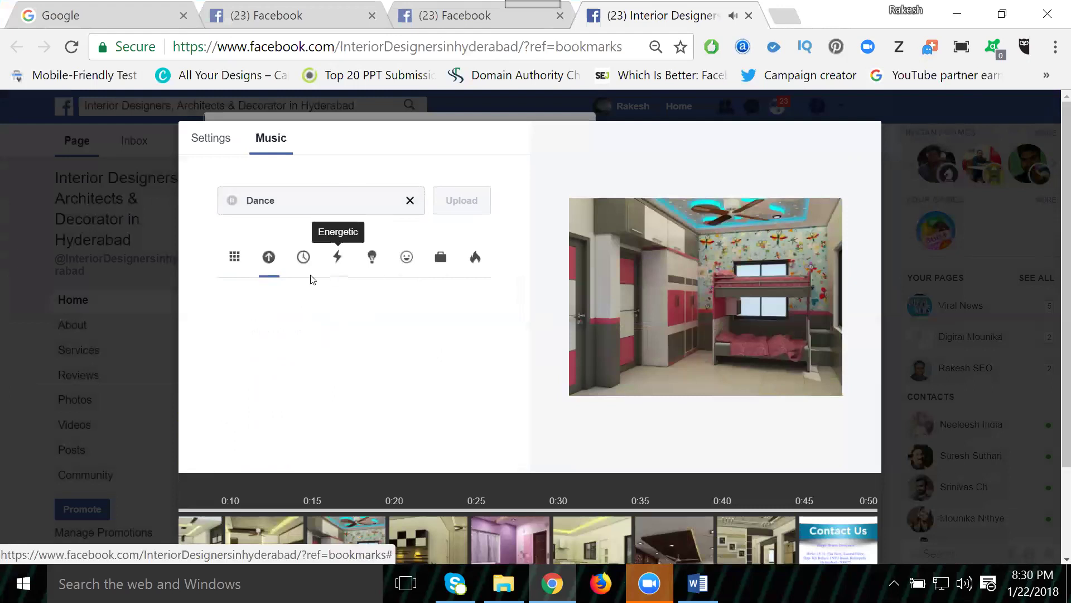
click(304, 260)
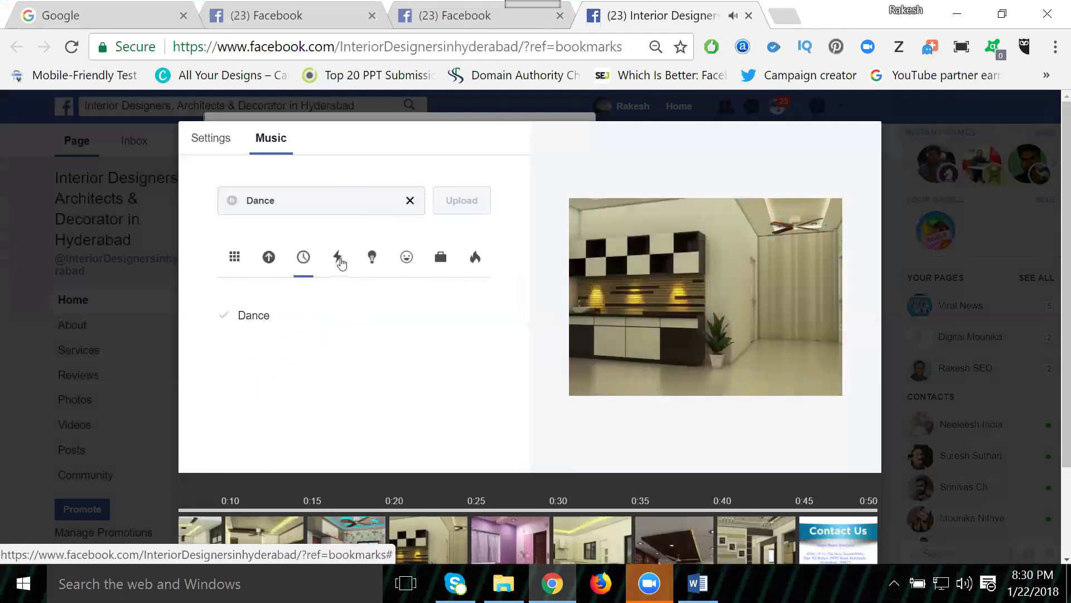
click(338, 258)
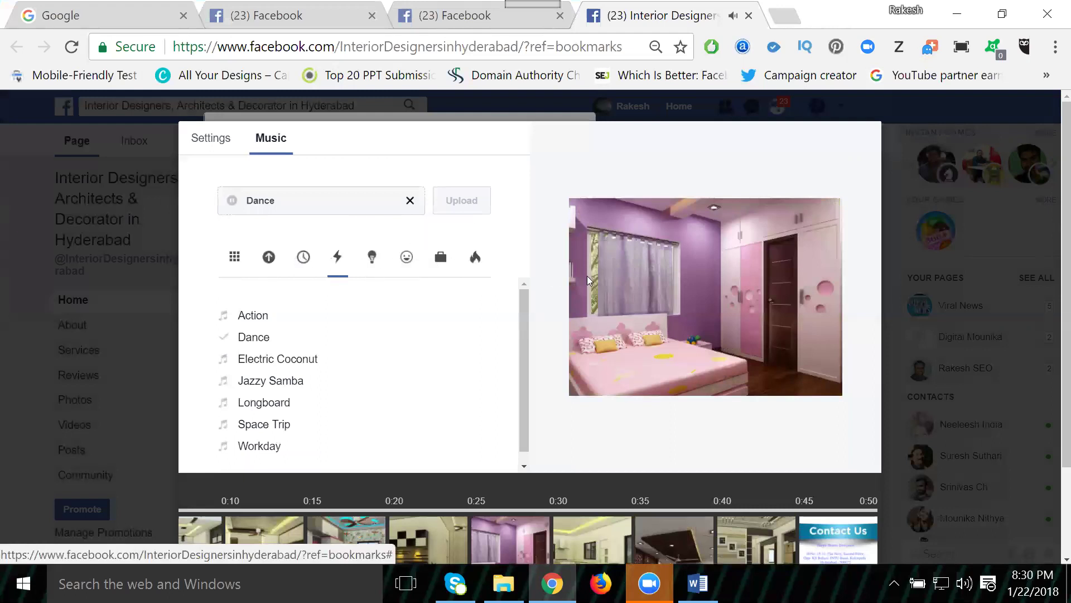
scroll(665, 334, down, 2)
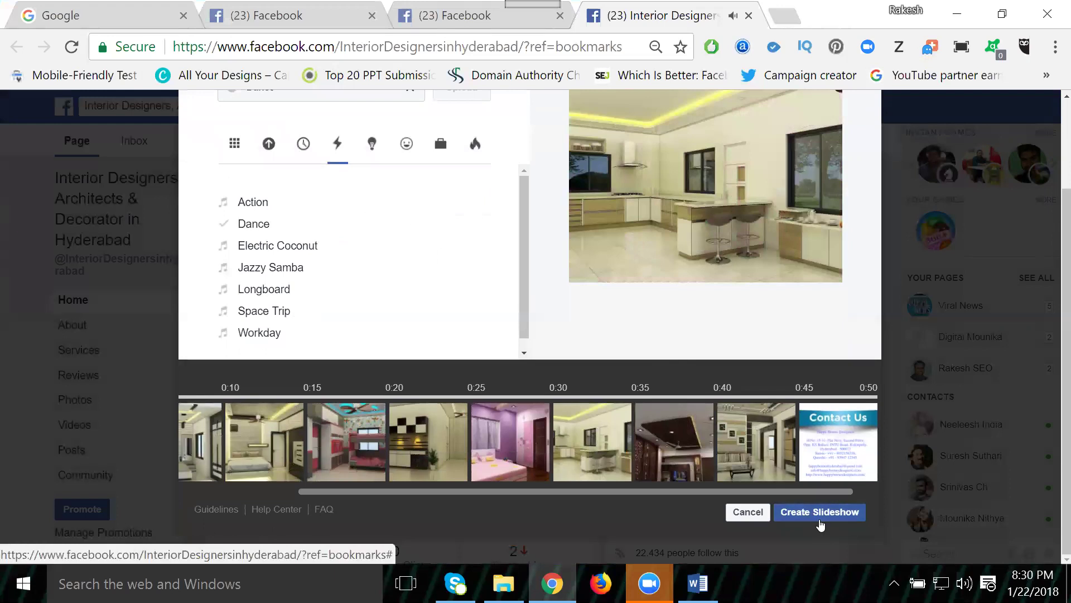
Step: Create the slideshow post, check in at Happy Homes Designers, and bring up the Word hashtag notes
click(820, 517)
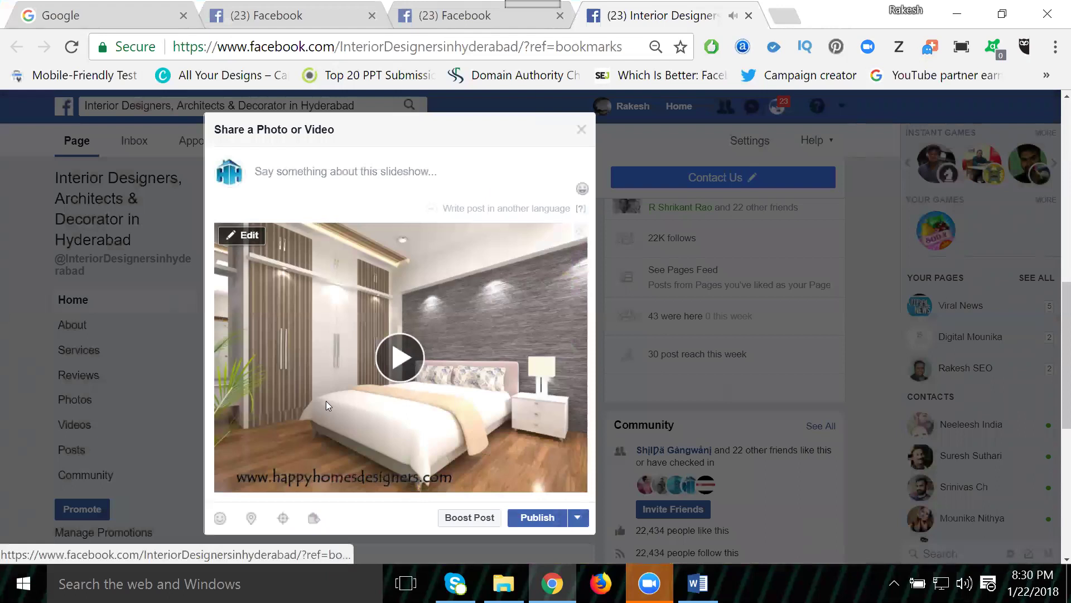
click(250, 519)
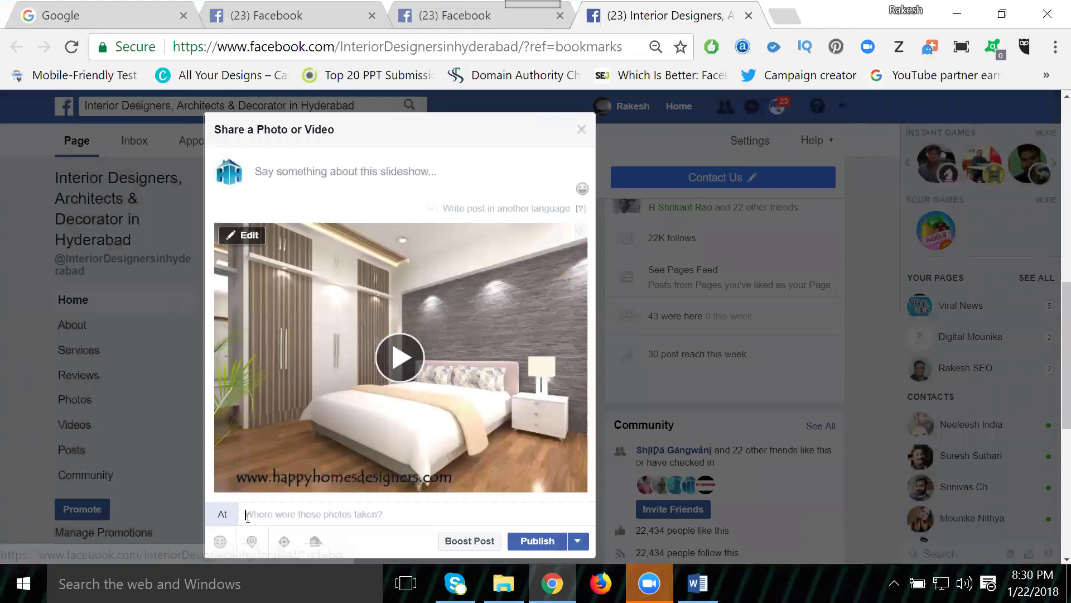
text(happy)
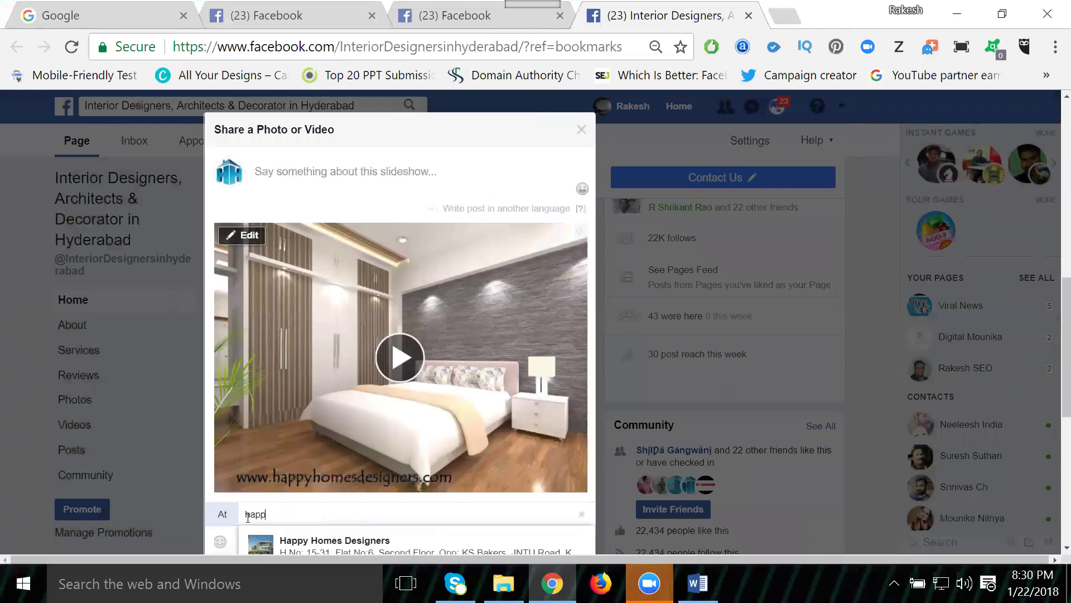
click(299, 539)
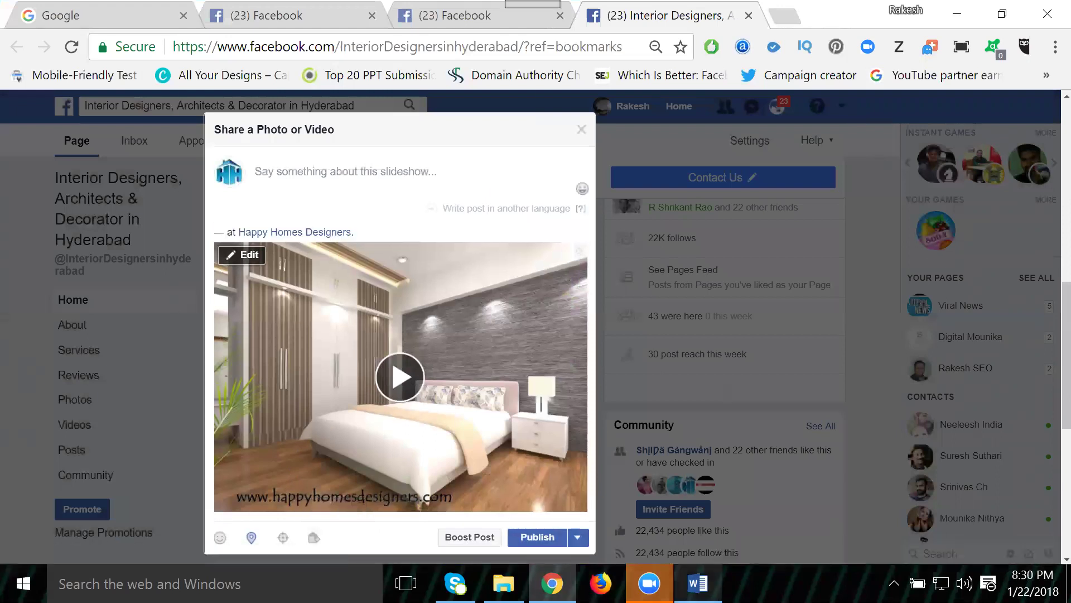
click(698, 583)
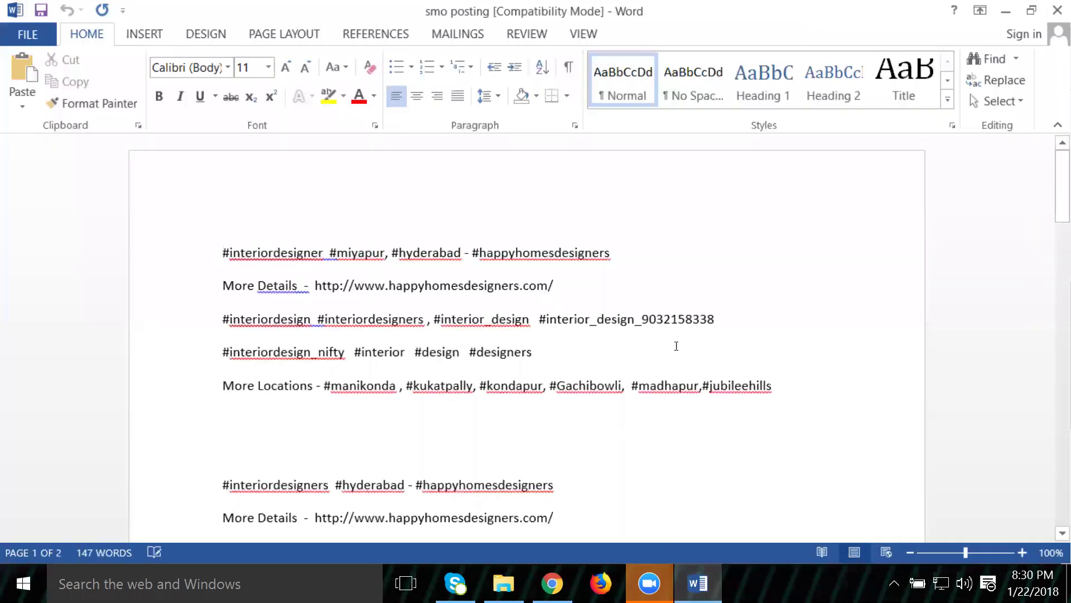
Step: Select the second five-line hashtag block in Word and return to the Facebook post
drag(799, 388, 176, 251)
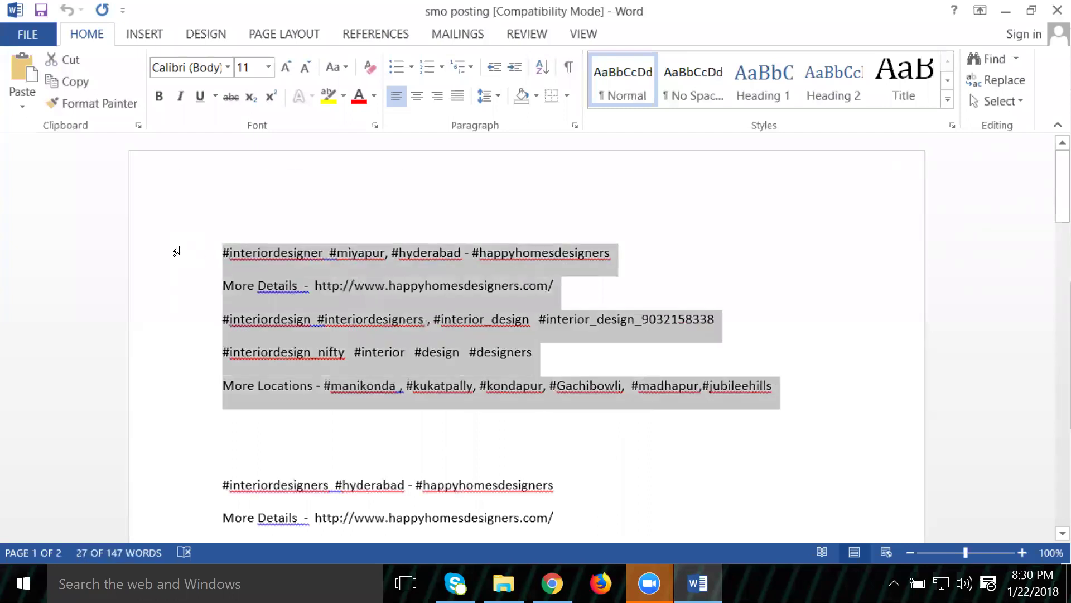
drag(840, 489, 183, 340)
key(ctrl+c)
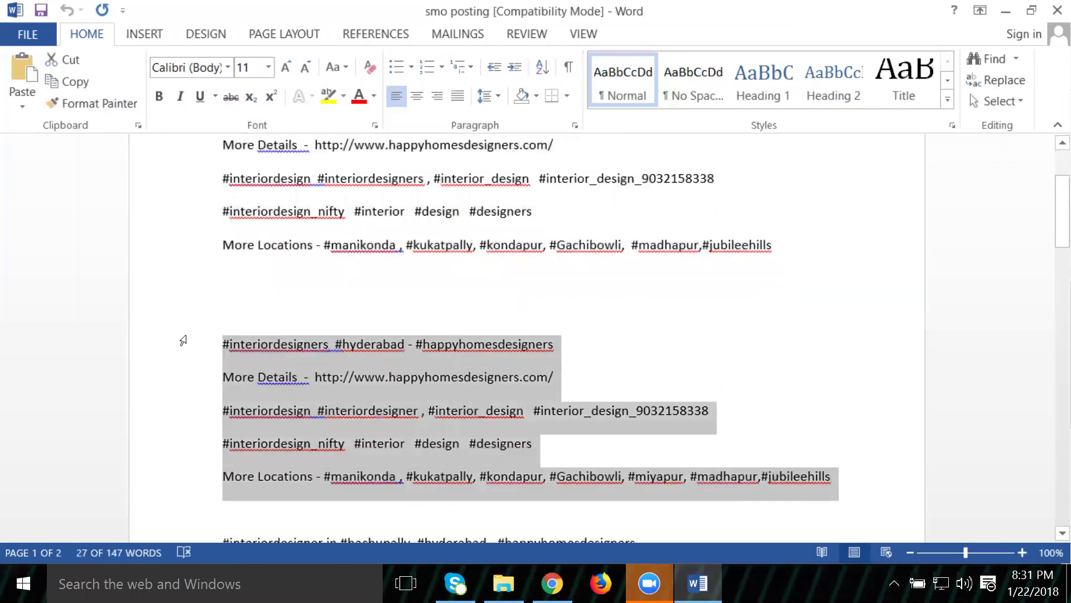
click(552, 583)
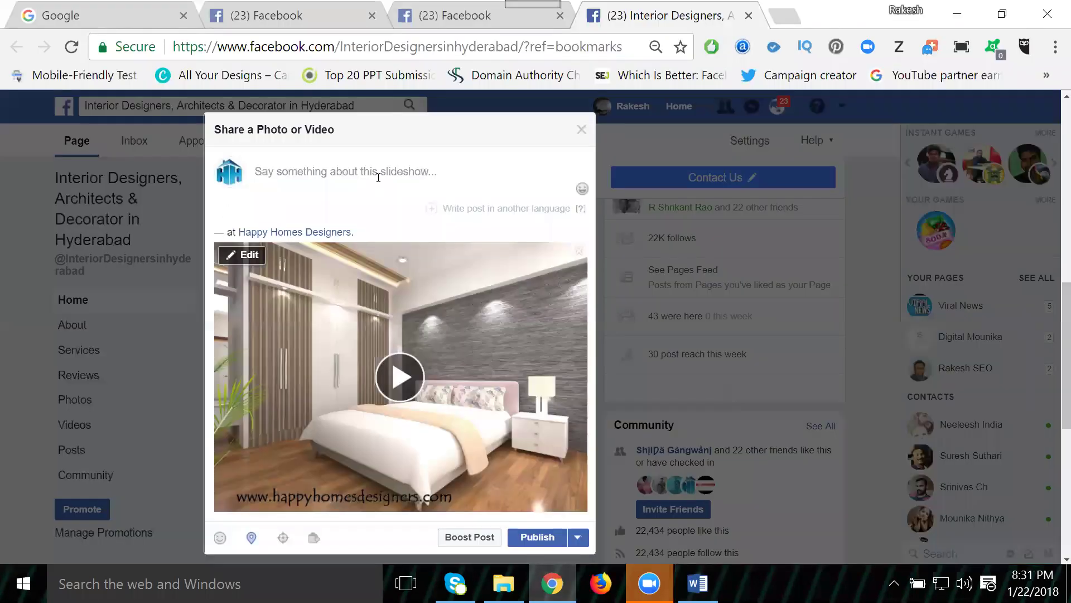
Step: Paste the hashtag block as the caption and add a call line with the contact number
key(ctrl+v)
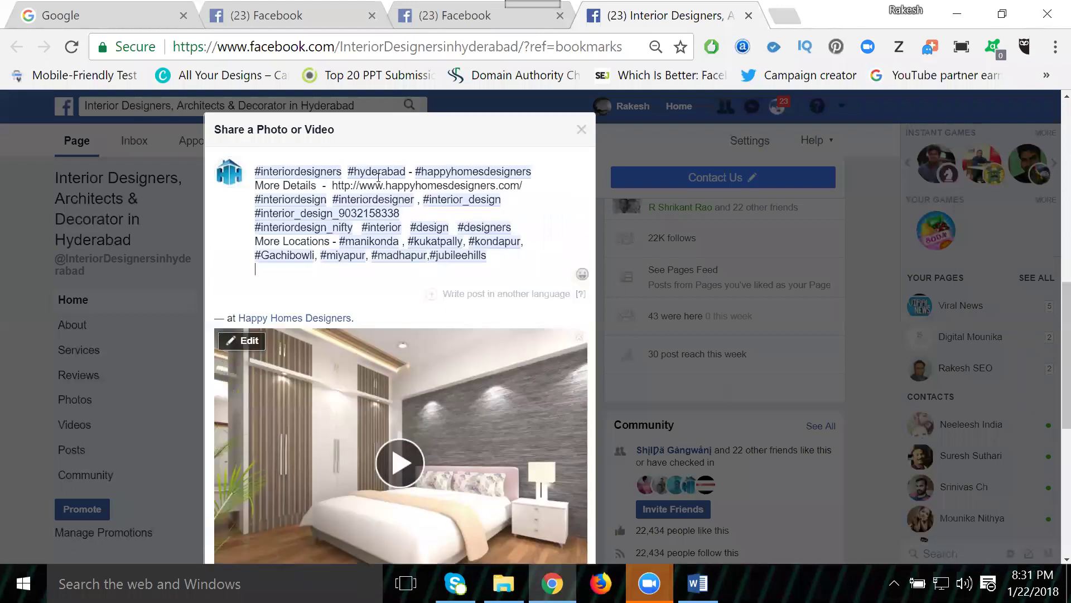
click(544, 185)
key(Return)
key(Return)
key(Return)
key(Return)
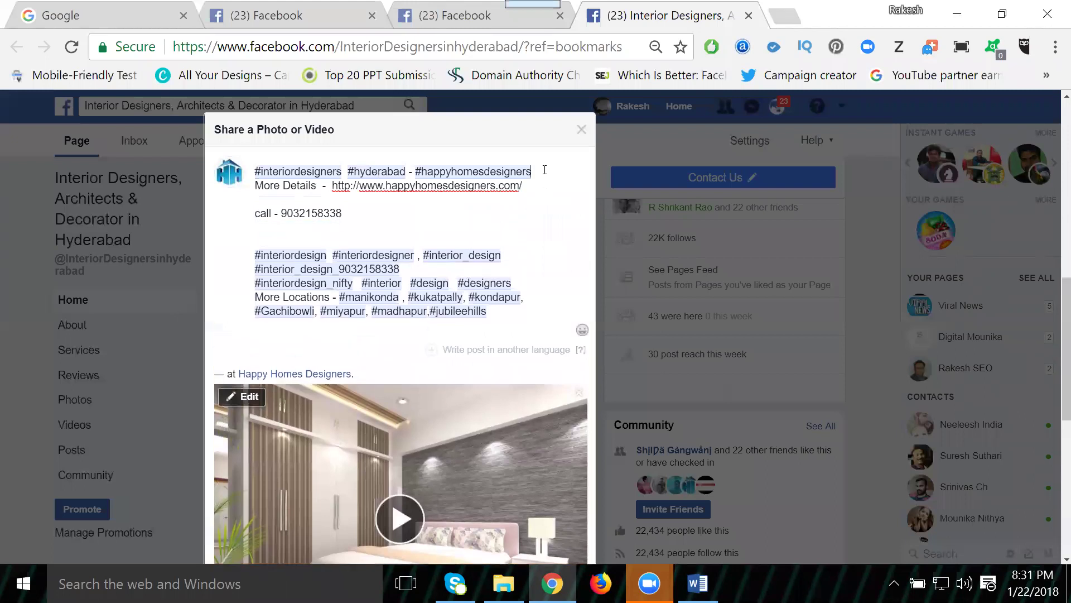
key(Return)
Step: Add a line break after the interior-design hashtag and select the whole caption
key(ctrl+a)
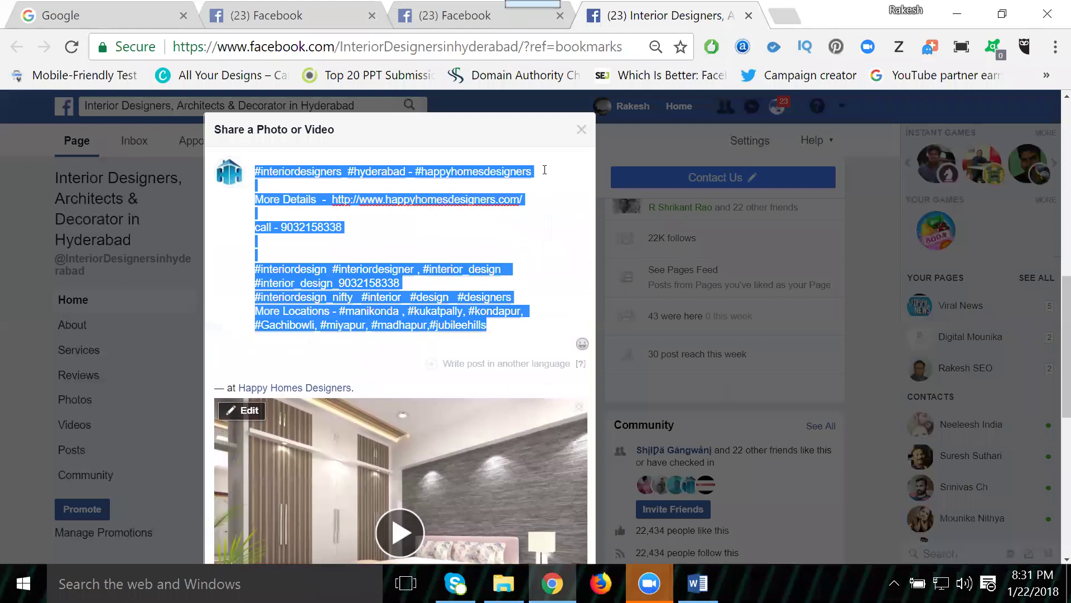
click(425, 282)
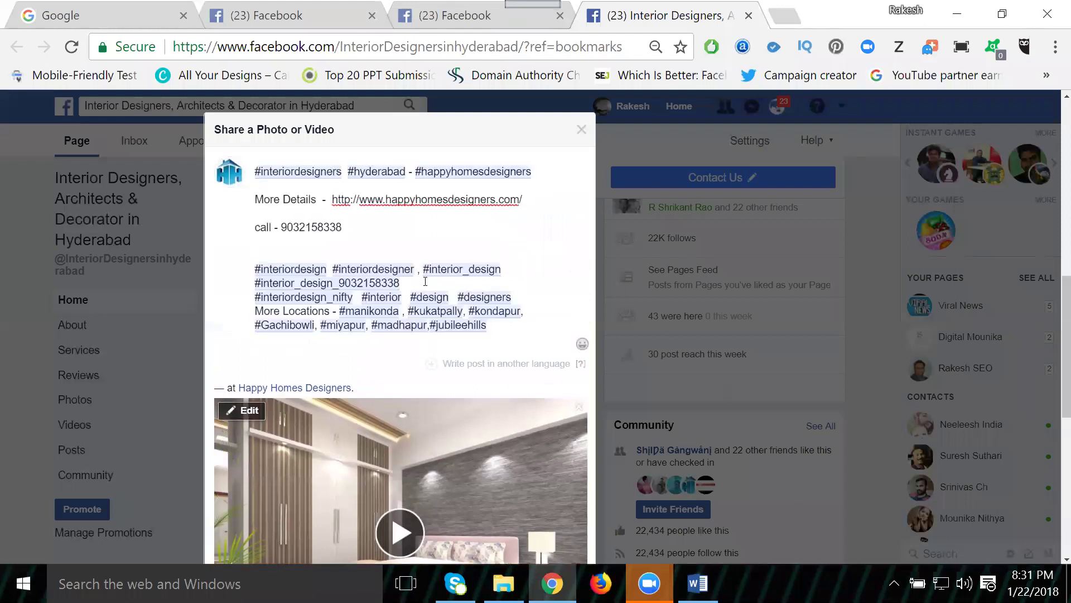
key(Return)
key(Return)
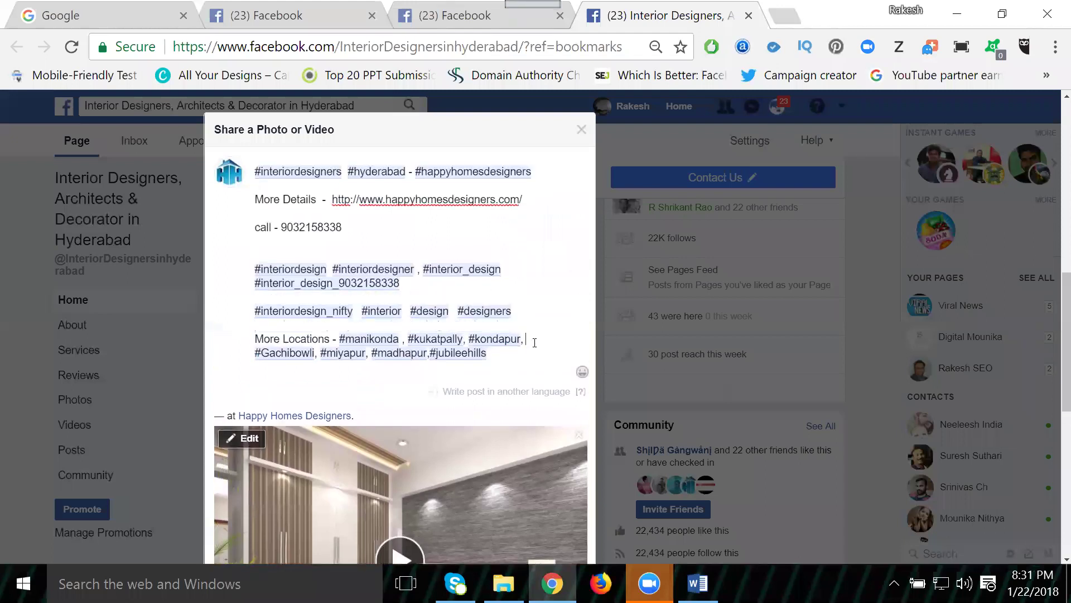
key(ctrl+a)
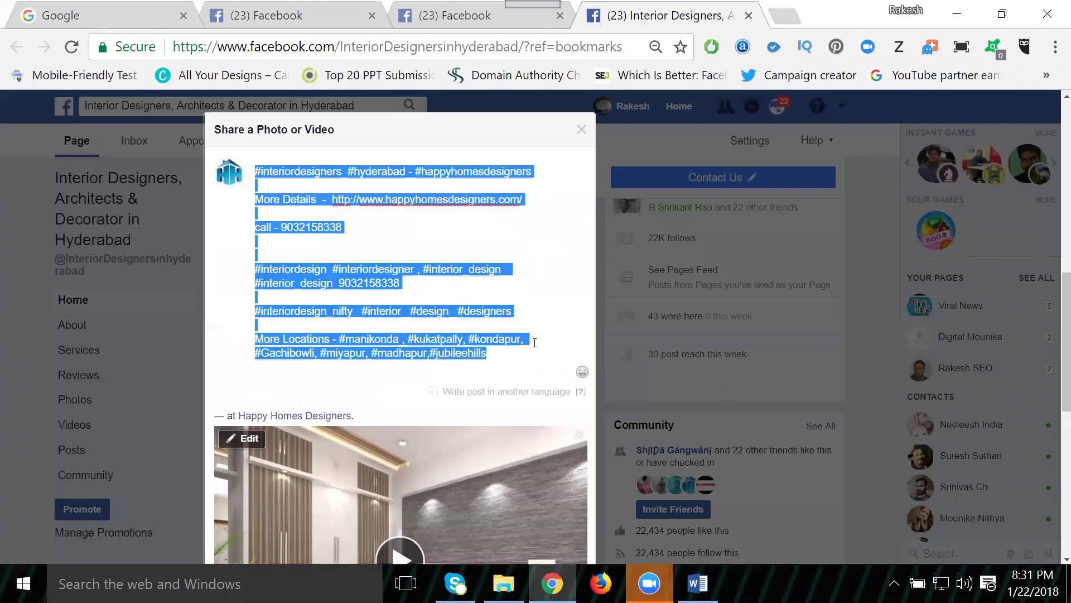
scroll(505, 319, down, 7)
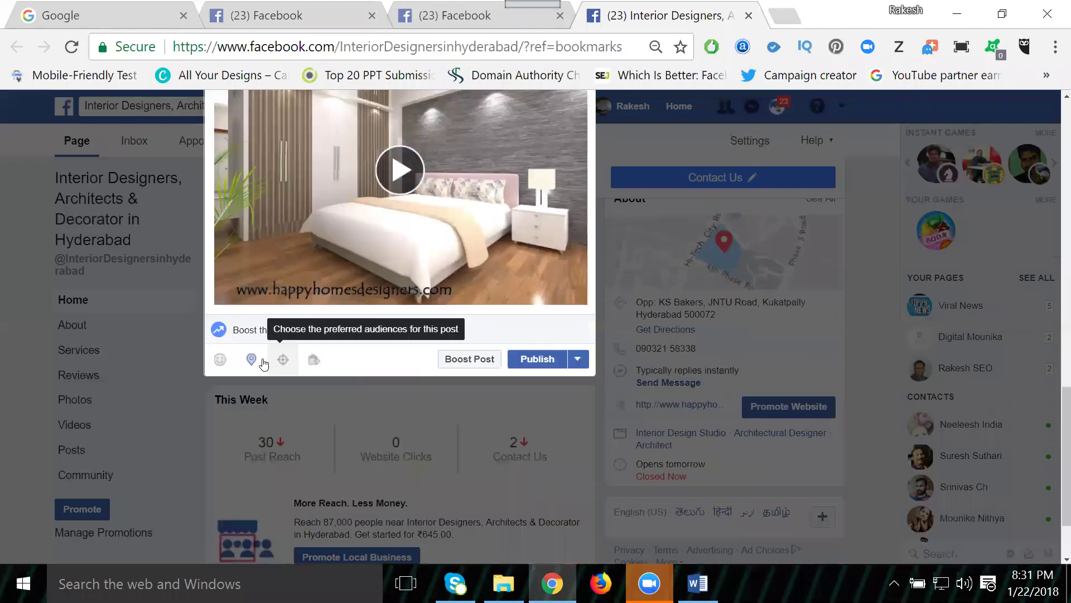
Step: Publish the video post and scroll the Interior Designers page feed to its Posts section
click(546, 363)
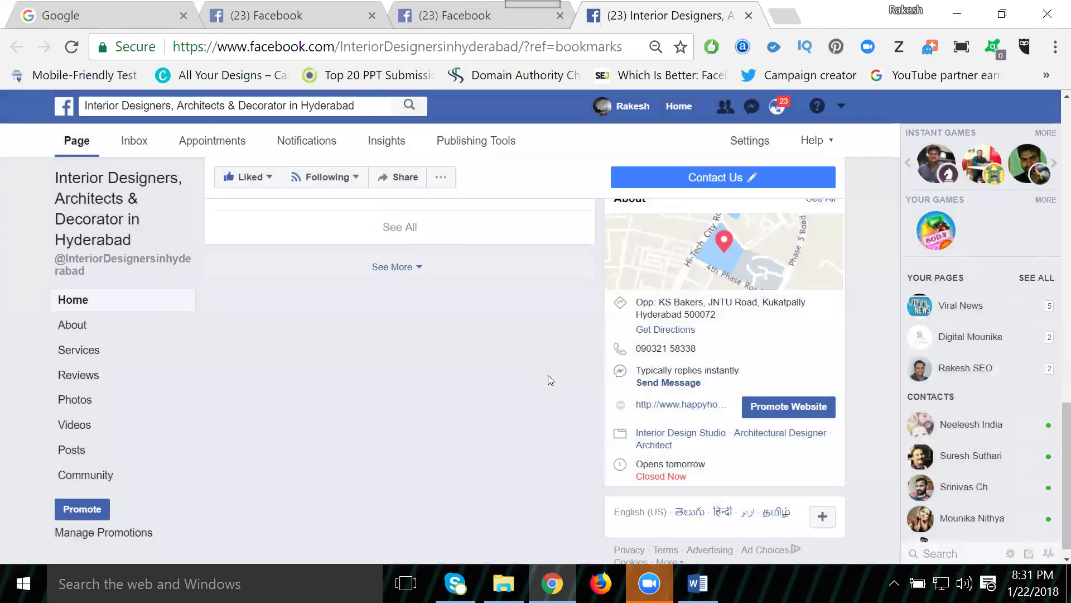
scroll(548, 375, down, 3)
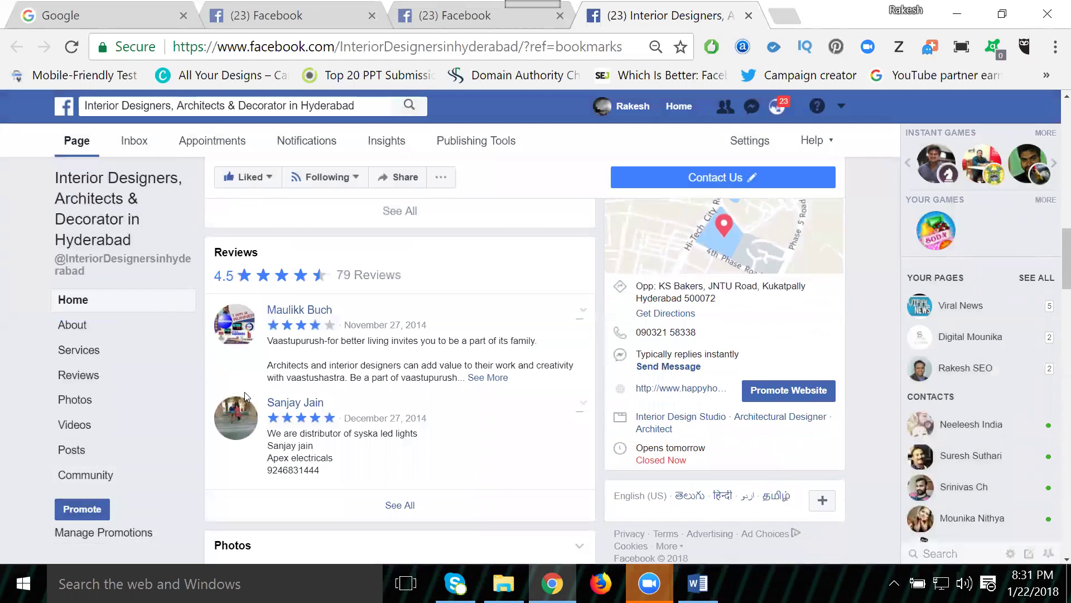
scroll(245, 396, down, 10)
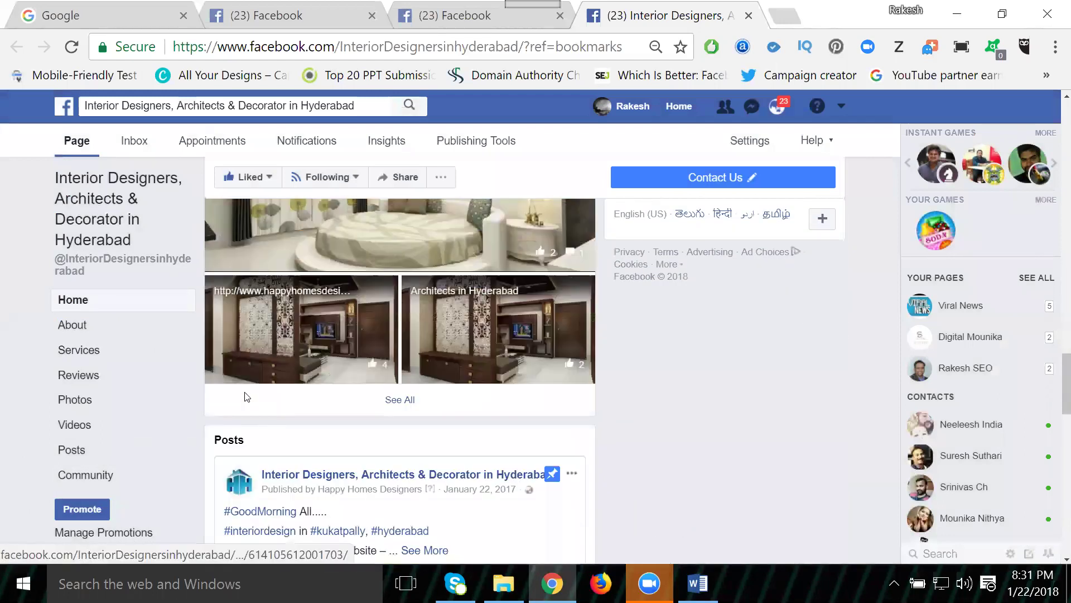
scroll(245, 397, down, 3)
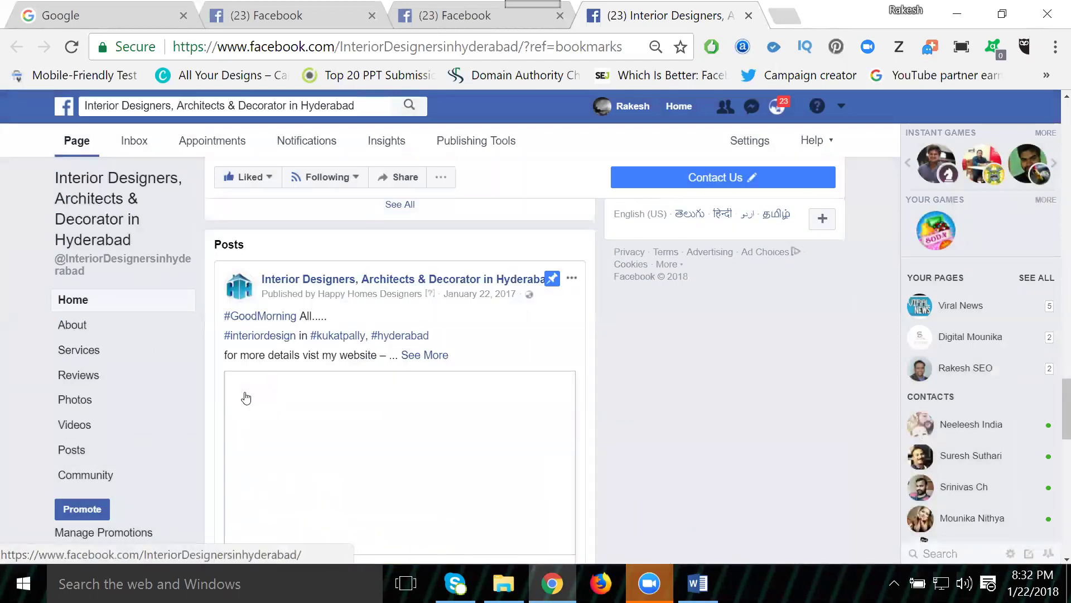
scroll(246, 397, down, 10)
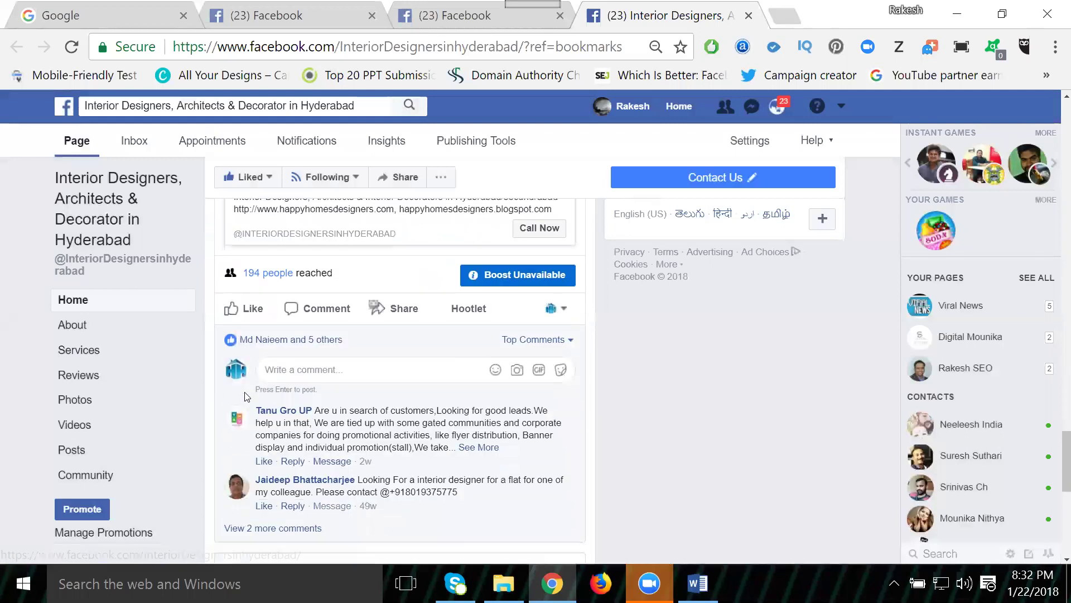
scroll(246, 398, up, 2)
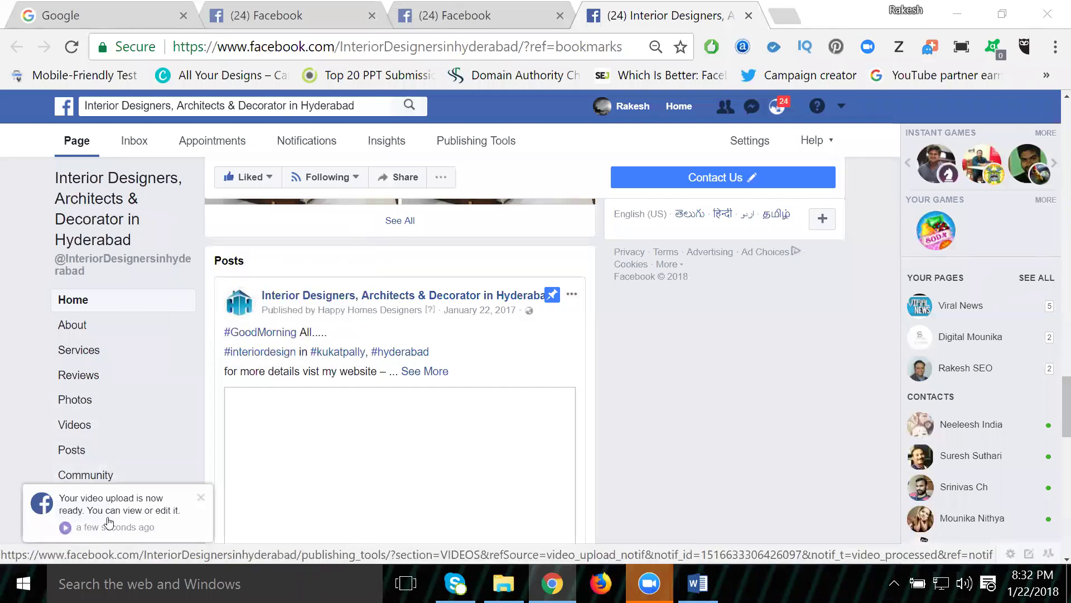
click(133, 516)
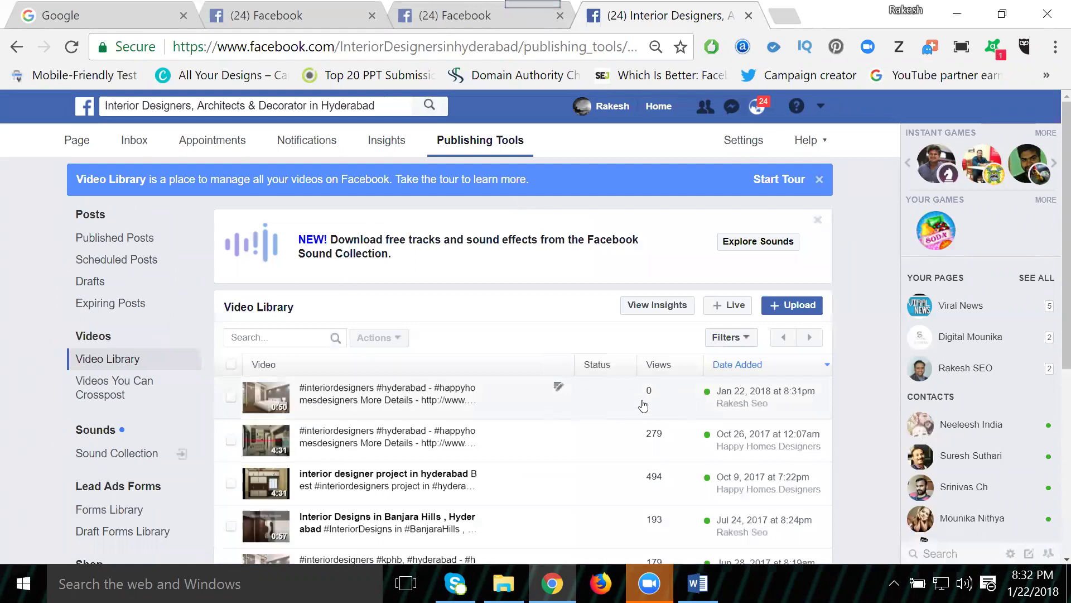
click(81, 144)
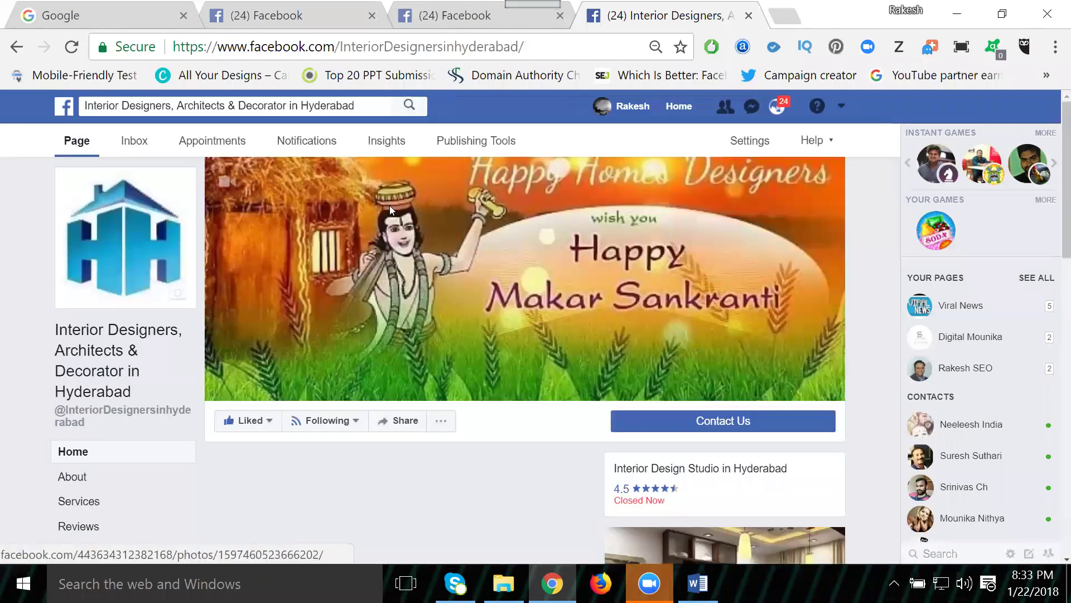
Step: Open Publishing Tools to list the published posts, with the new video post at the top
scroll(389, 205, down, 5)
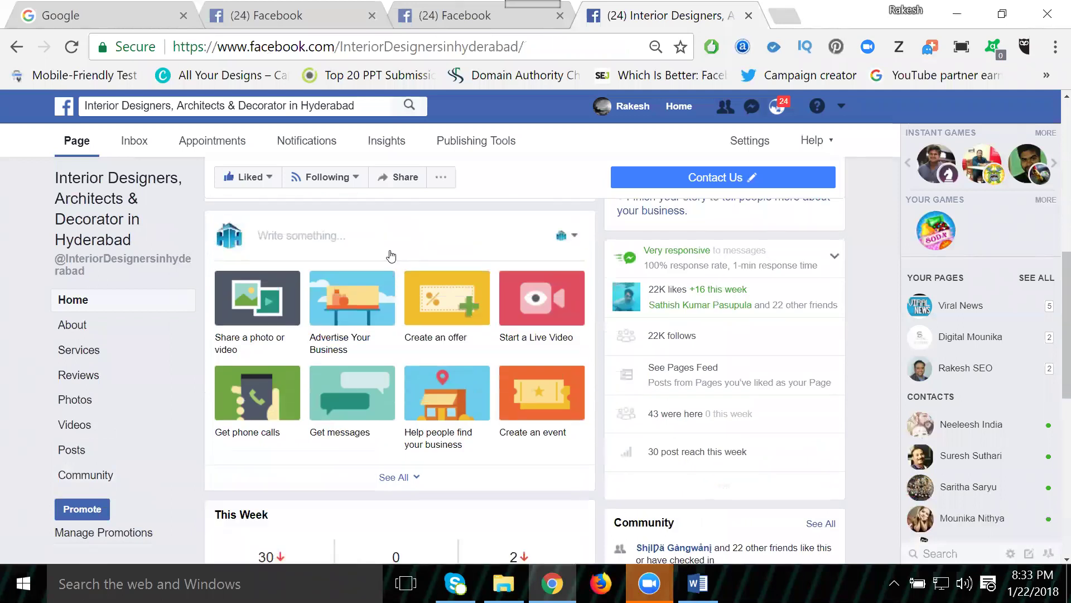
scroll(391, 255, up, 1)
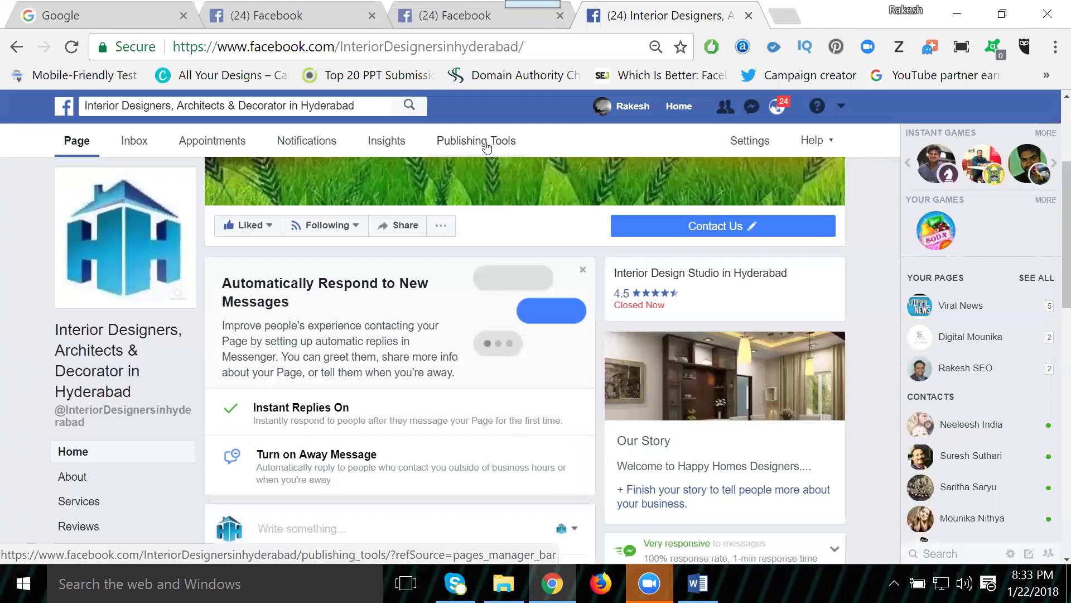
scroll(487, 146, down, 4)
click(487, 143)
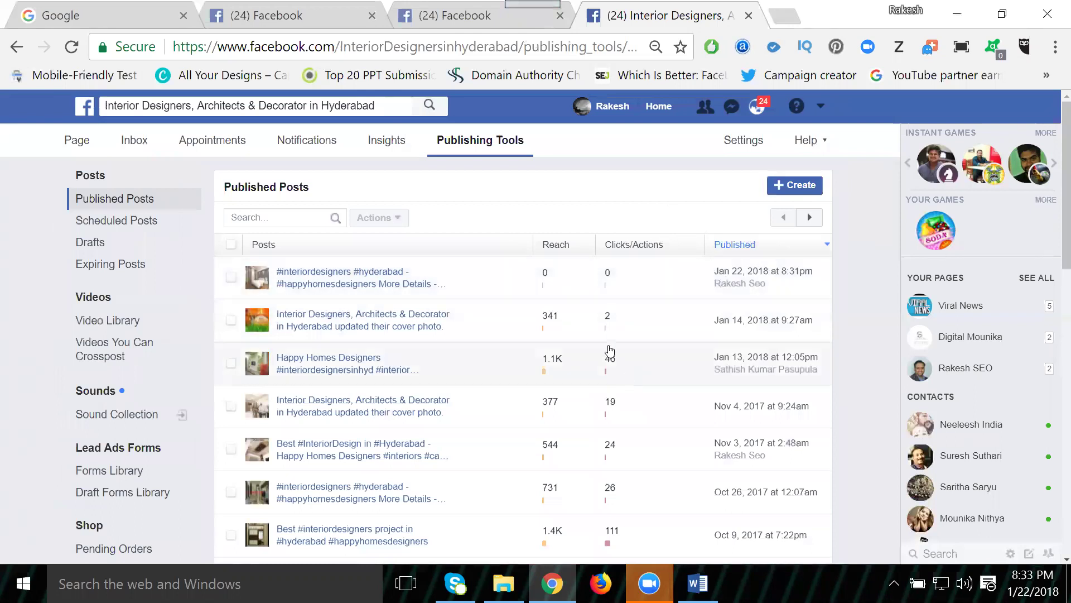
Step: Go from Video Library to Videos You Can Crosspost and reload the page so the list loads
scroll(577, 282, down, 2)
scroll(570, 281, up, 2)
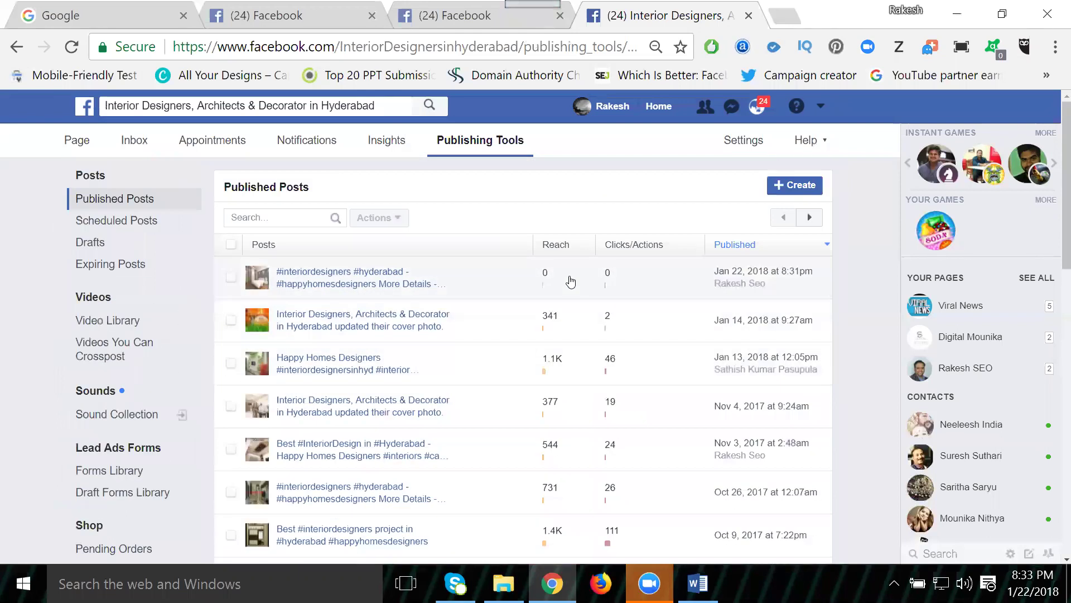
click(101, 319)
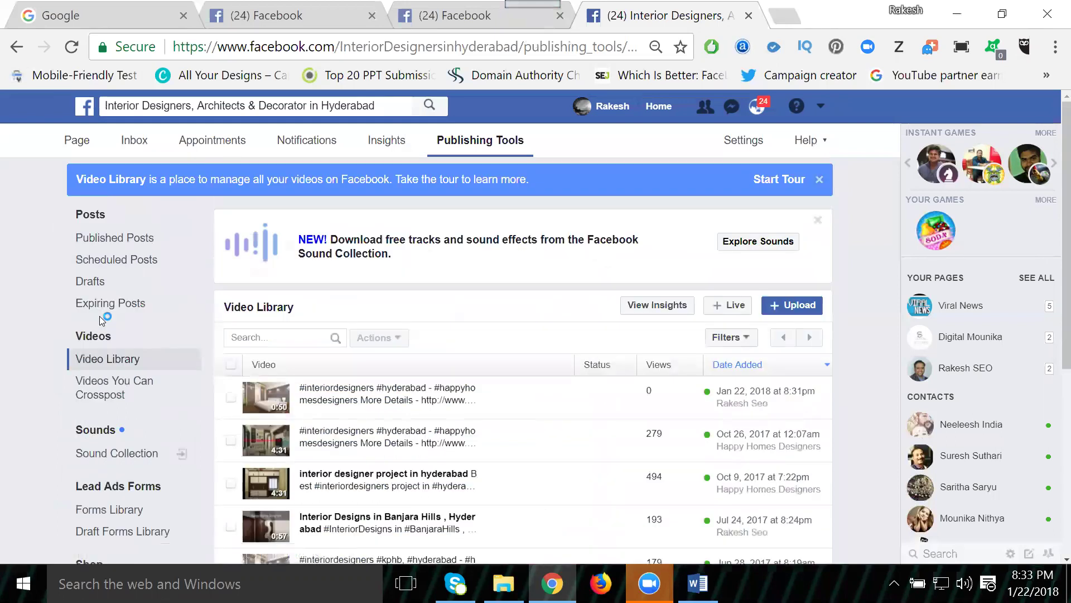
scroll(653, 326, down, 2)
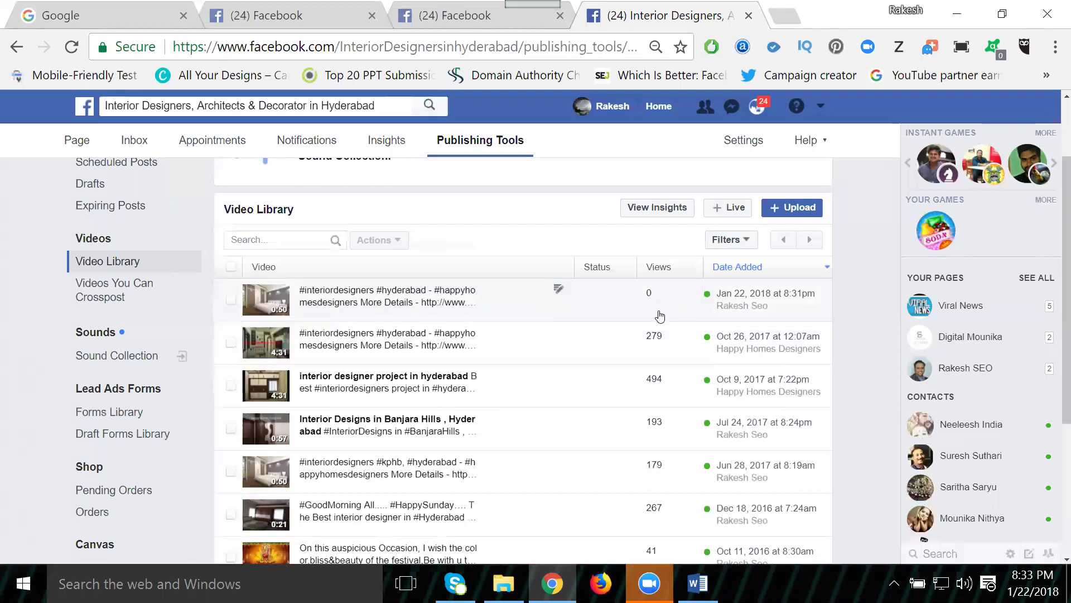
scroll(657, 313, down, 4)
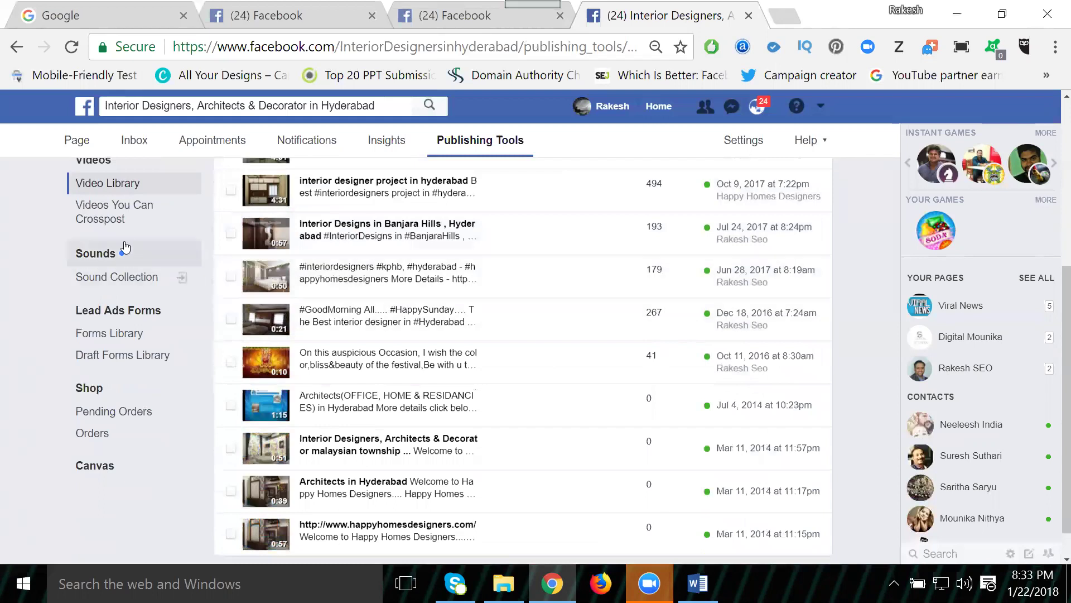
click(128, 214)
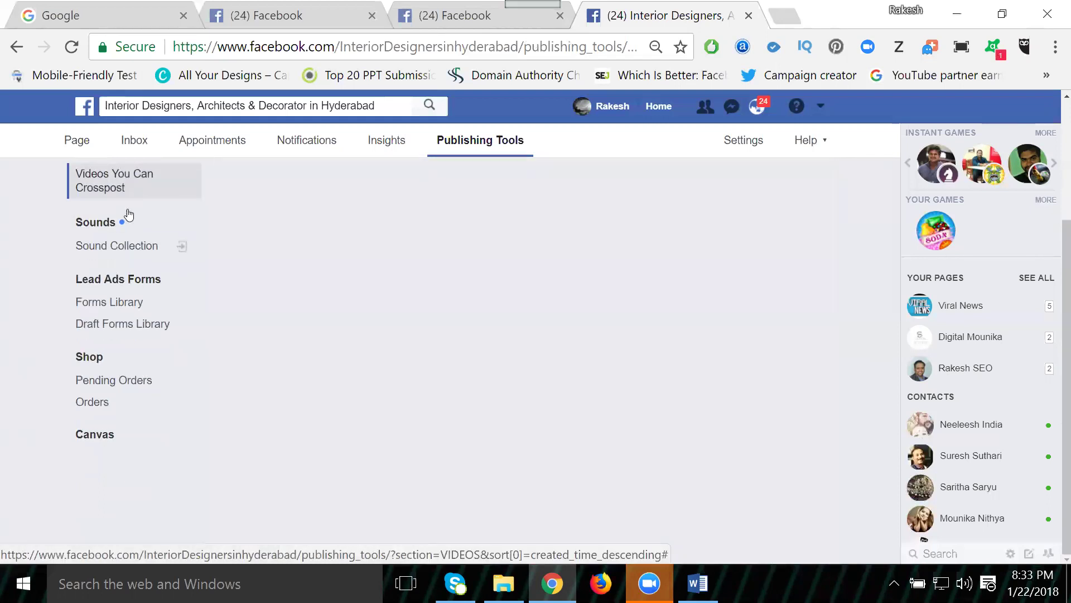
scroll(128, 214, down, 1)
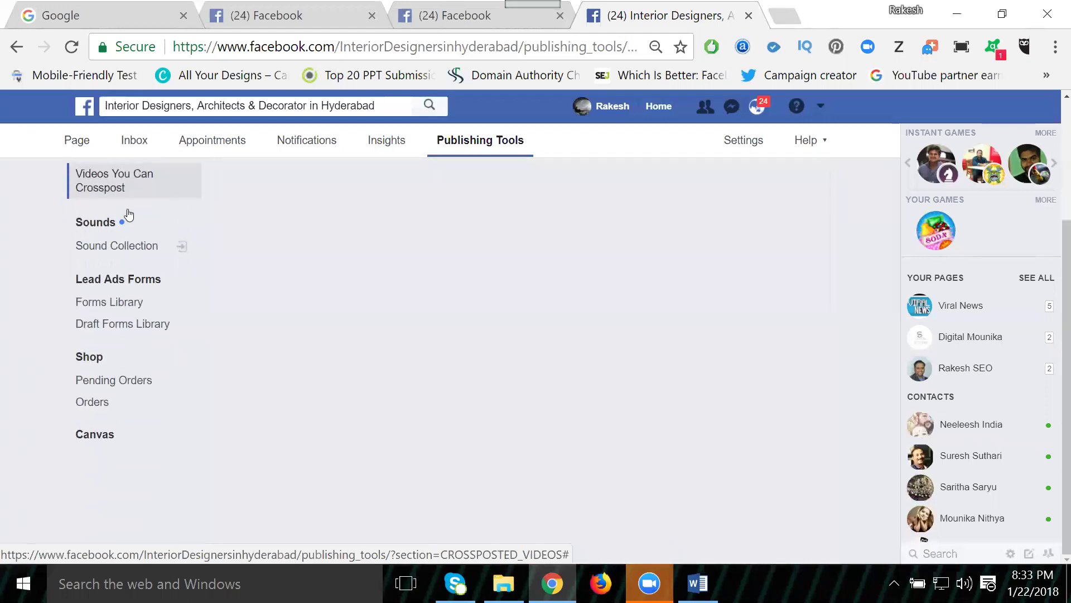
click(72, 46)
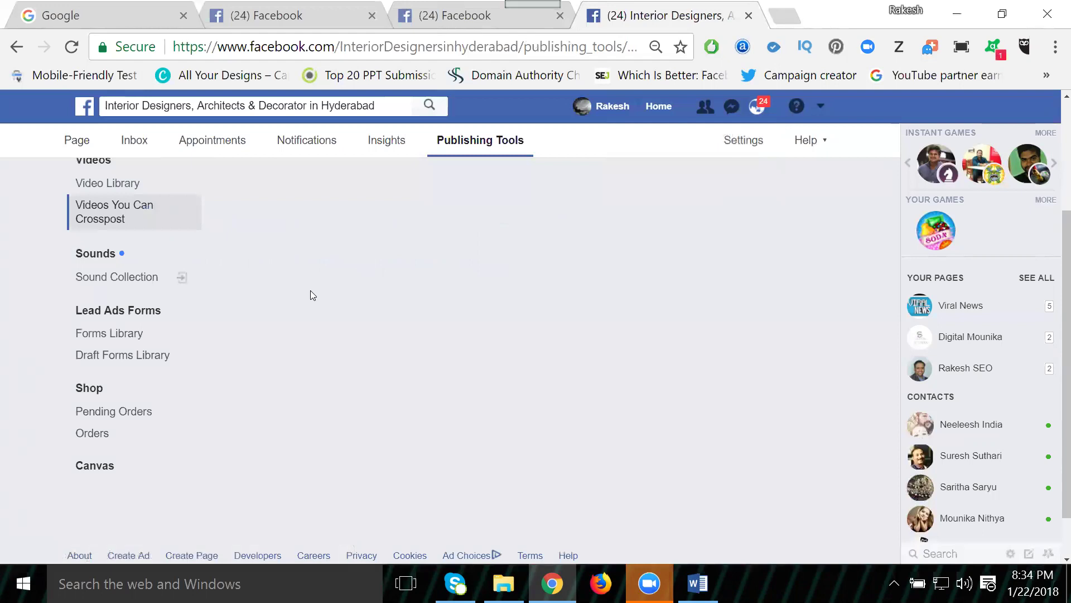
Step: Return to the Interior Designers page home and play the new bedroom interior video
click(76, 145)
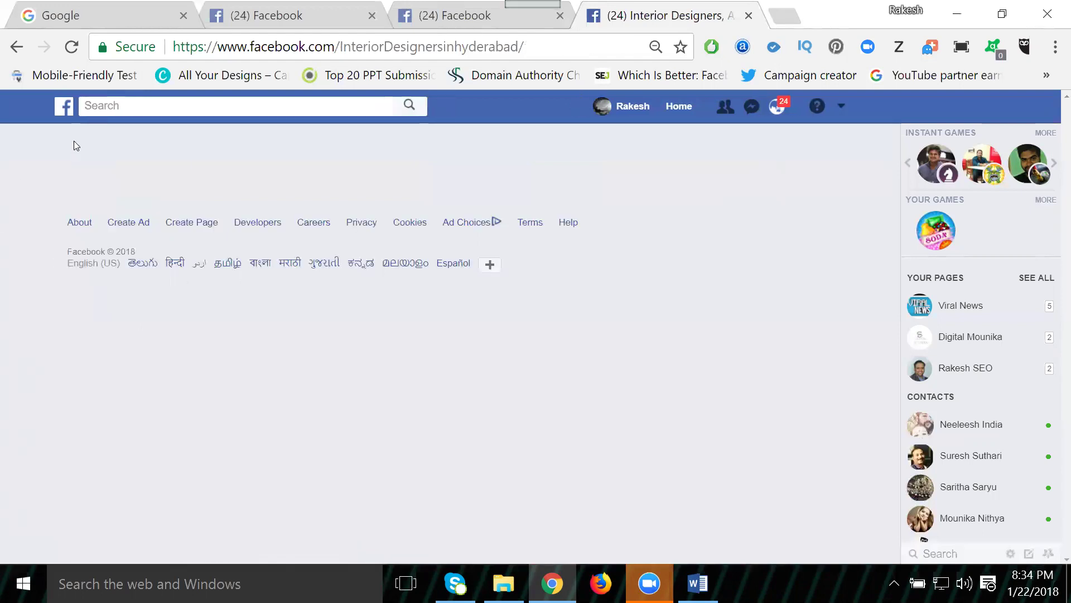
scroll(533, 239, down, 3)
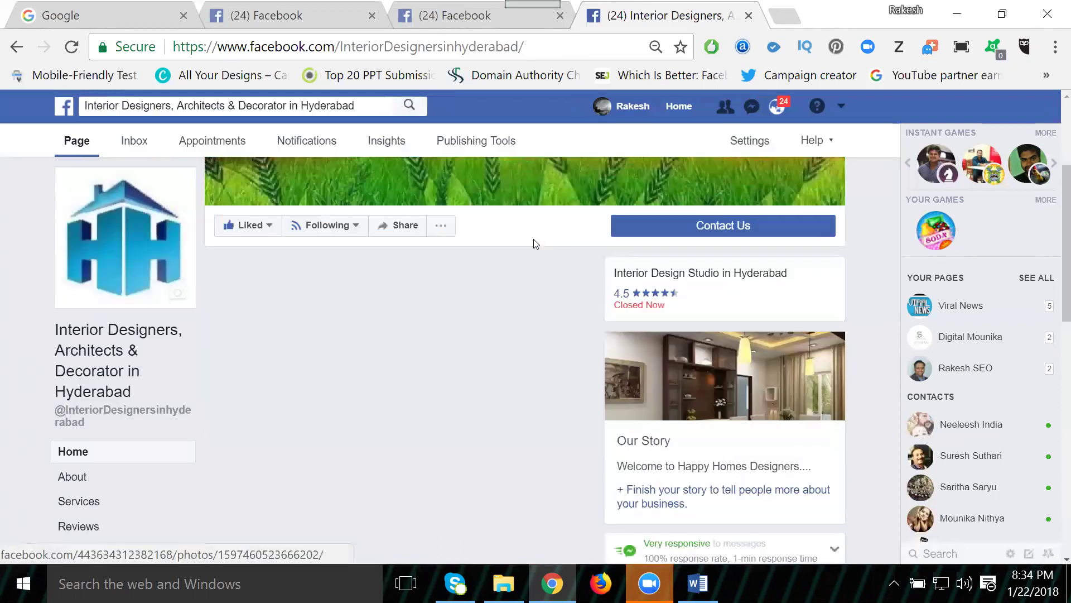
scroll(533, 246, down, 10)
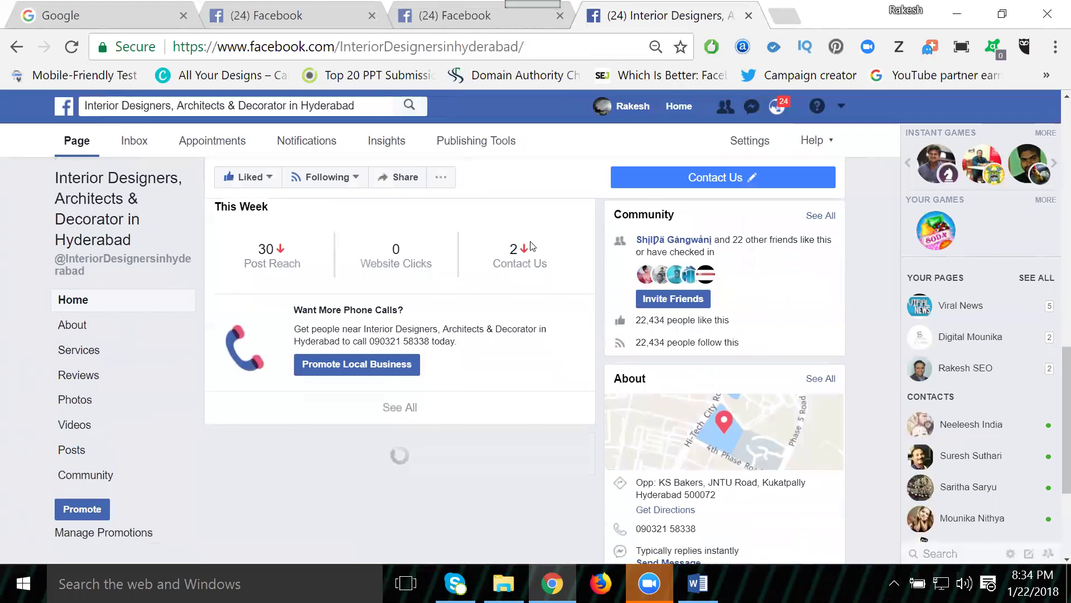
scroll(530, 246, down, 3)
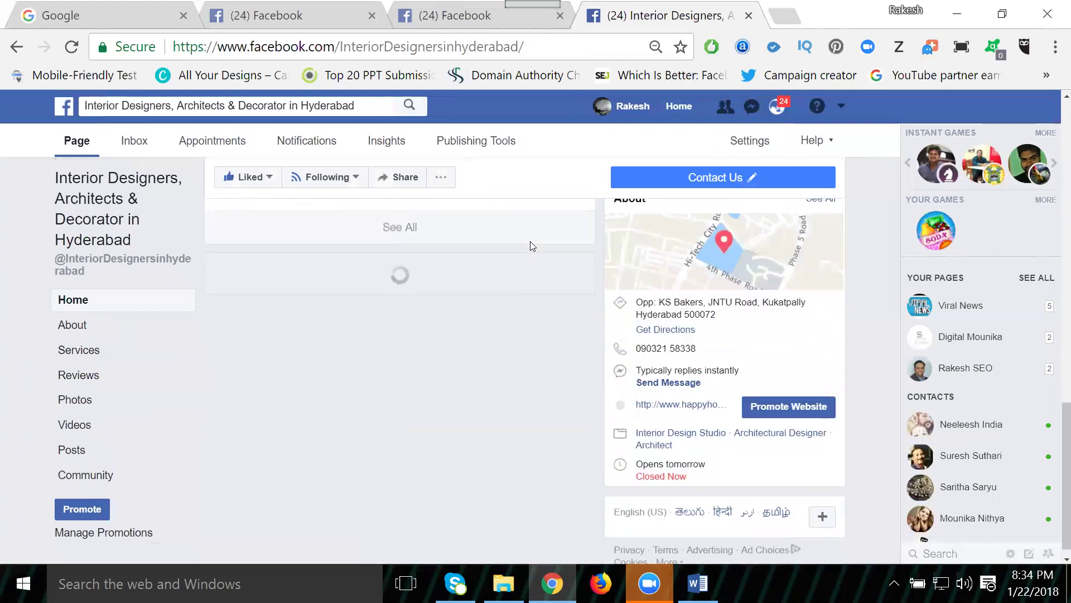
scroll(530, 245, down, 15)
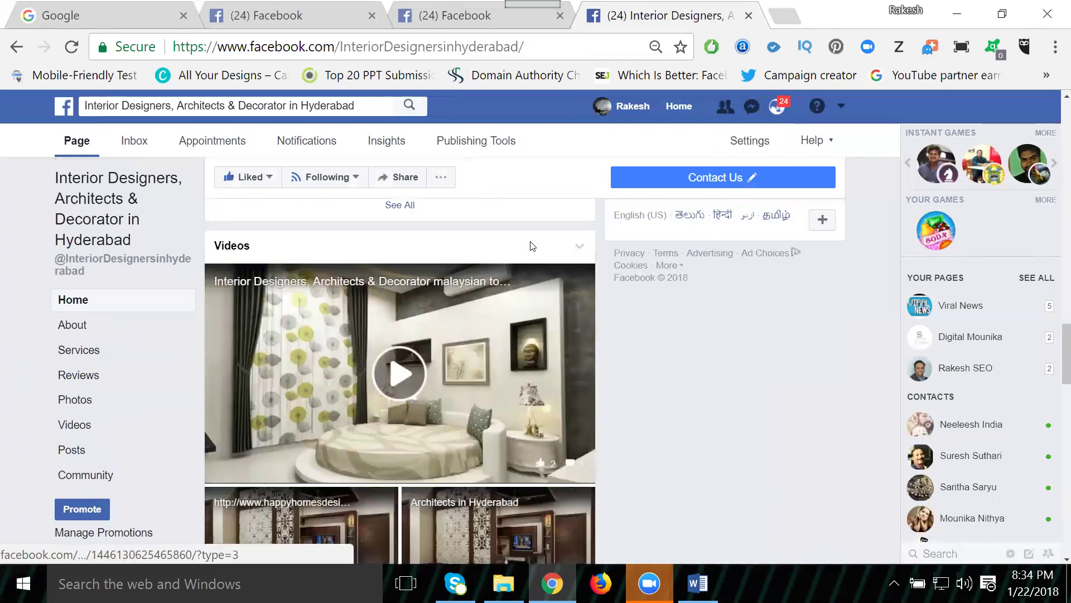
scroll(530, 245, down, 7)
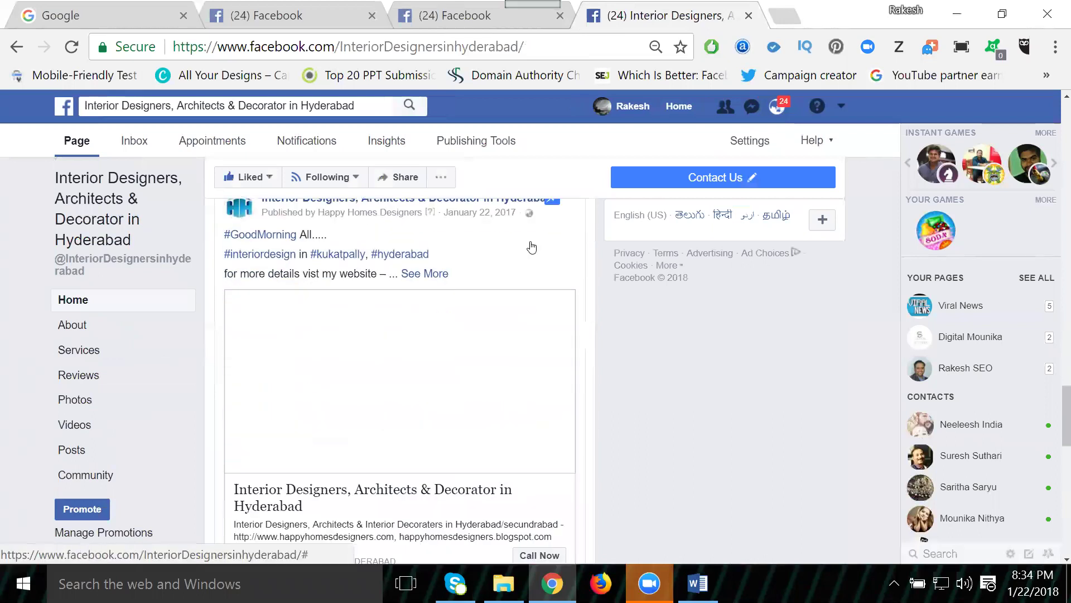
scroll(530, 245, down, 10)
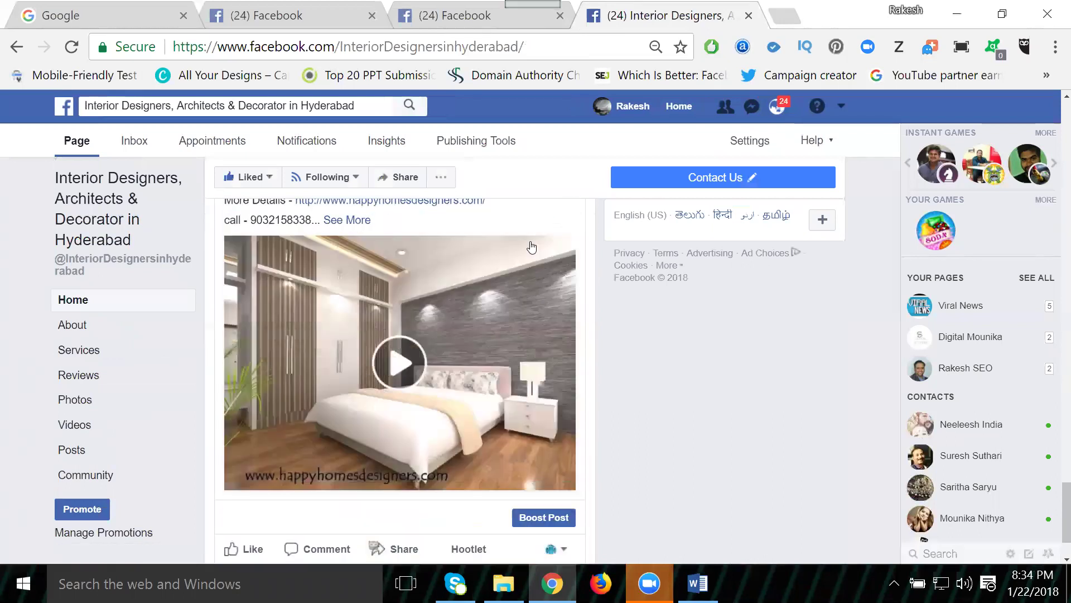
click(393, 347)
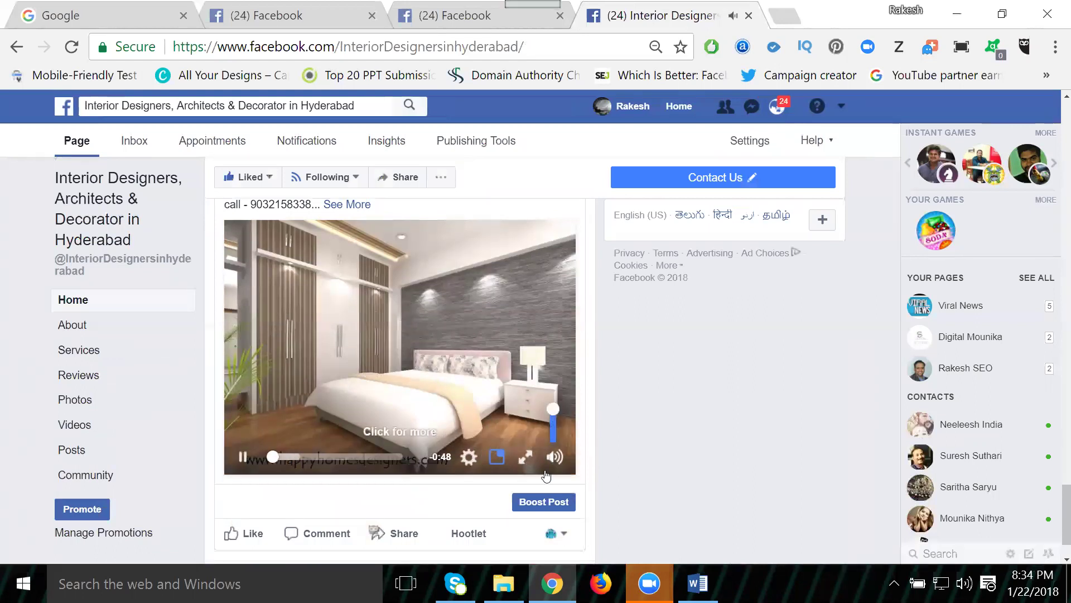
mouse_move(555, 457)
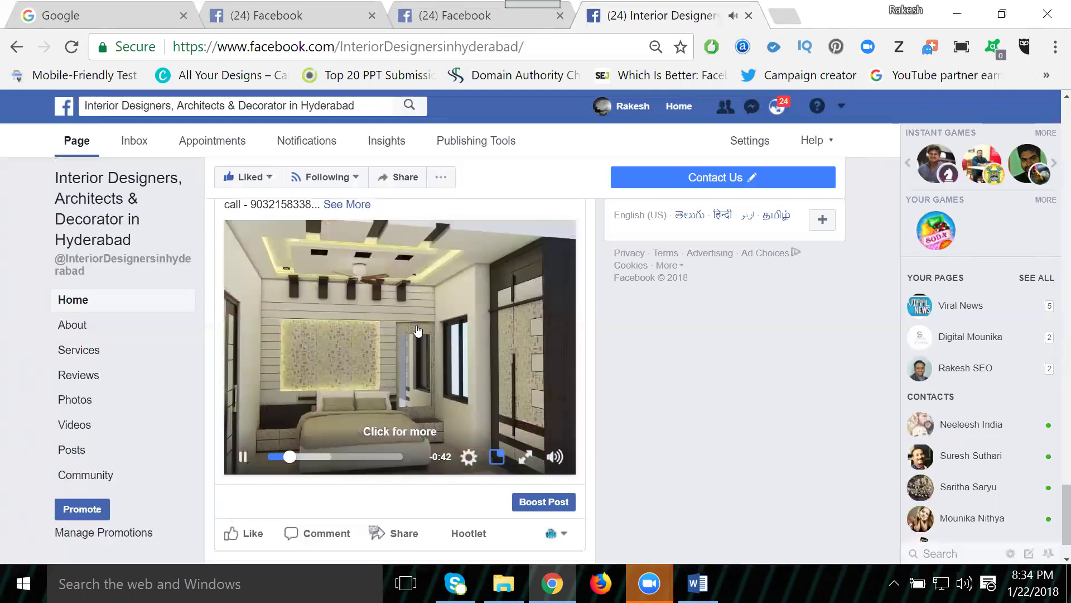
scroll(407, 317, up, 2)
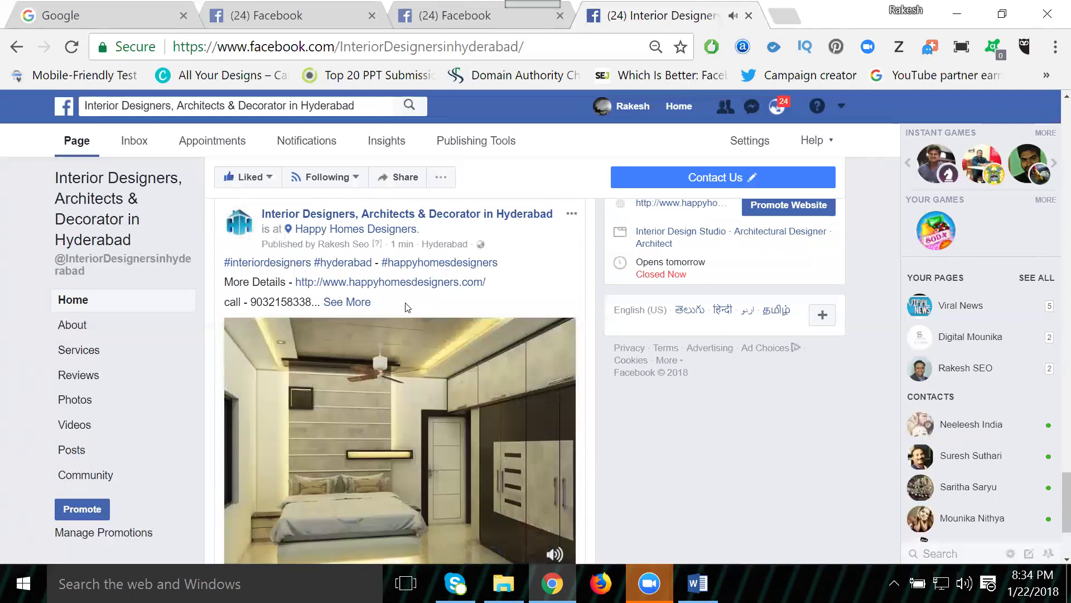
Step: Expand the video post's caption and select all its hashtag and contact text for copying
click(378, 307)
drag(470, 391, 214, 272)
key(ctrl+c)
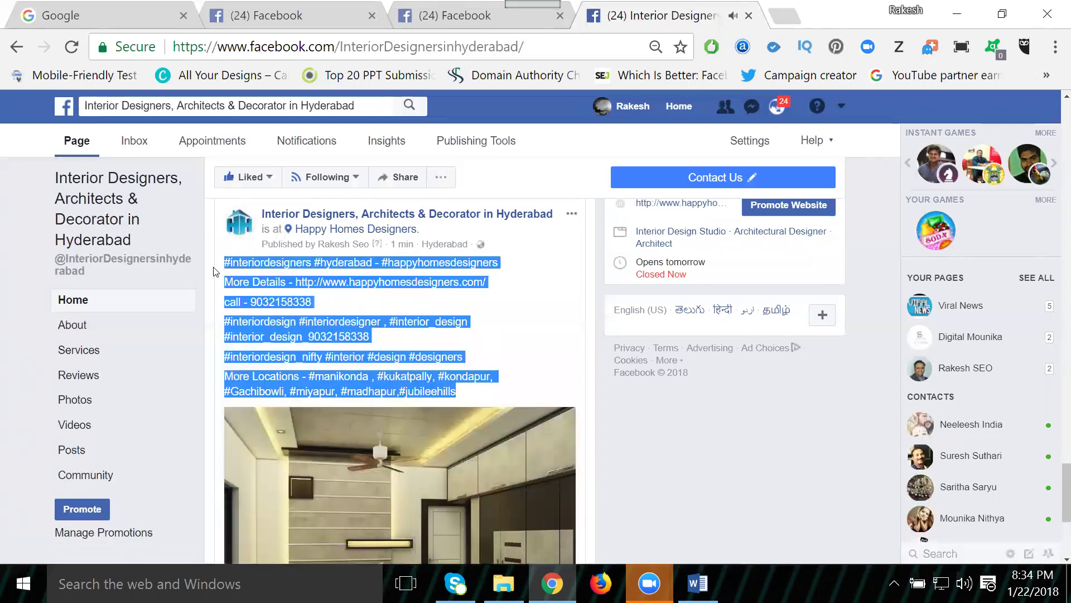
scroll(380, 266, down, 3)
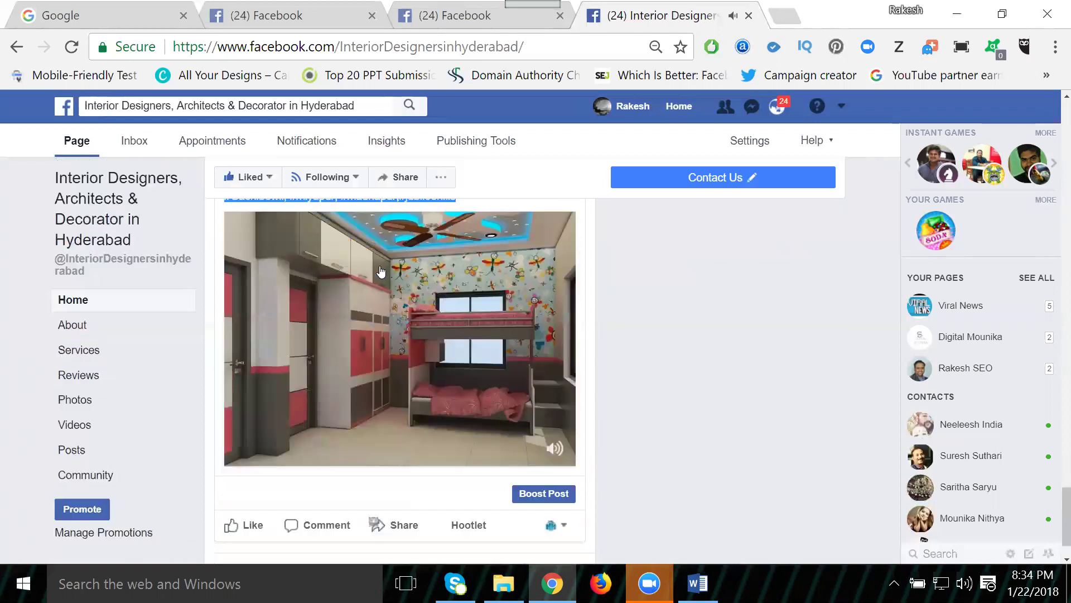
scroll(436, 461, down, 1)
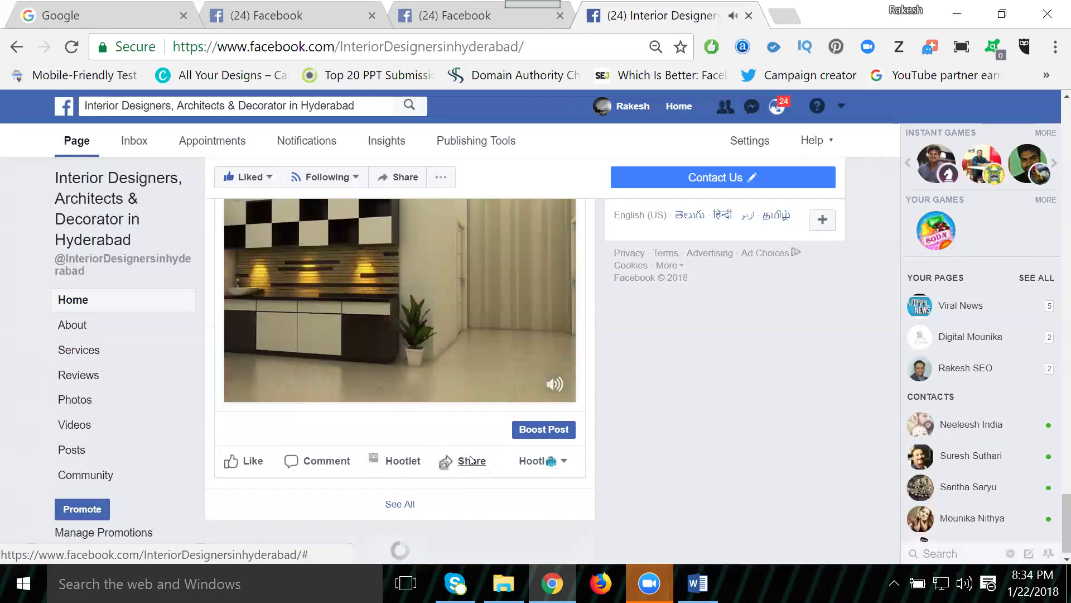
Step: Start sharing the video to a managed page, with the copied hashtag caption pasted as the message
click(472, 461)
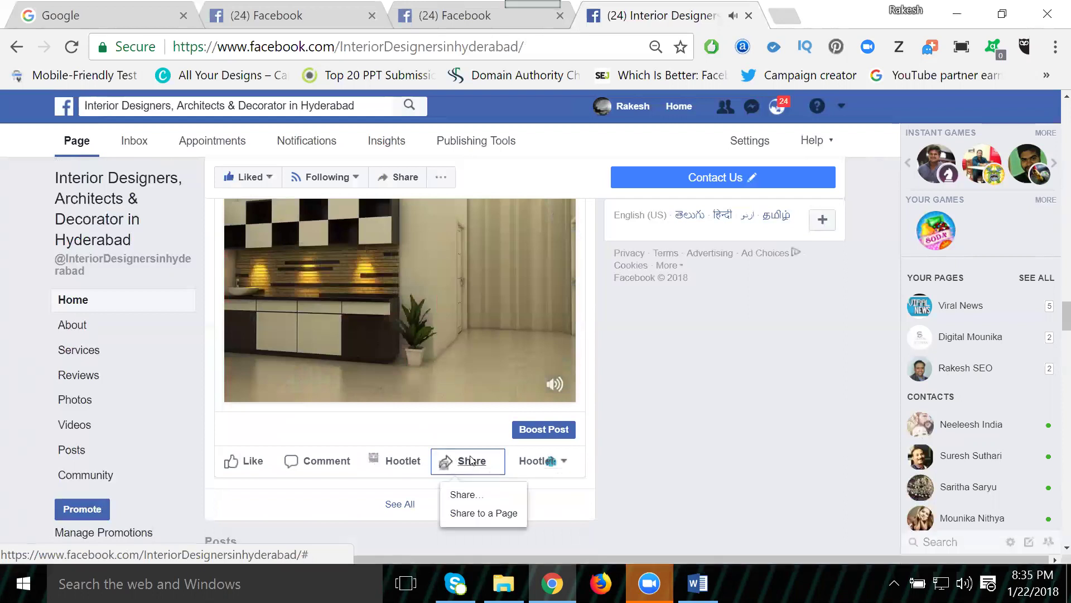
click(471, 515)
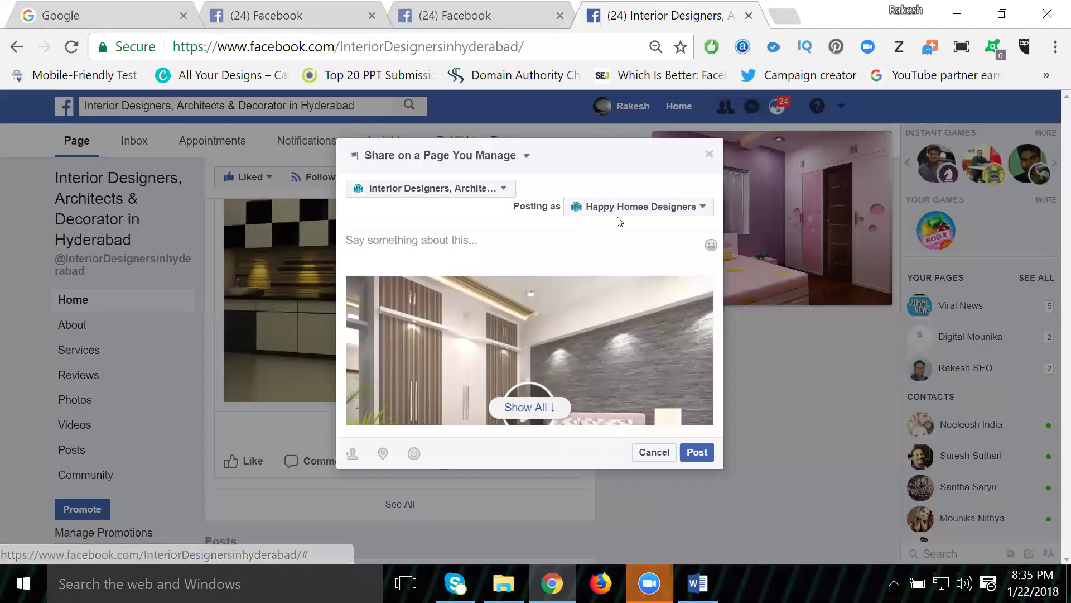
click(505, 247)
key(ctrl+v)
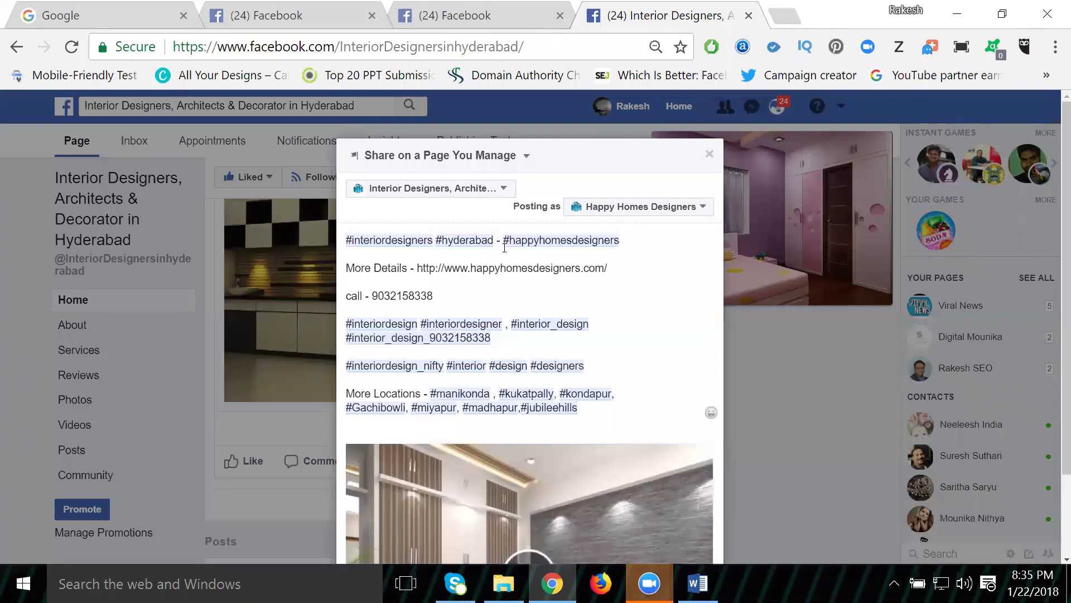
scroll(404, 464, down, 2)
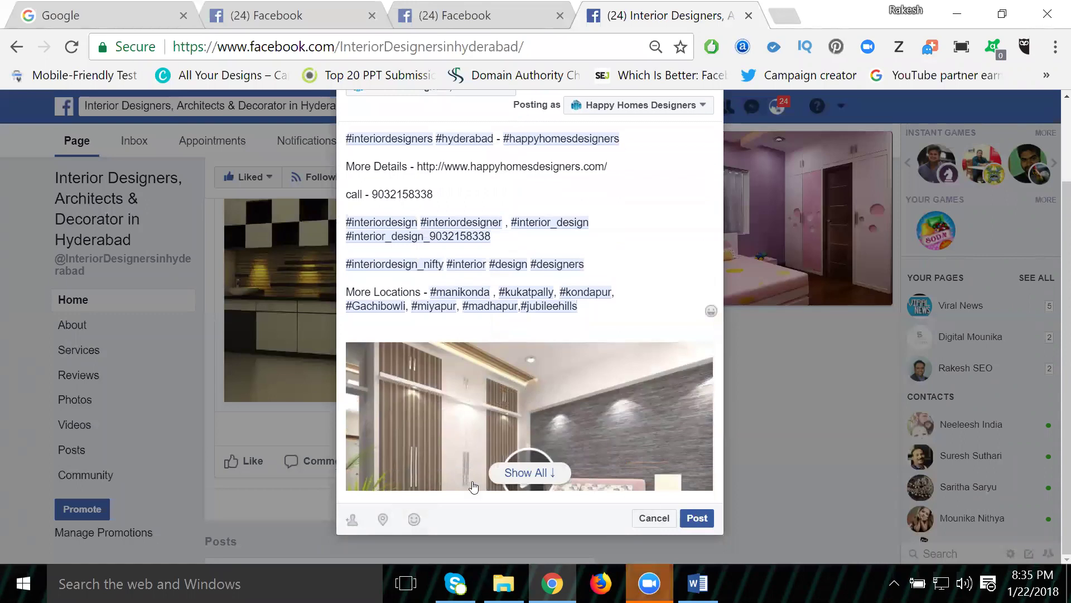
Step: Tag two friends in the share and post it to Happy Homes Designers
click(357, 520)
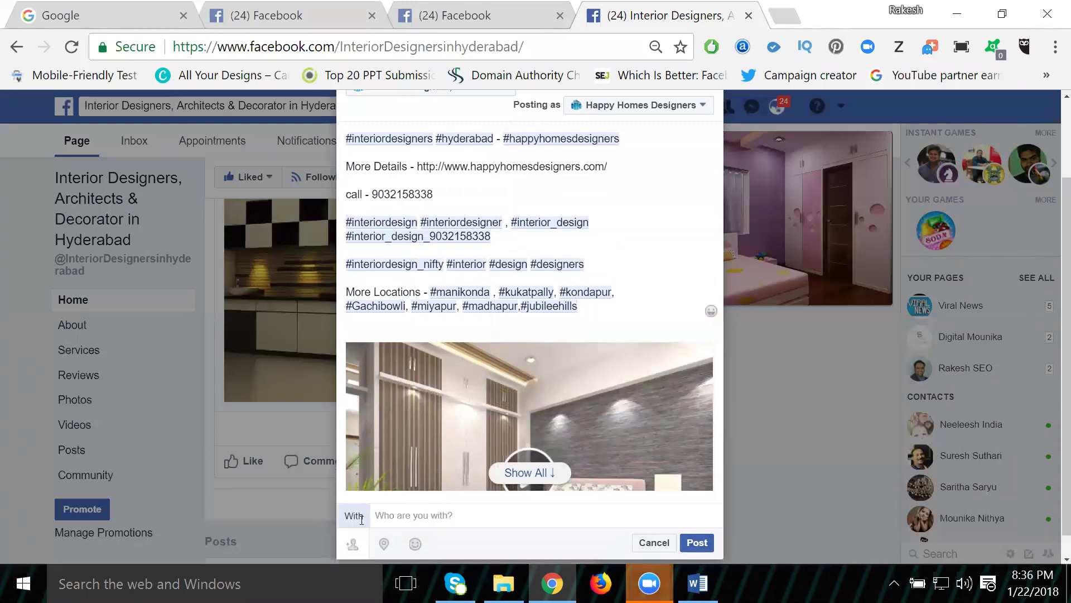
text(sat)
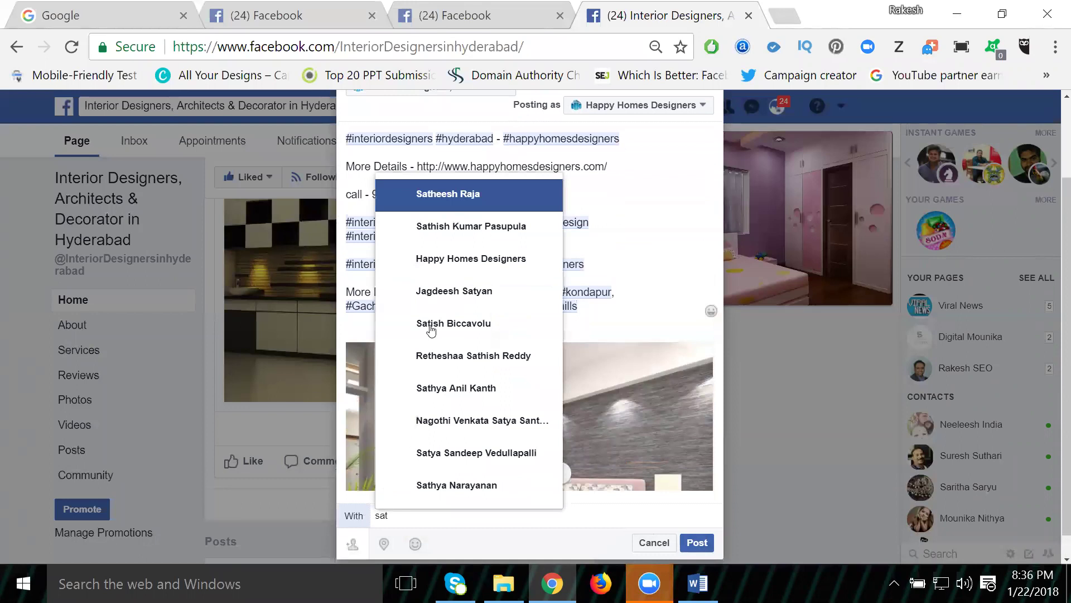
click(448, 227)
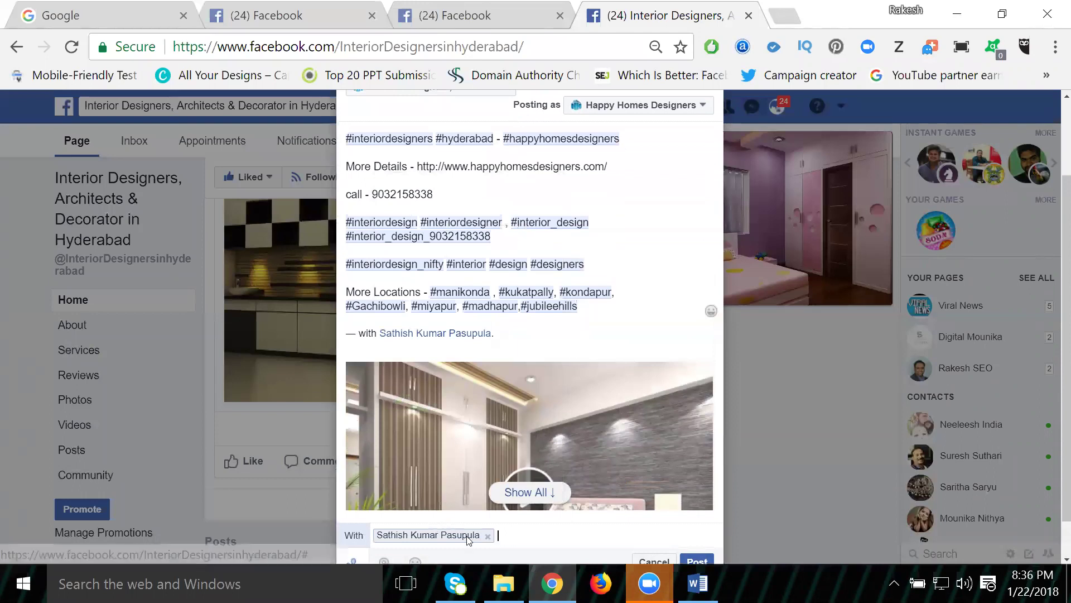
text(q)
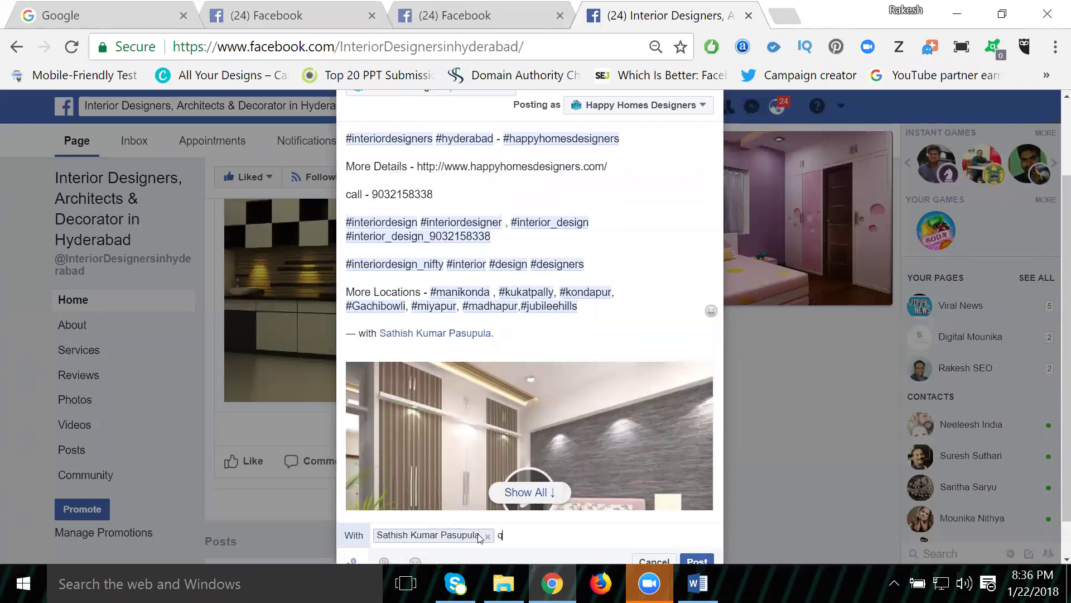
text(u)
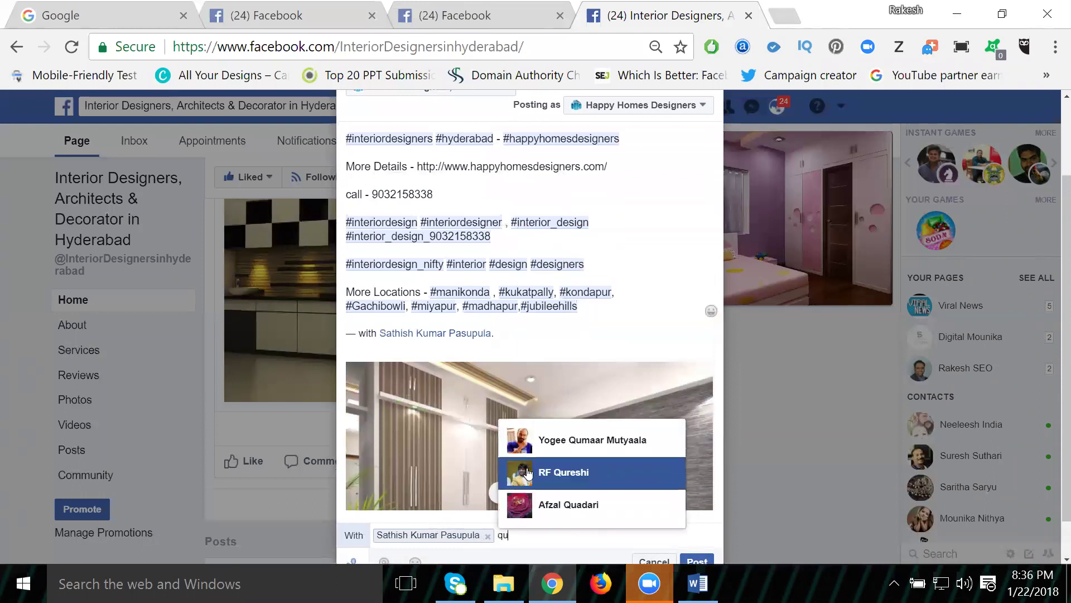
click(528, 473)
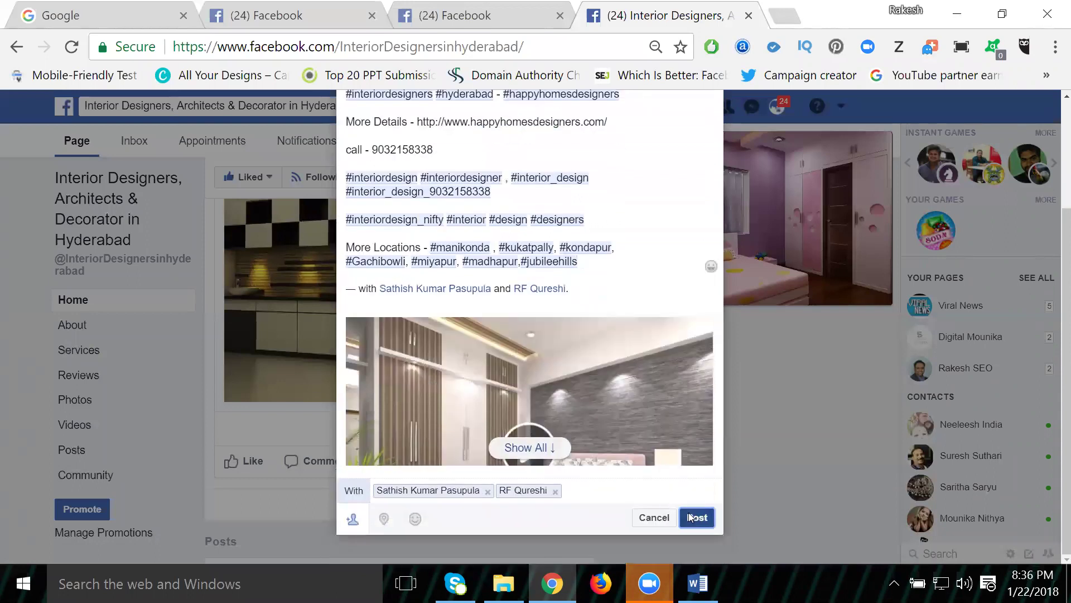
click(690, 517)
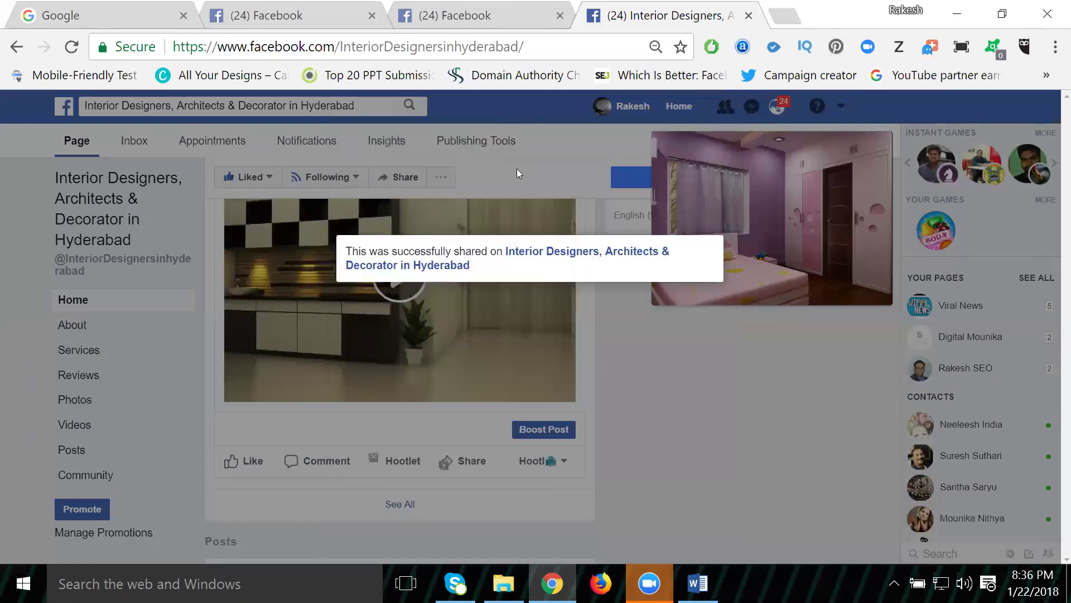
Step: Confirm the shared bedroom video on Happy Homes Designers' posts, then switch back to Interior Designers
right_click(430, 267)
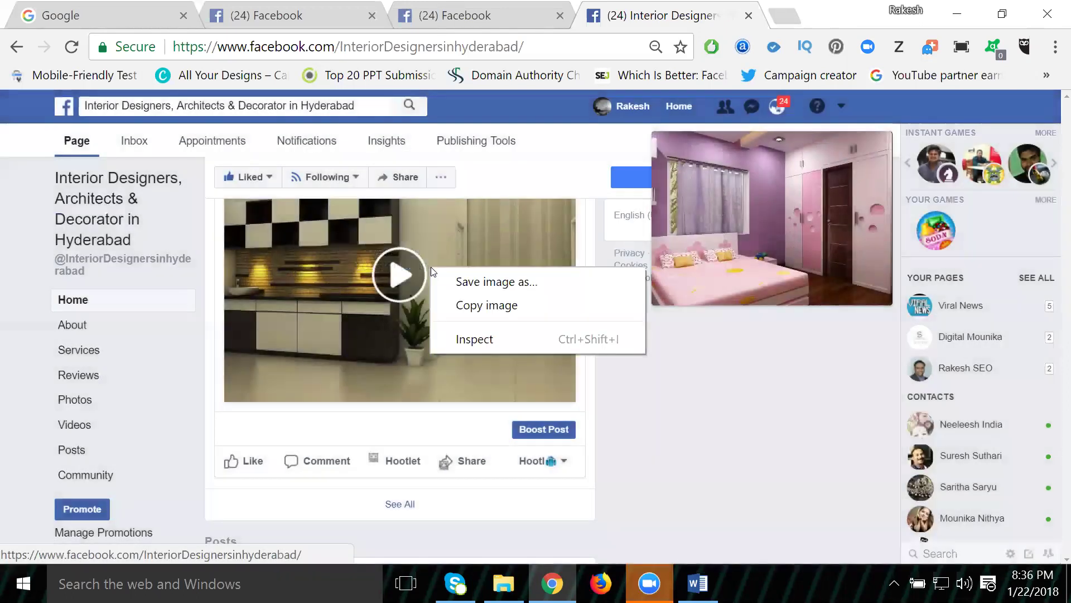
click(663, 376)
scroll(663, 378, up, 3)
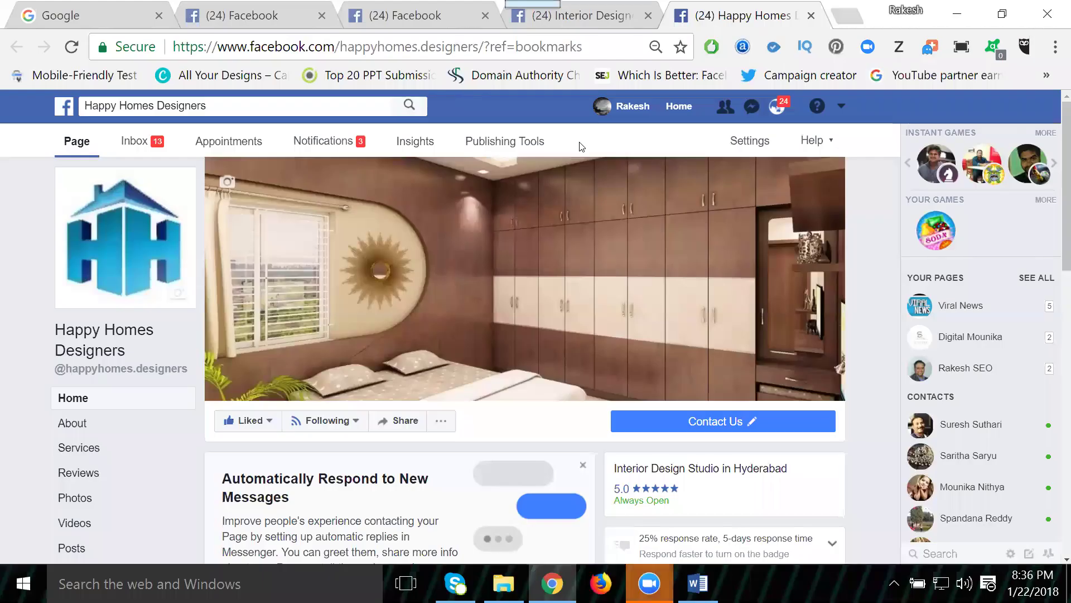
scroll(581, 147, down, 10)
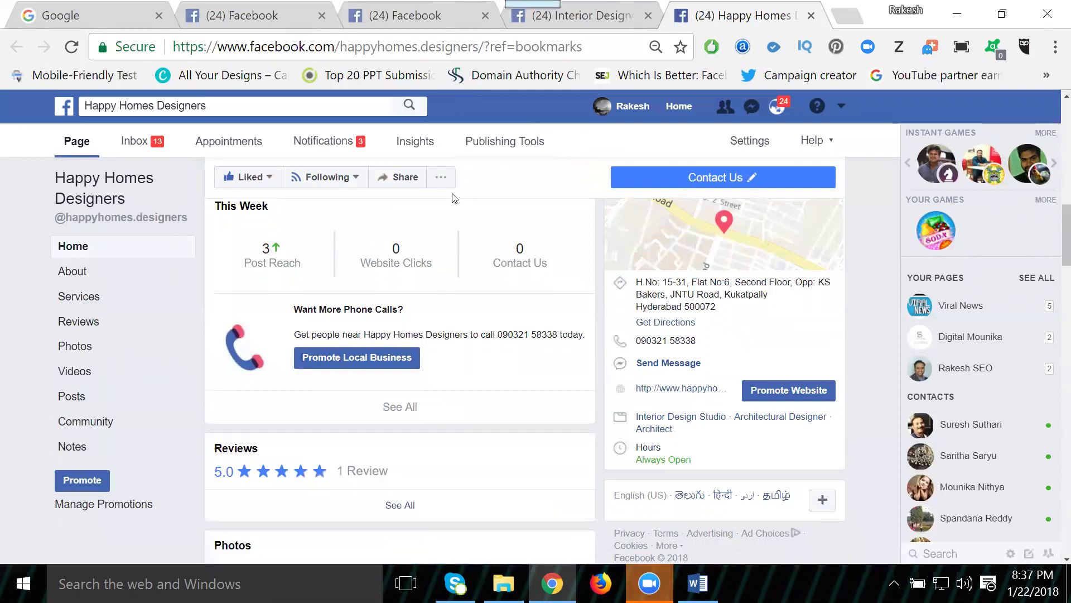
scroll(453, 198, down, 10)
scroll(453, 198, down, 12)
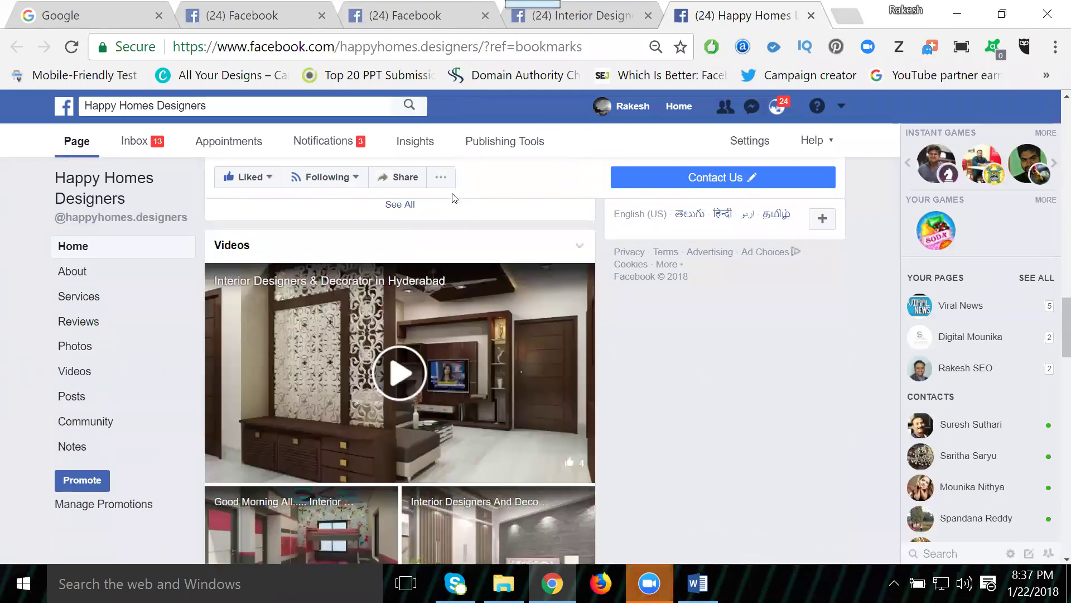
scroll(454, 198, down, 5)
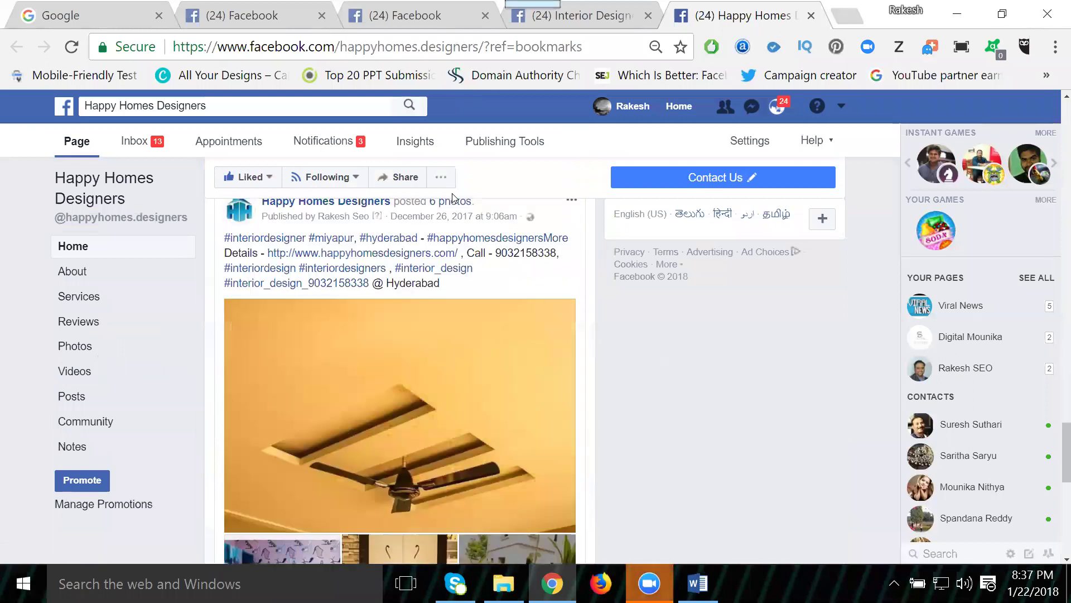
scroll(452, 193, down, 4)
scroll(446, 239, down, 2)
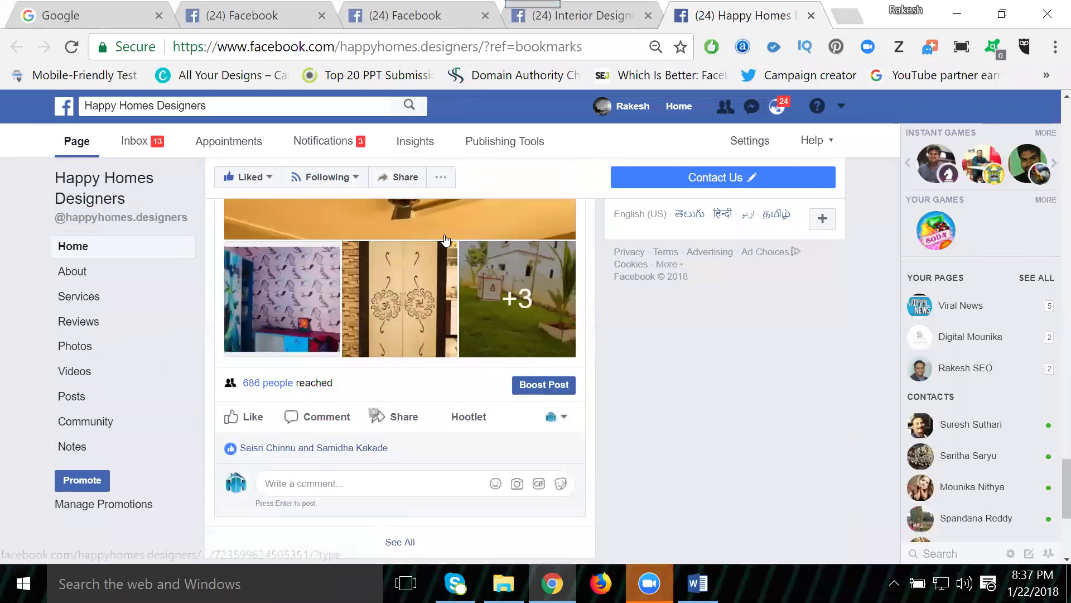
scroll(446, 239, up, 15)
scroll(445, 240, up, 5)
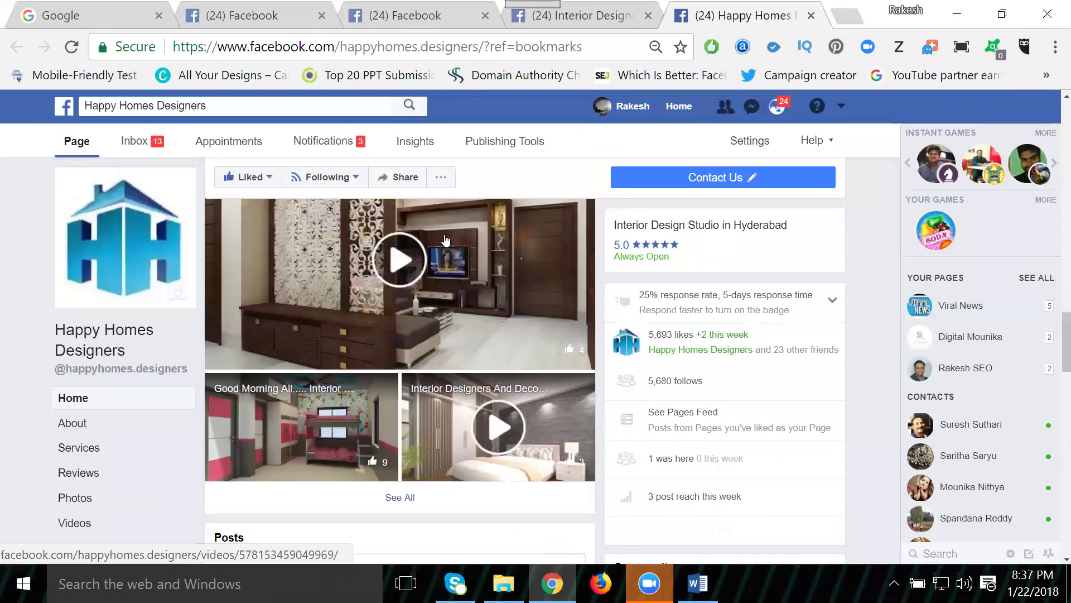
scroll(446, 240, up, 5)
scroll(445, 239, up, 12)
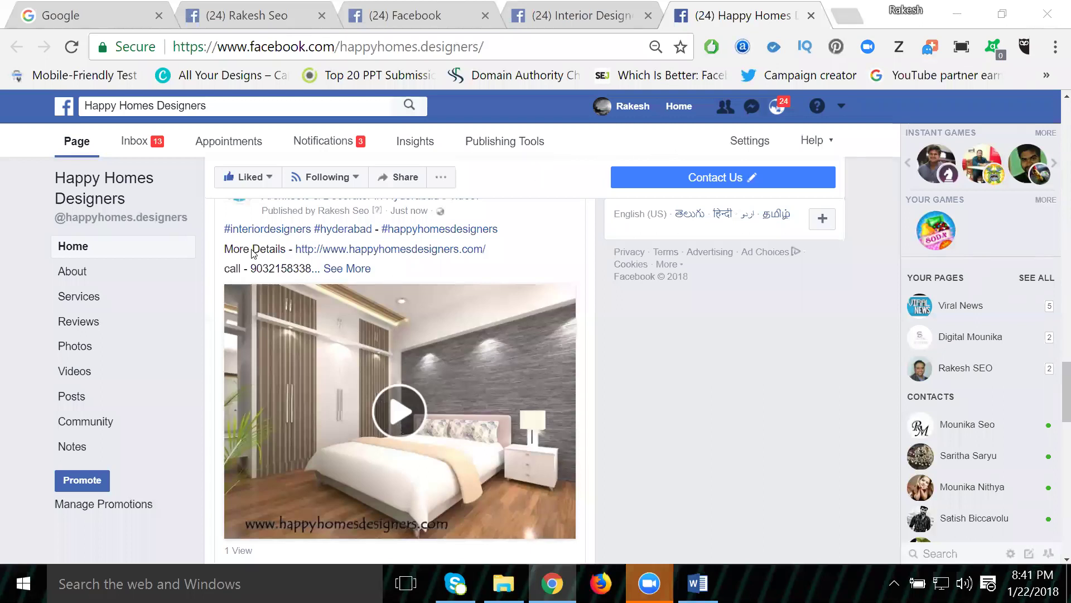
scroll(313, 424, up, 2)
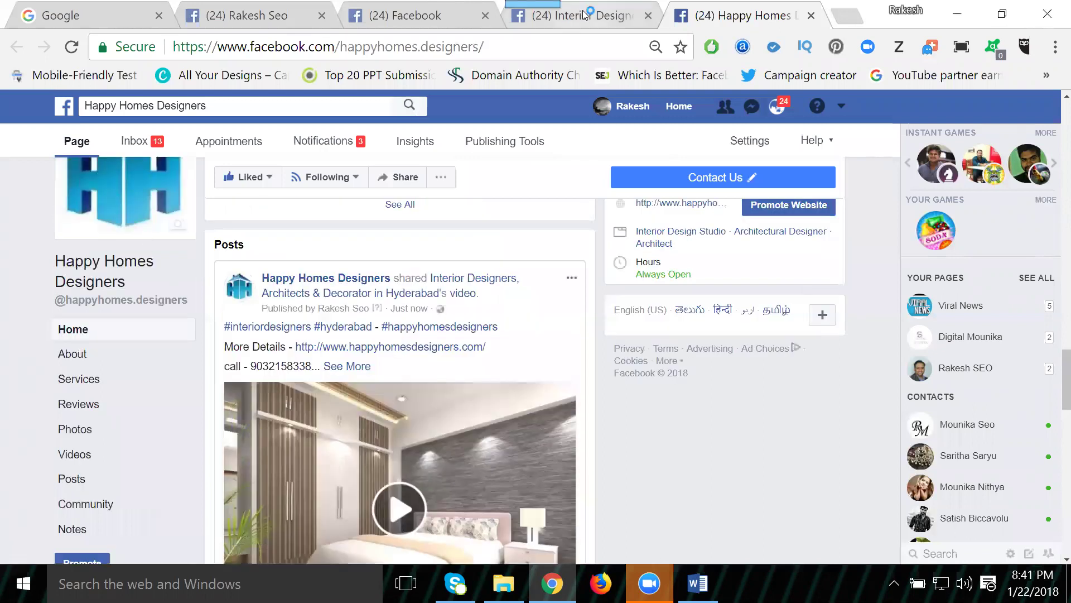
key(ctrl+shift+Tab)
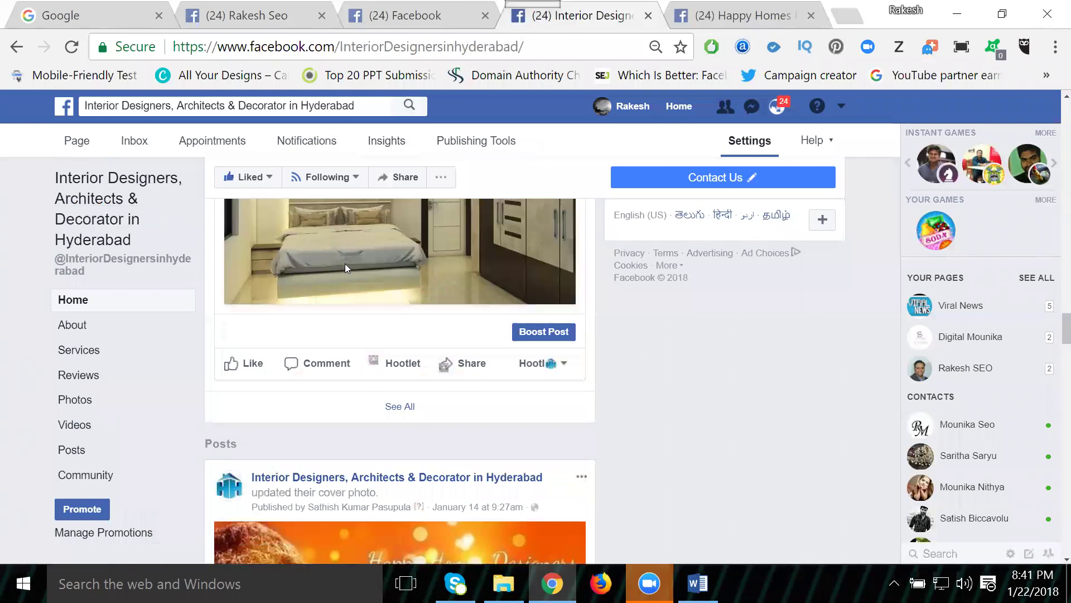
Step: Check the Happy Homes Designers tab, then return to the bedroom video post on Interior Designers
scroll(345, 264, up, 3)
scroll(401, 297, up, 10)
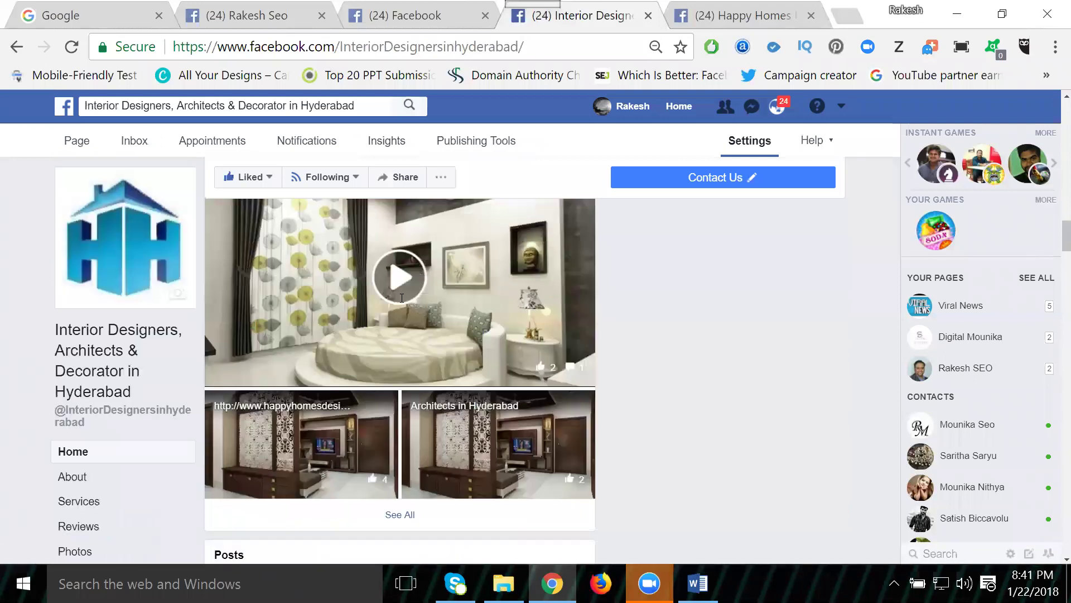
scroll(400, 303, down, 10)
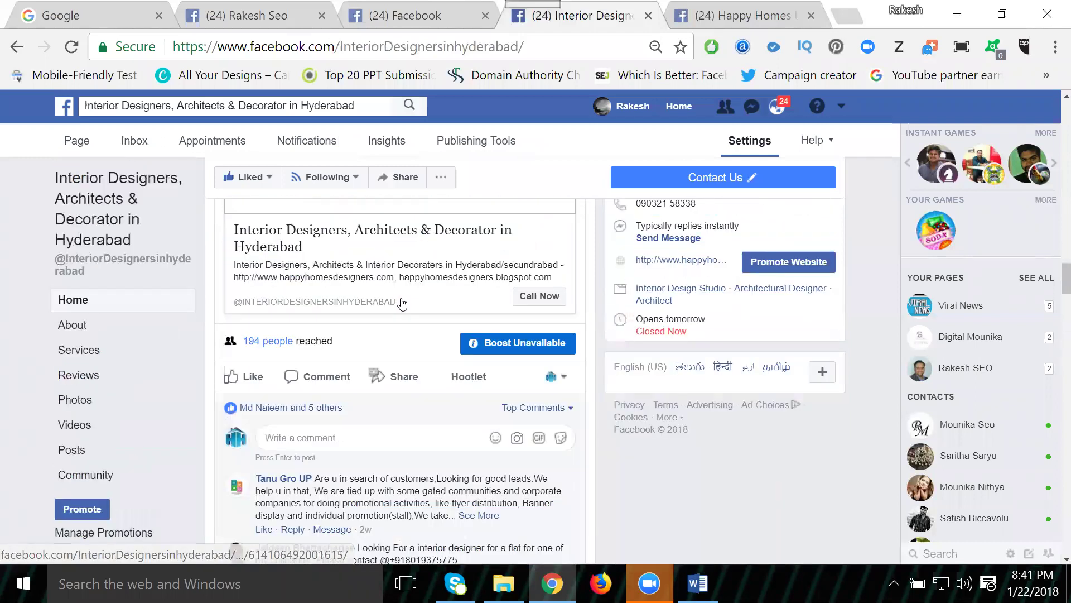
scroll(404, 302, down, 4)
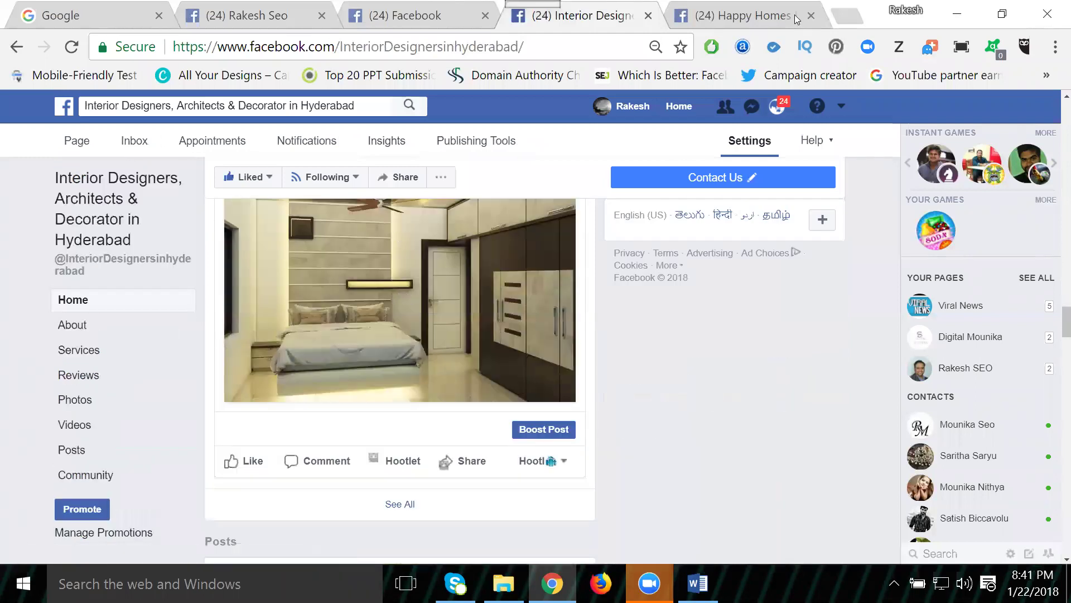
click(732, 15)
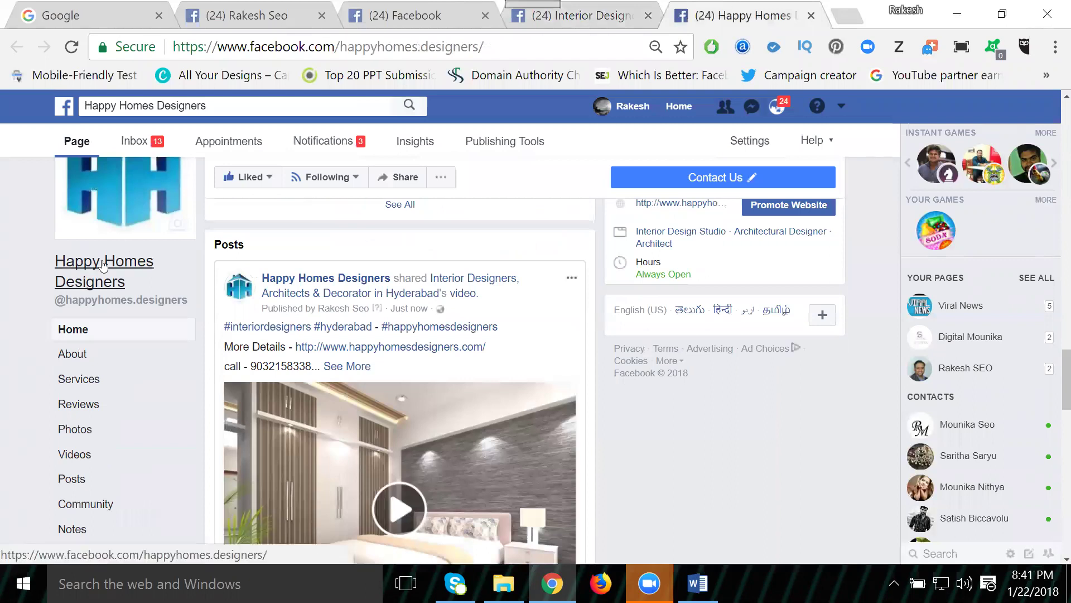
click(568, 15)
scroll(408, 312, down, 2)
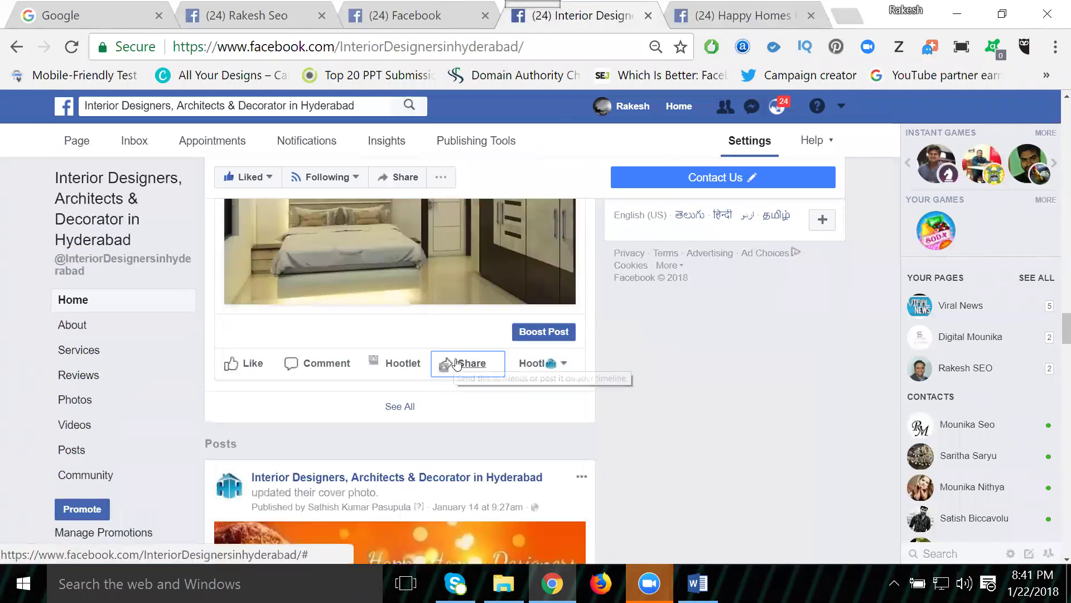
scroll(395, 307, up, 2)
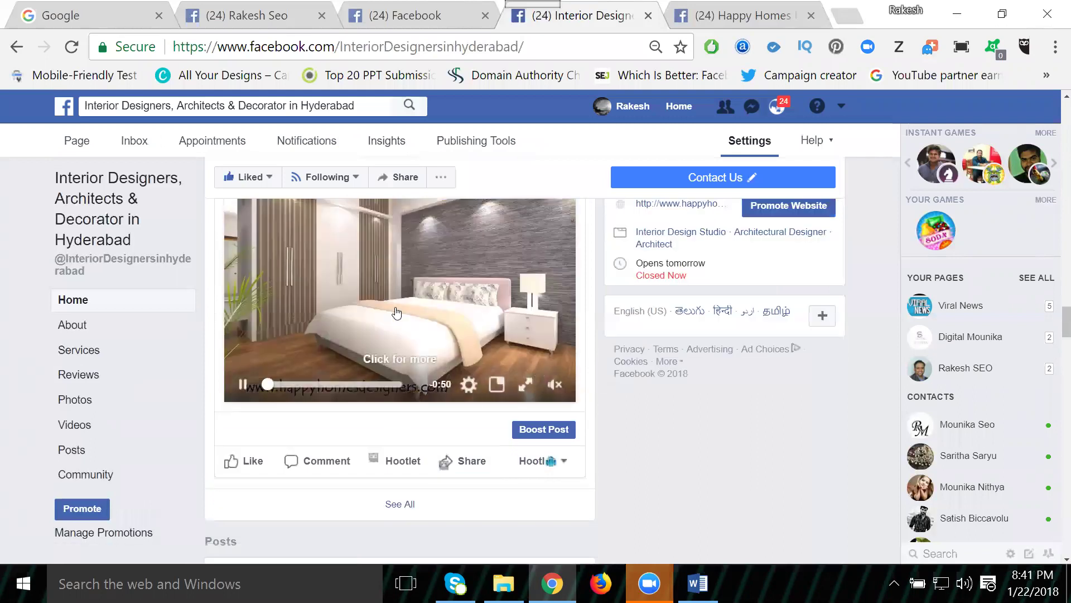
scroll(472, 411, up, 5)
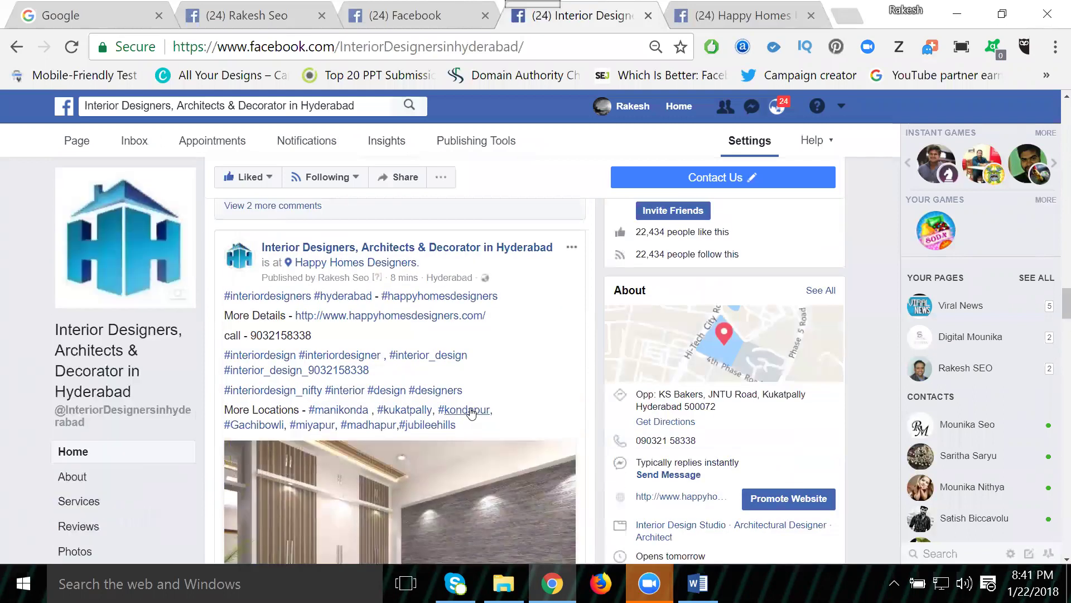
scroll(472, 411, down, 7)
Step: Share the bedroom video to a page, choosing Happy Homes Designers as the destination
click(473, 369)
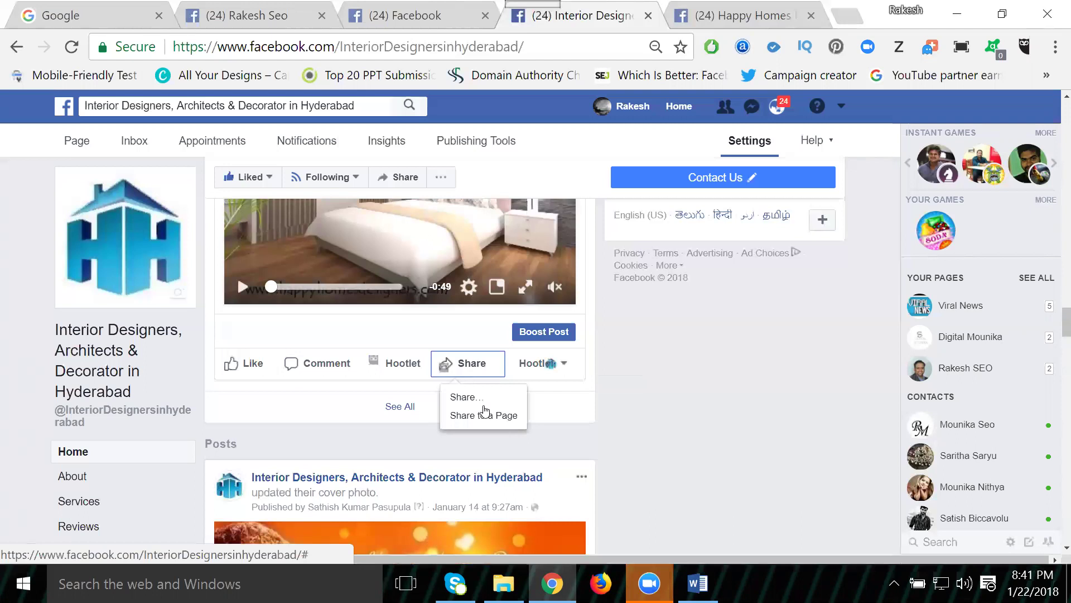
click(485, 416)
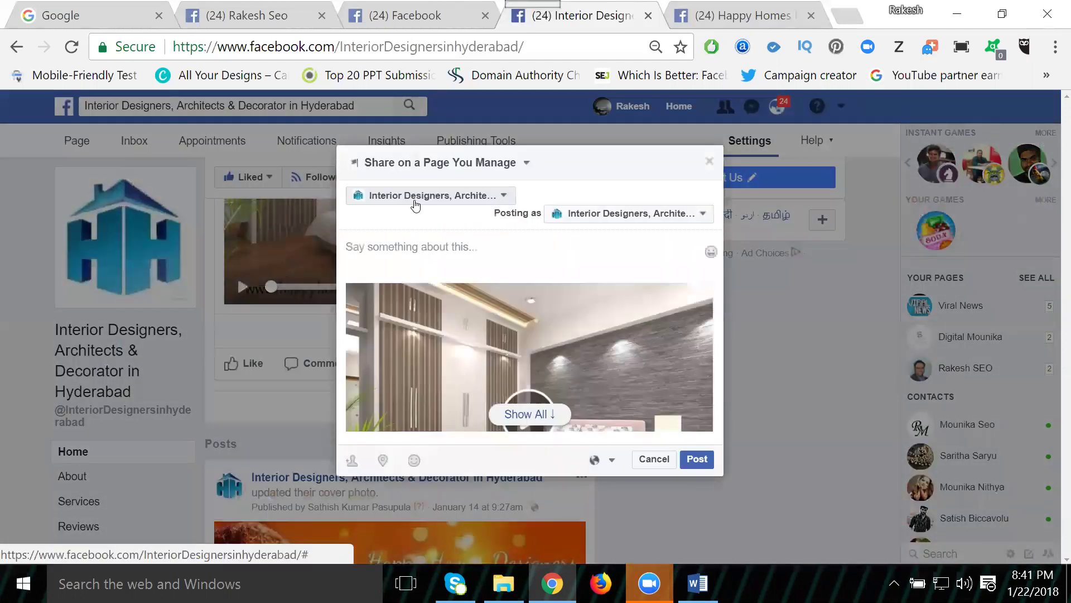
click(415, 198)
key(h)
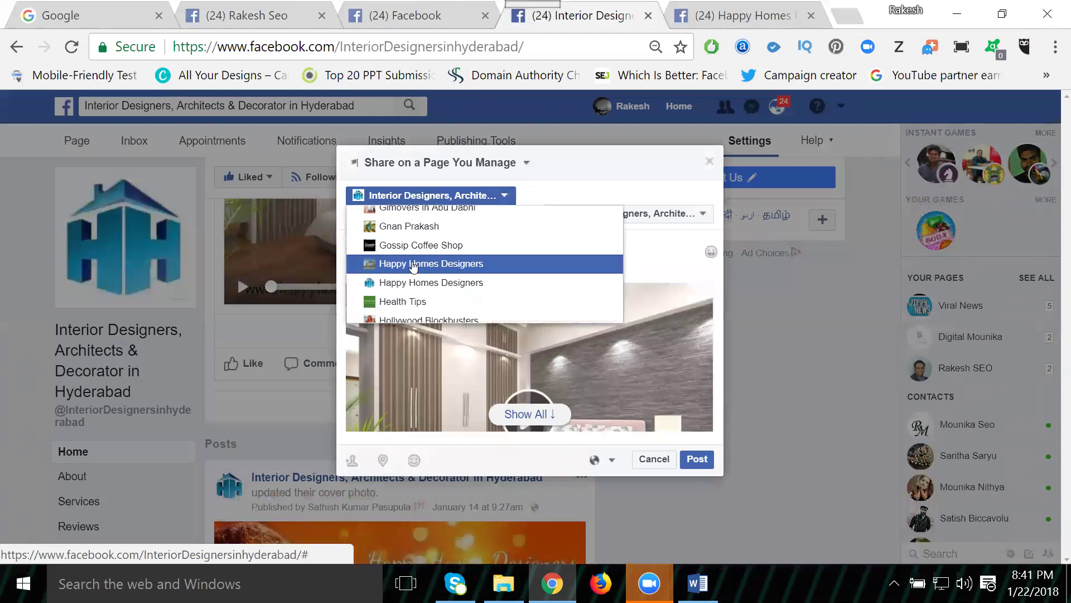
click(412, 264)
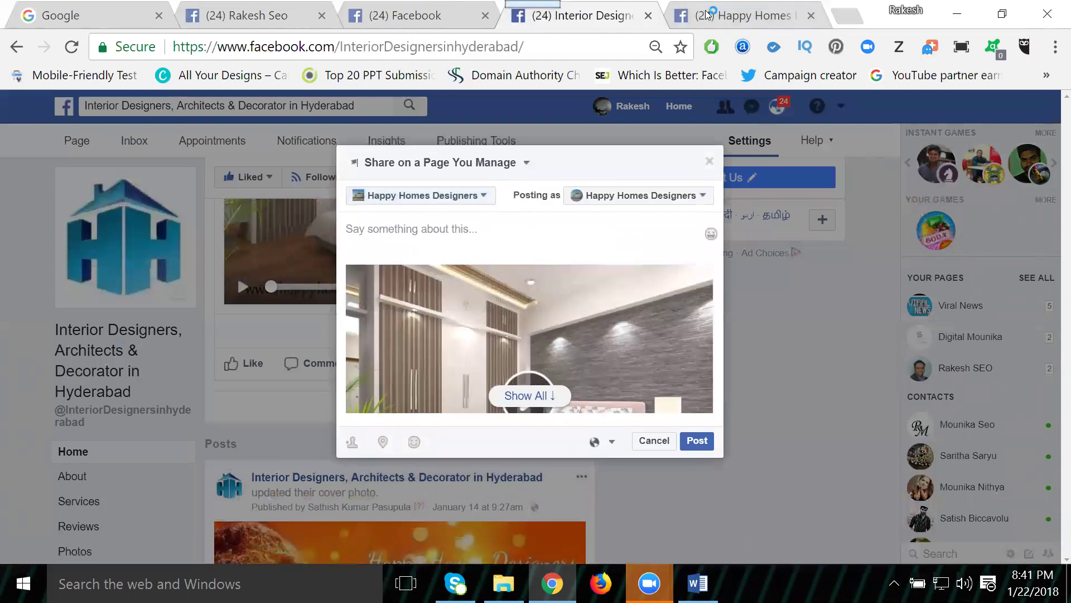
click(708, 14)
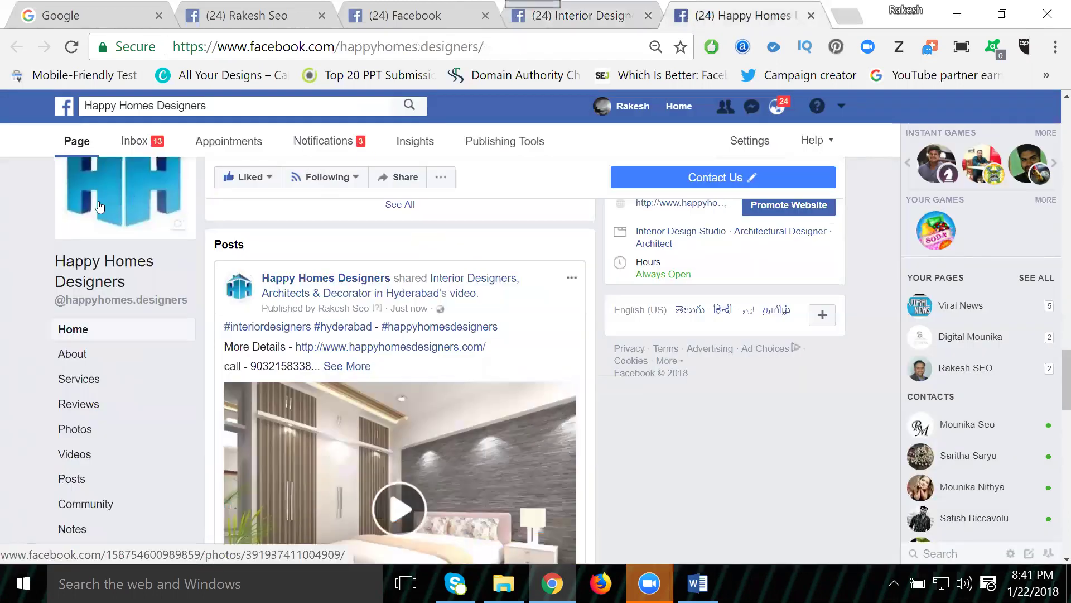
click(570, 17)
Step: Paste the hashtag, website and phone caption and post the share to Happy Homes Designers
click(360, 199)
click(377, 234)
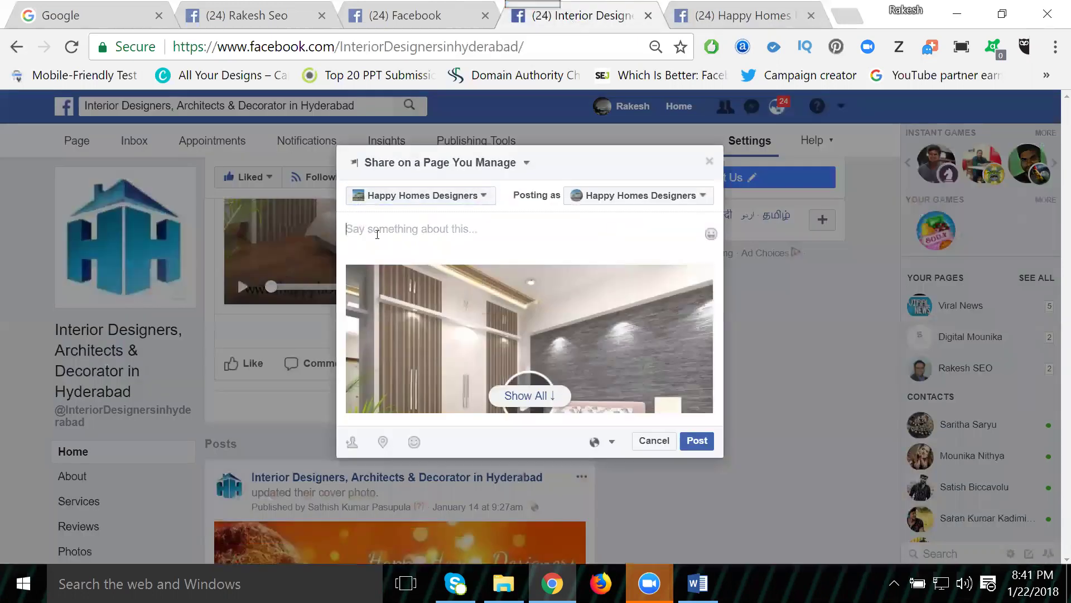
key(ctrl+v)
scroll(633, 392, down, 2)
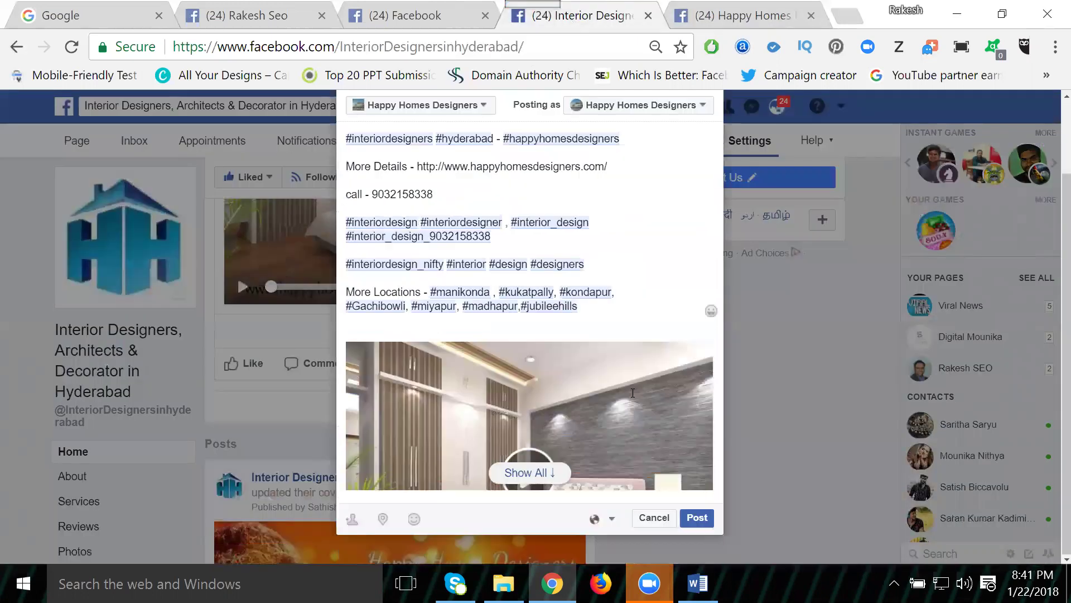
click(697, 518)
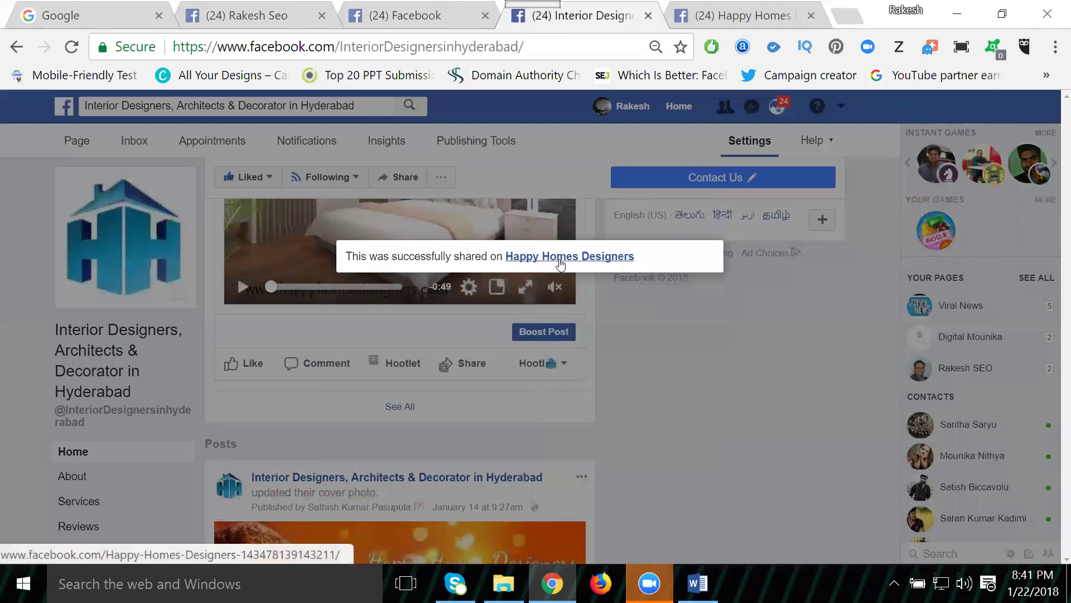
middle_click(570, 257)
Step: Check the new Happy Homes Designers tab's posts for the shared bedroom video, then return to Interior Designers
click(594, 20)
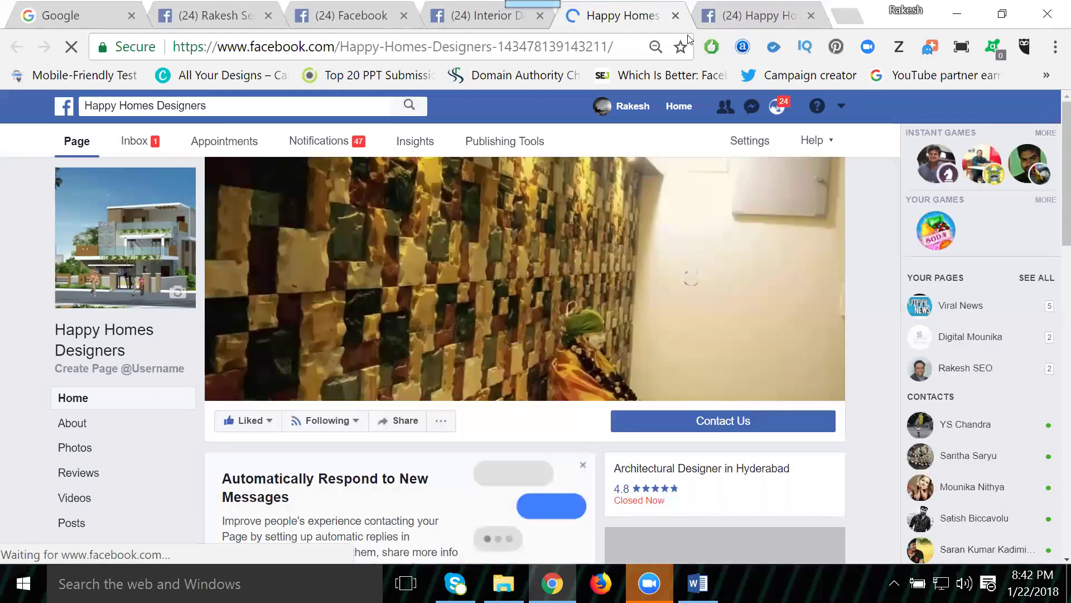
click(740, 18)
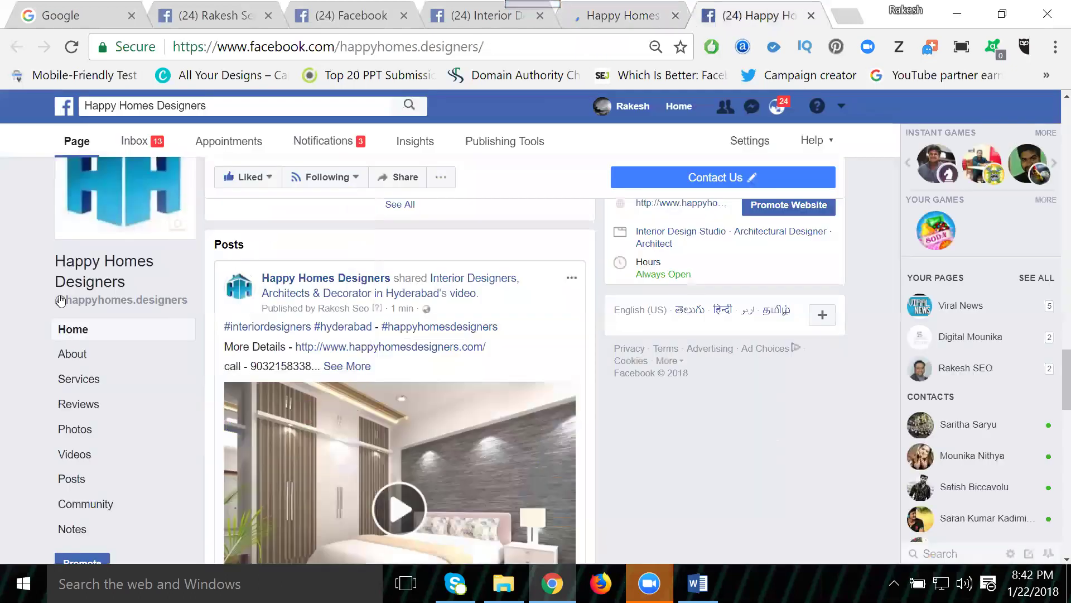
click(592, 16)
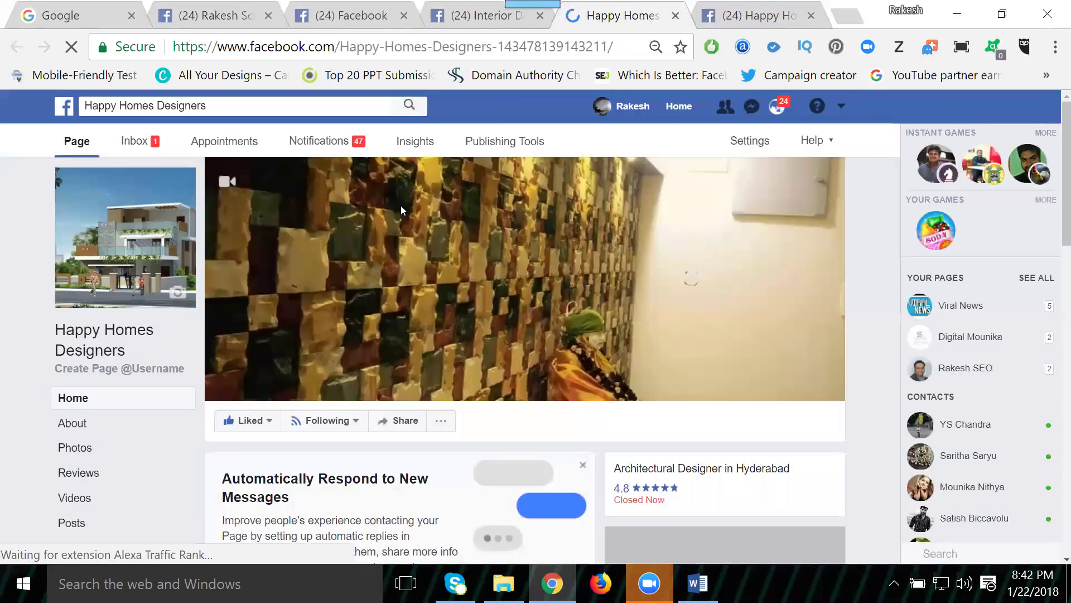
scroll(395, 233, down, 10)
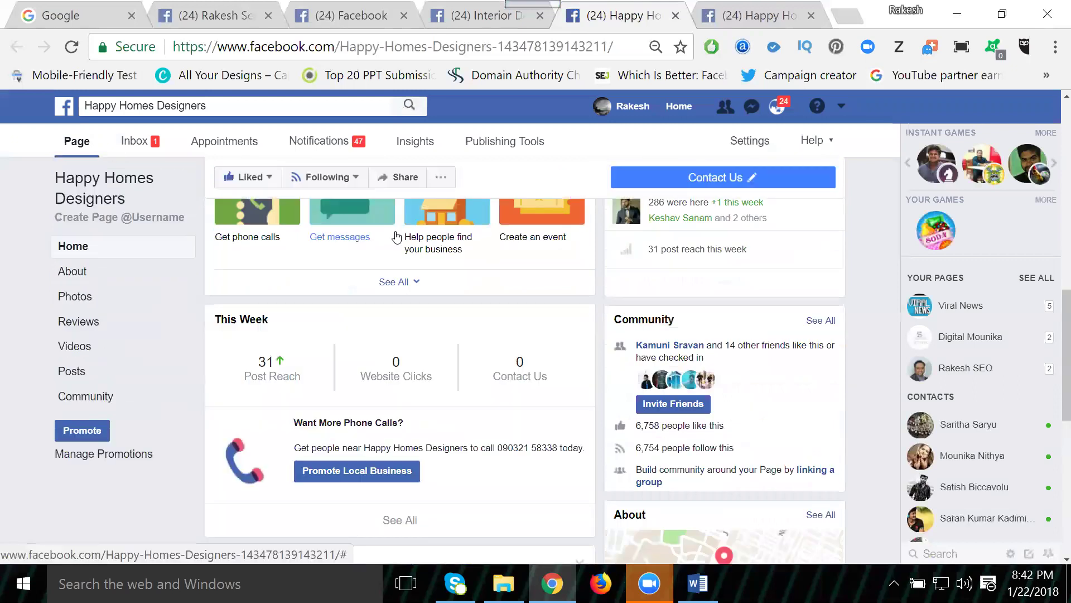
scroll(396, 237, down, 5)
scroll(396, 237, down, 4)
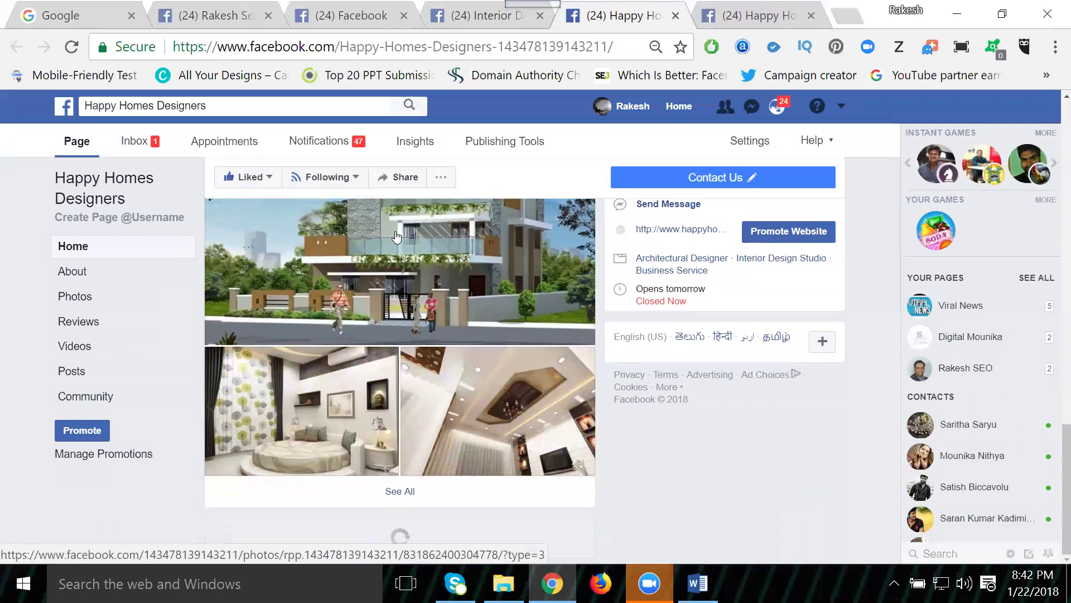
scroll(413, 279, up, 1)
scroll(413, 279, down, 1)
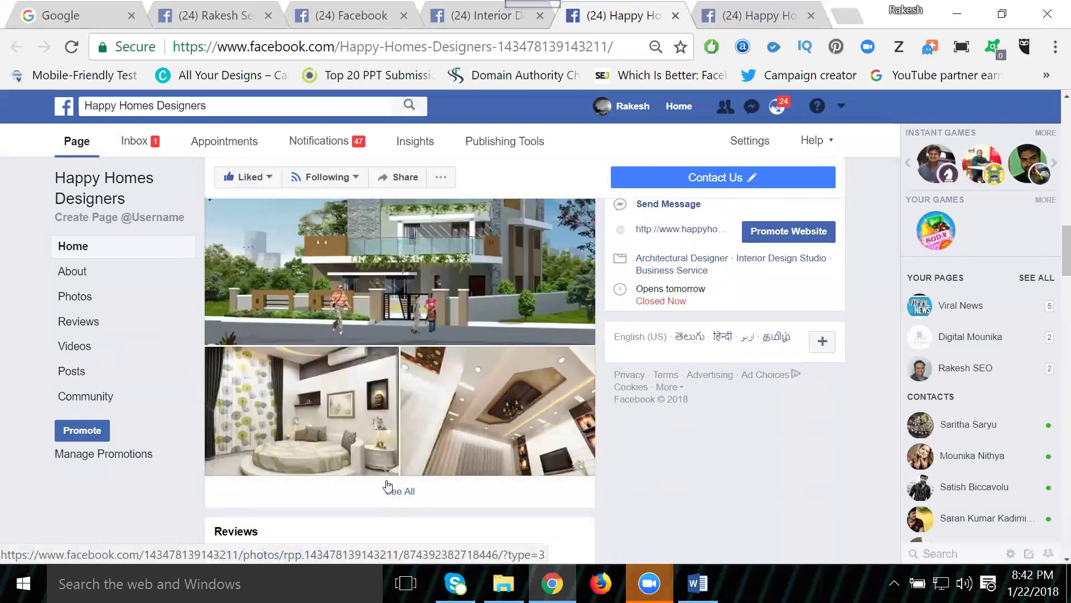
scroll(388, 485, down, 8)
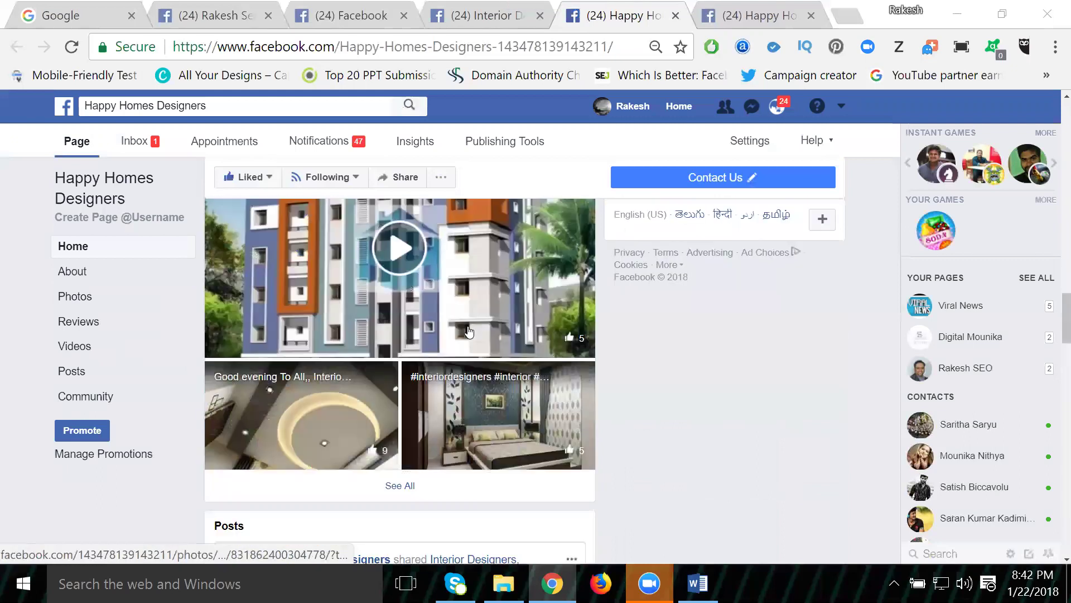
scroll(420, 387, up, 2)
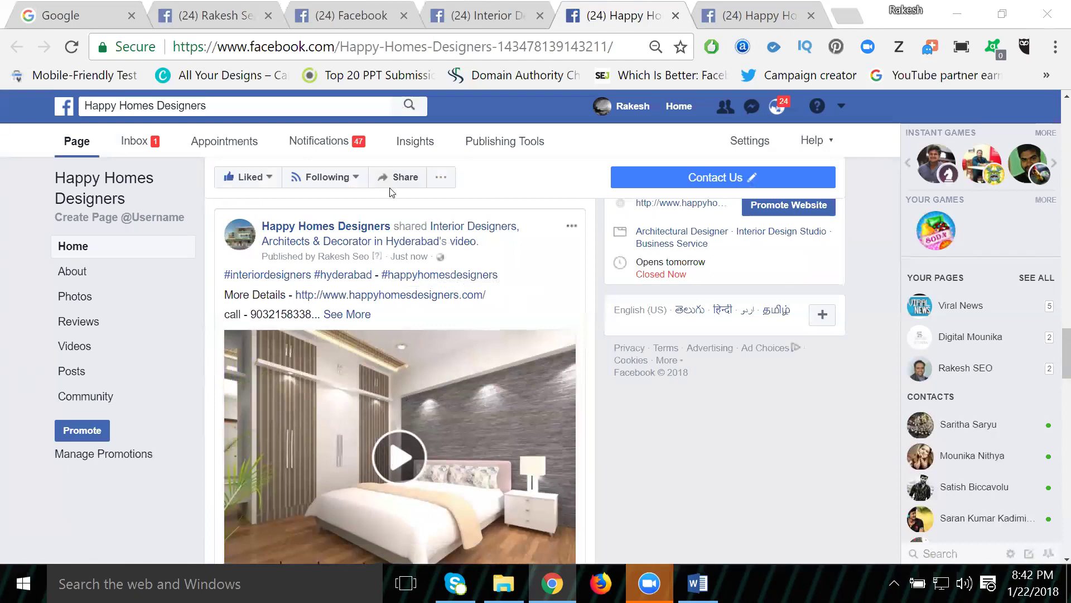
click(461, 20)
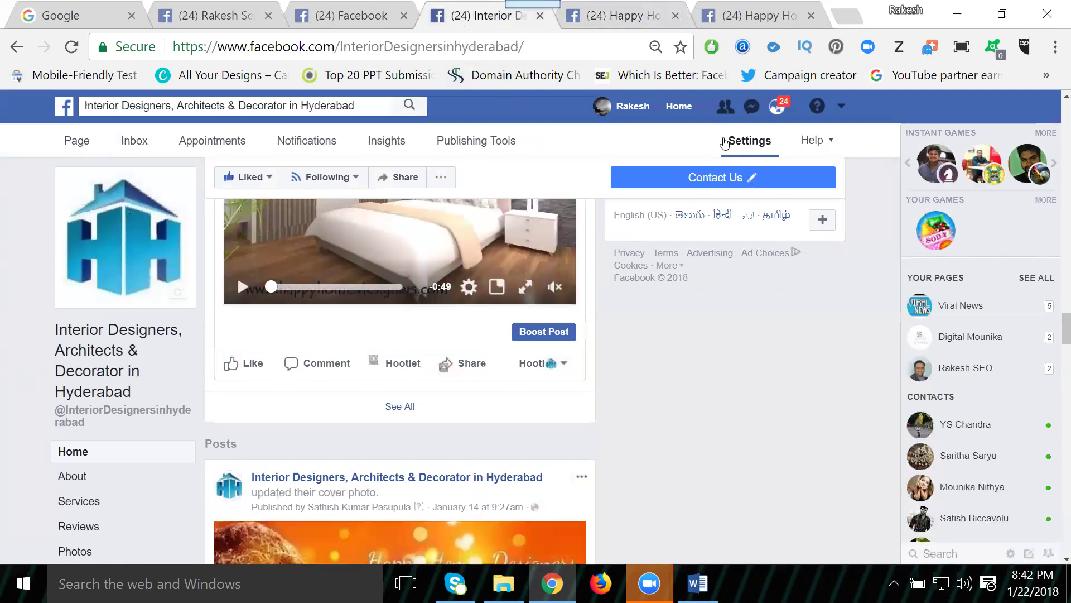
Step: Open page Settings in a new tab, review today's Activity Log entries, then return to the page
right_click(735, 146)
click(762, 153)
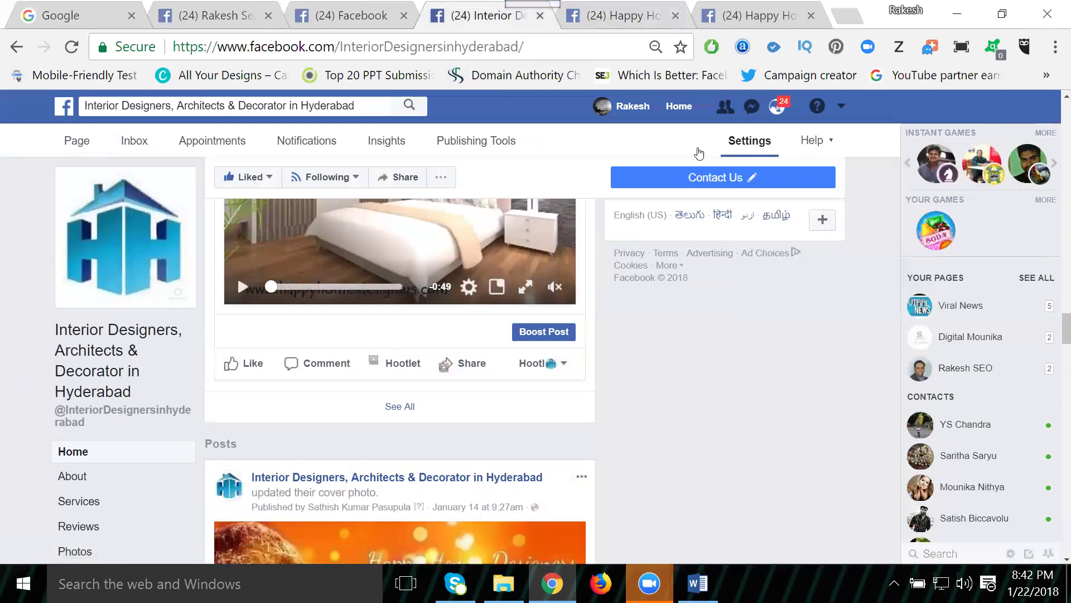
click(567, 22)
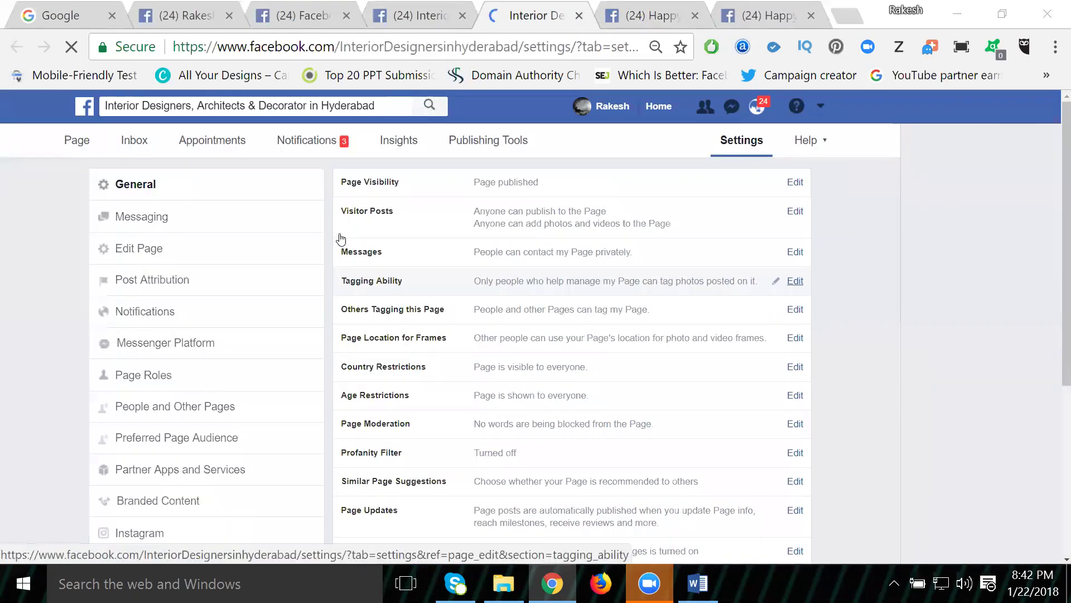
scroll(142, 474, down, 5)
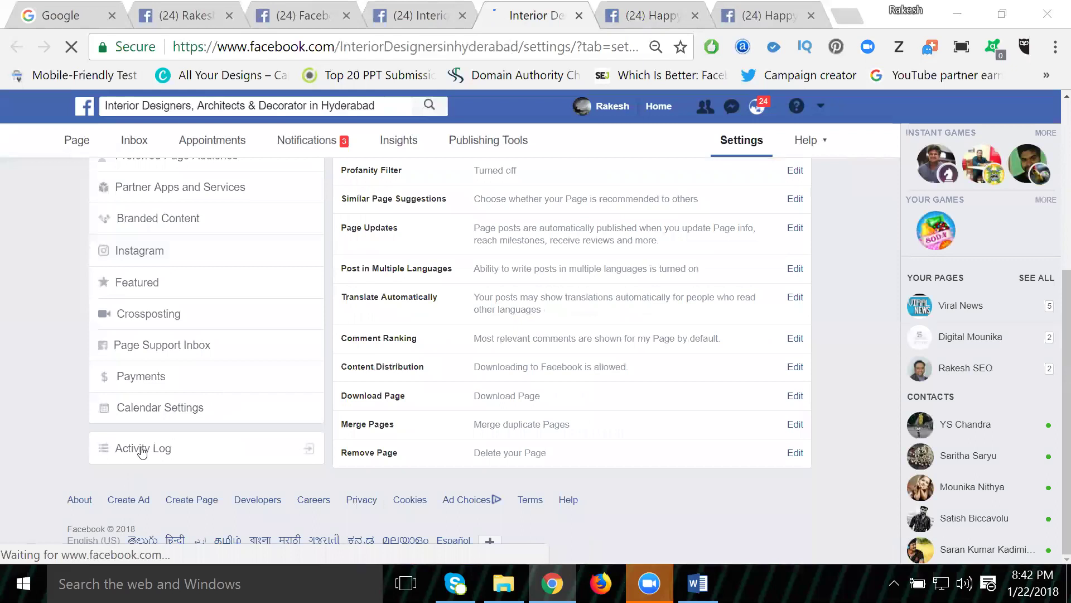
click(143, 451)
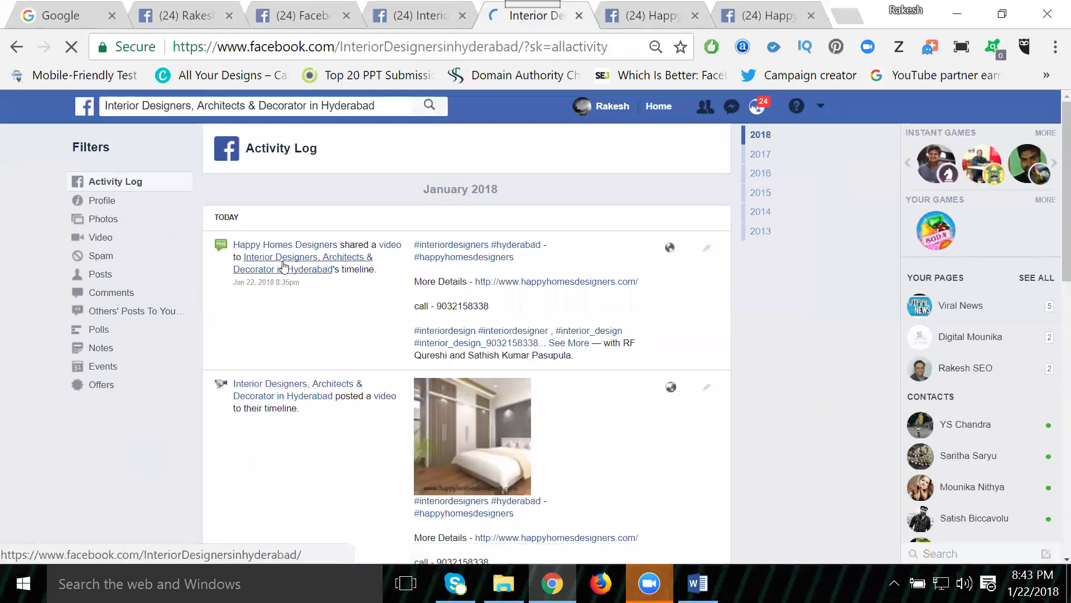
scroll(285, 277, down, 5)
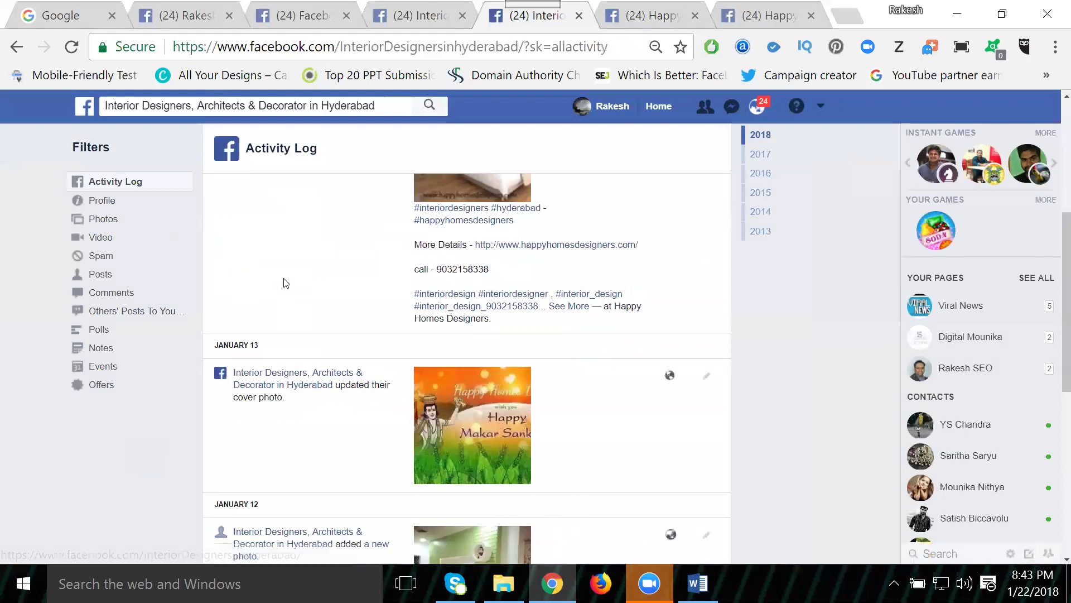
scroll(285, 283, up, 8)
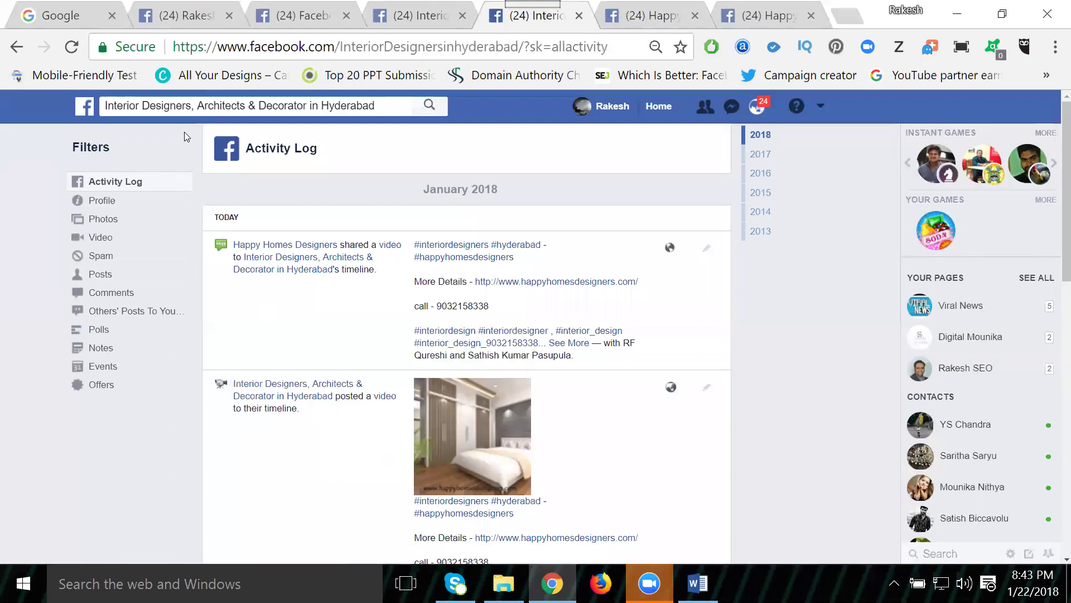
click(419, 15)
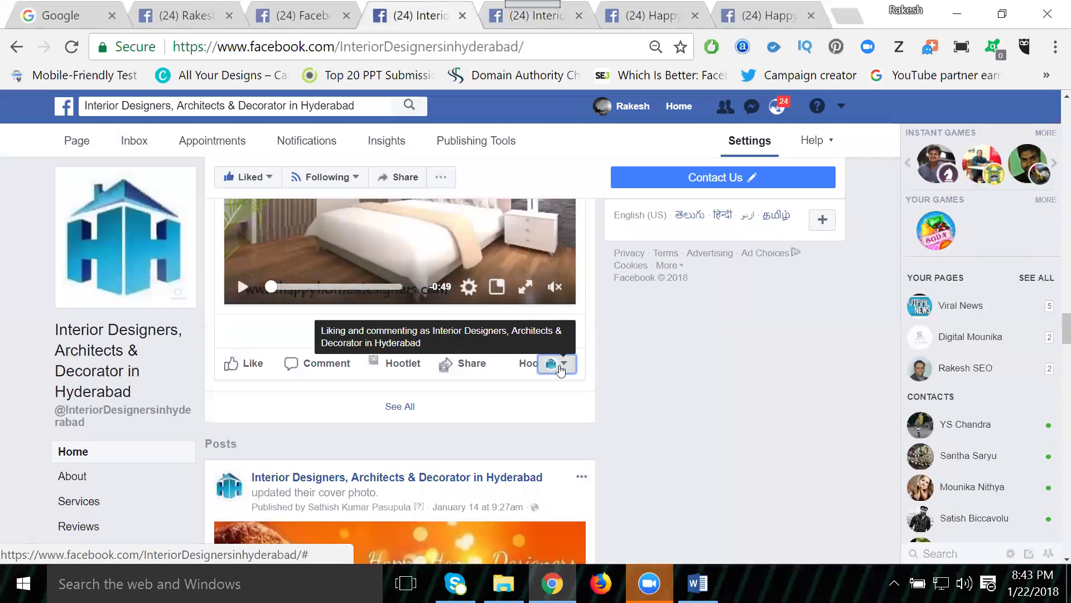
Step: Switch the like-and-comment identity to your personal profile and bring up the video post's Share menu
click(565, 366)
click(565, 366)
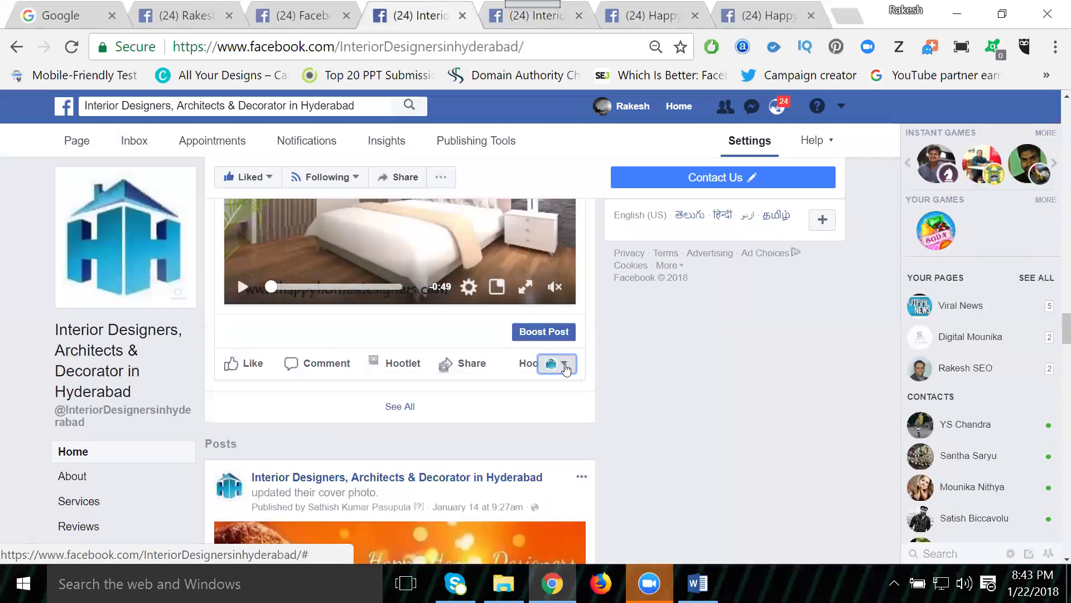
click(565, 366)
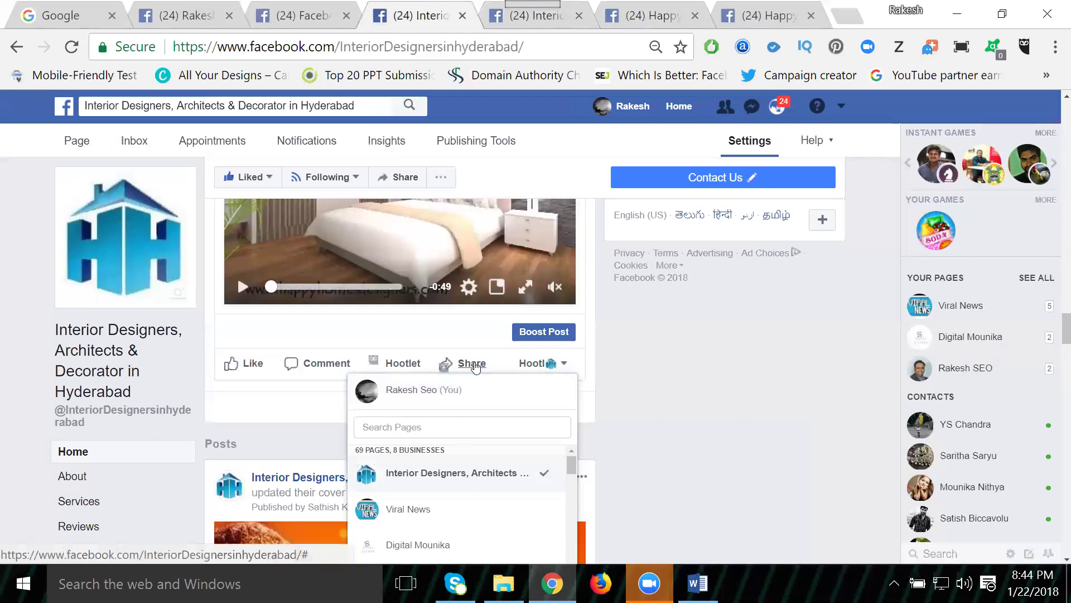
click(475, 366)
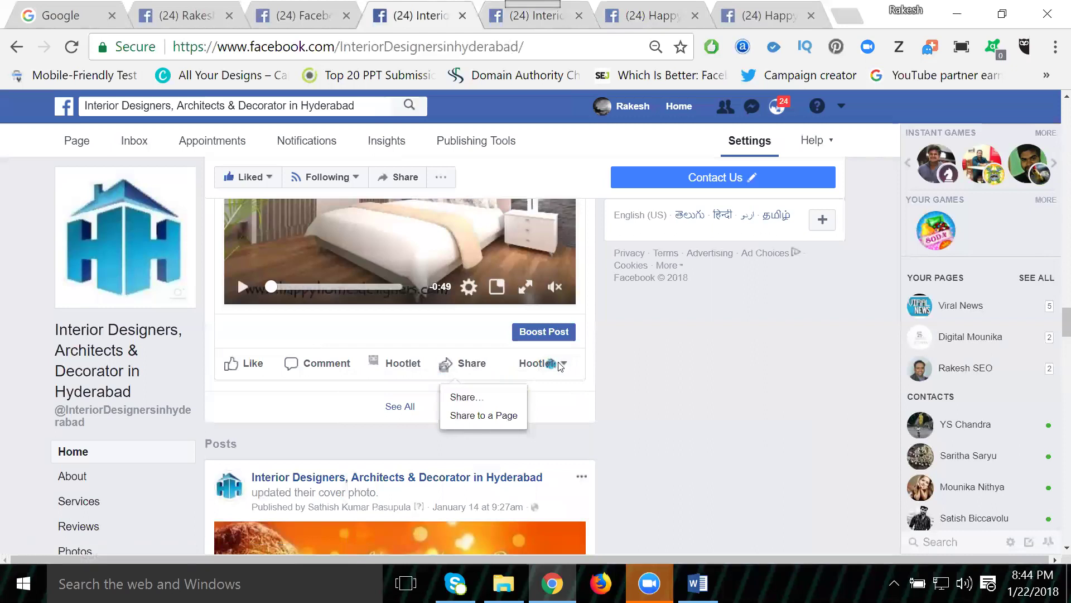
click(660, 514)
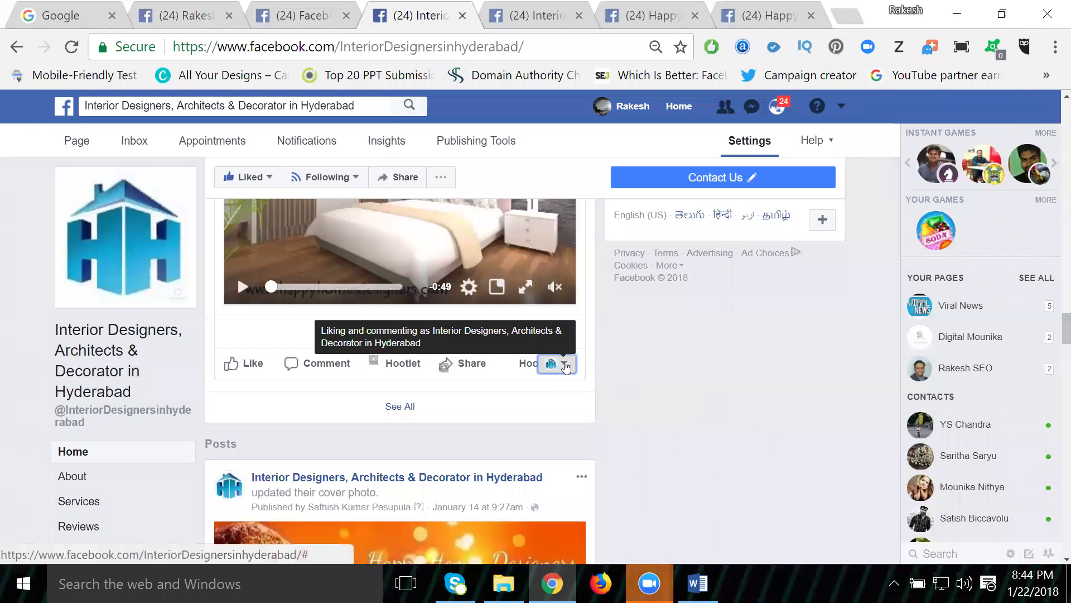
click(564, 365)
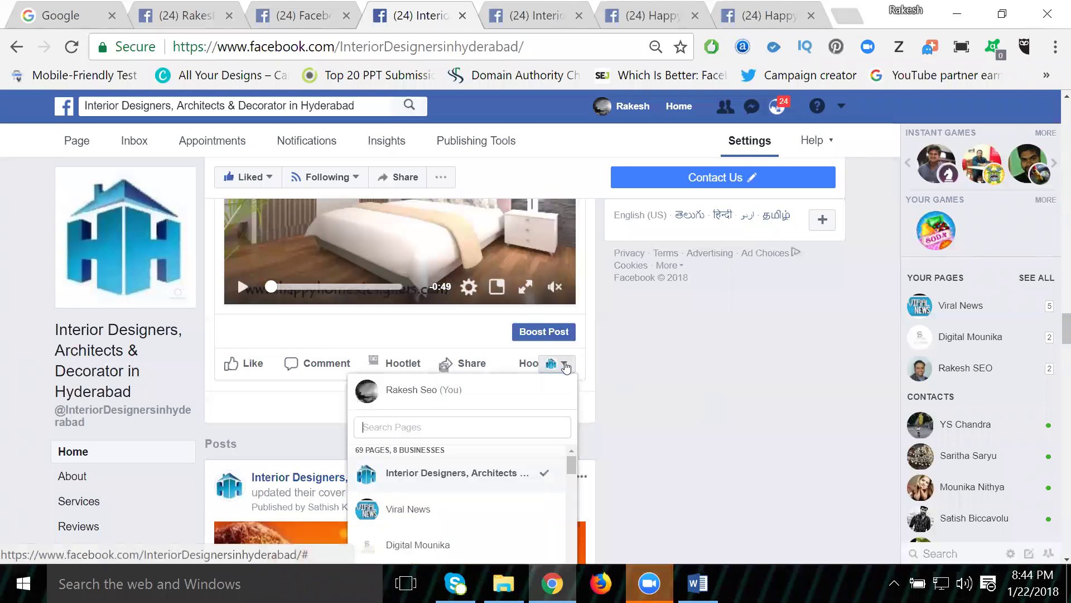
click(494, 393)
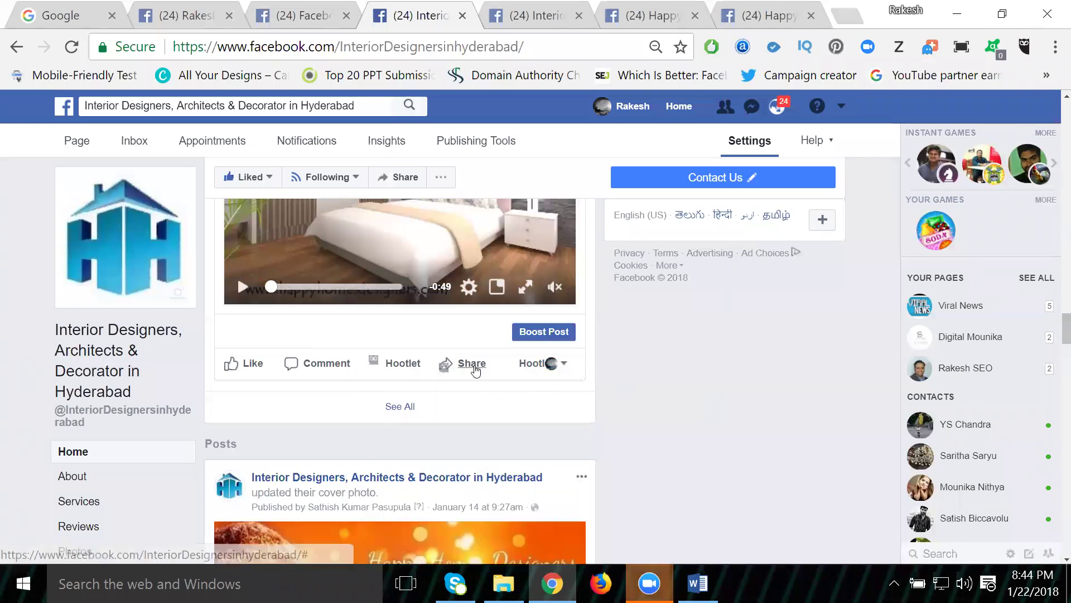
click(474, 367)
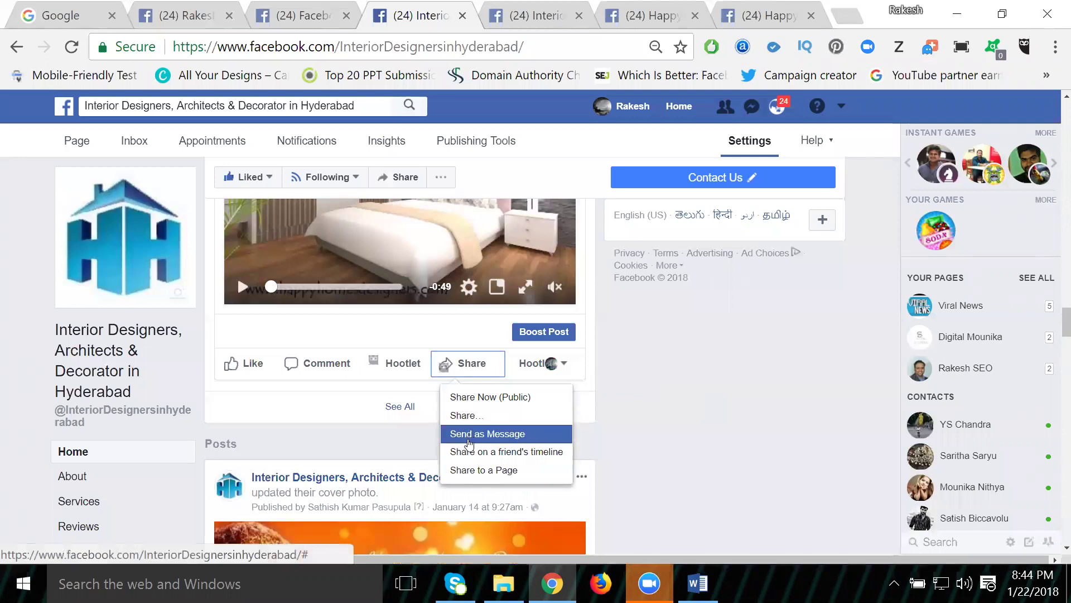
Step: Send the bedroom video post as a private message to a chosen contact, then close the chat
click(469, 434)
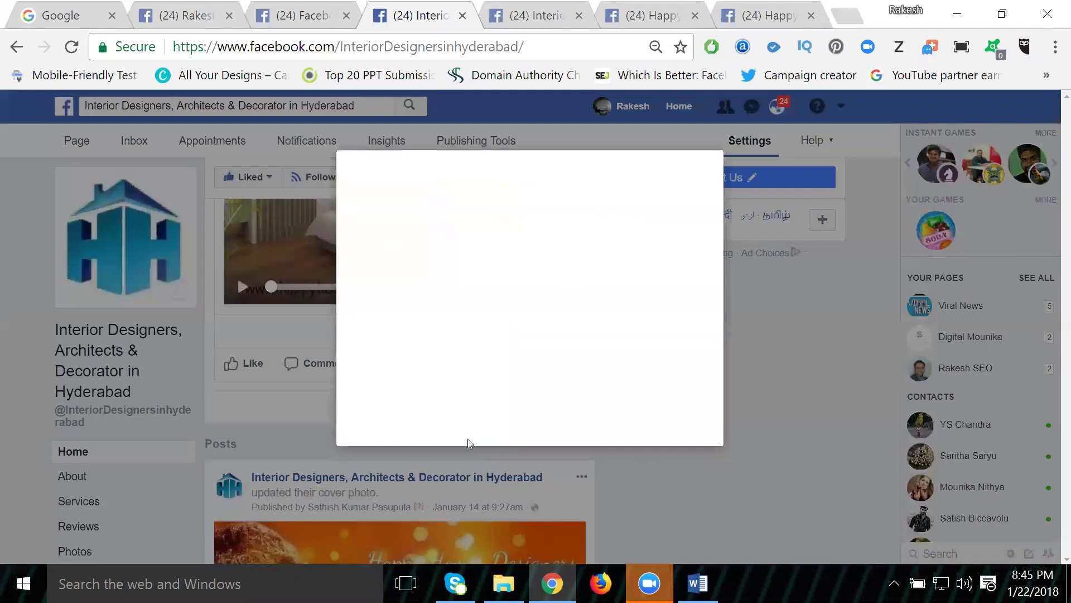
text(sat)
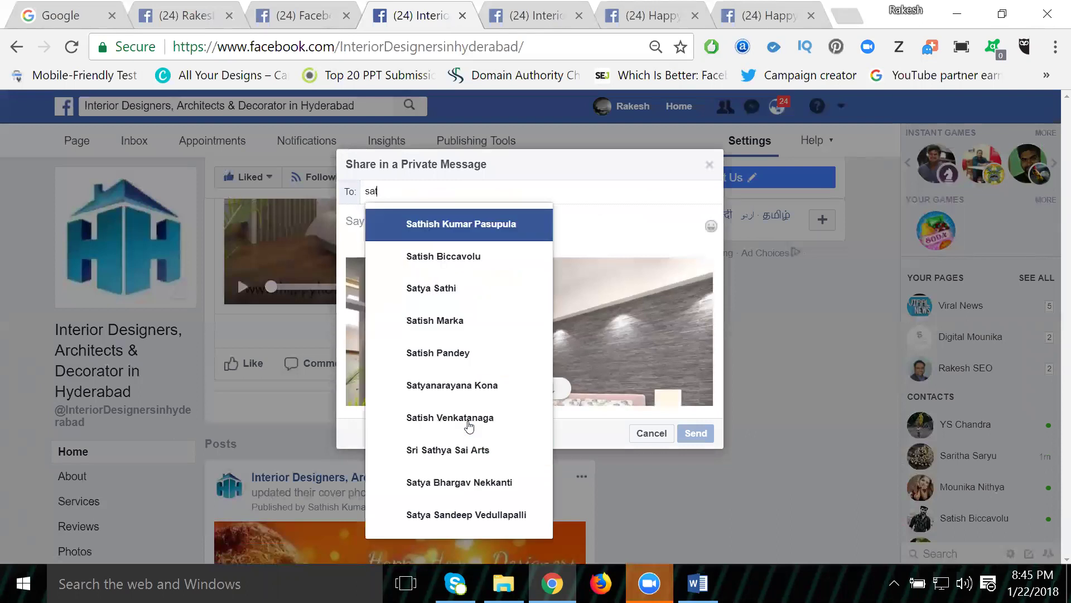
click(477, 232)
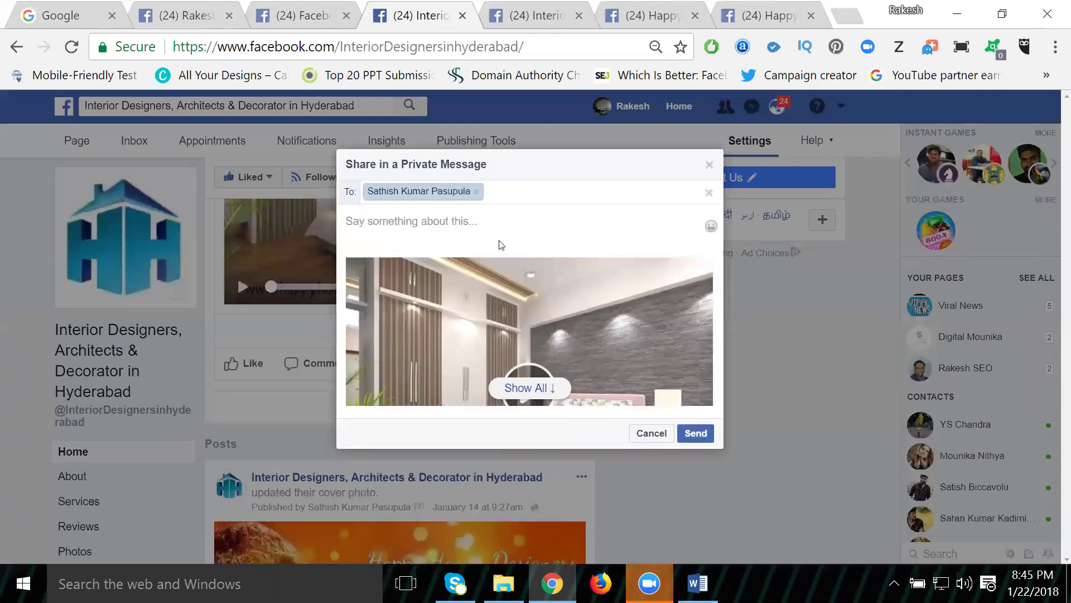
click(695, 434)
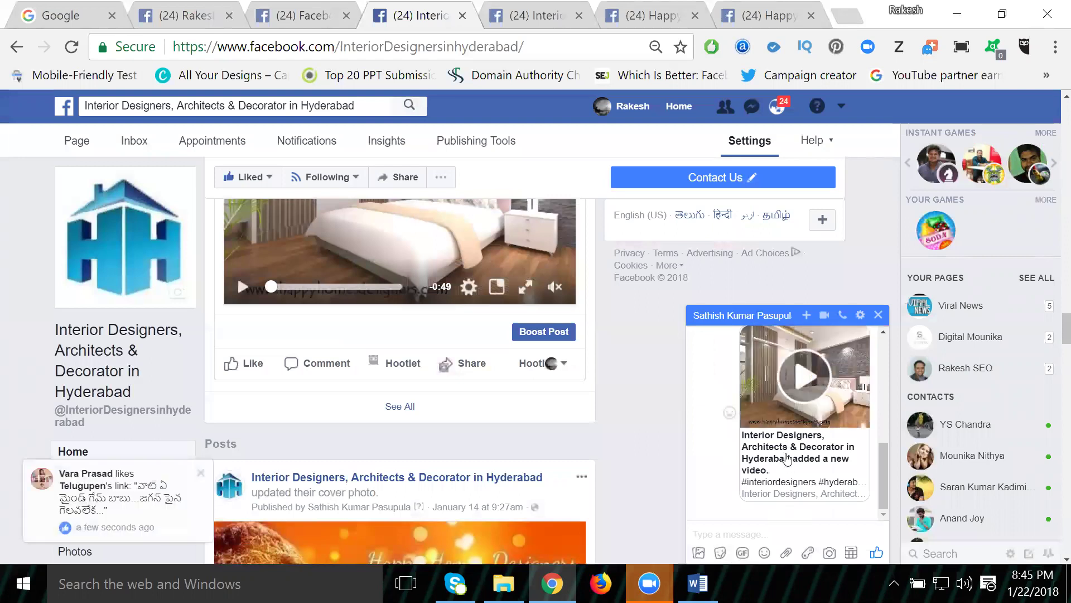
click(878, 315)
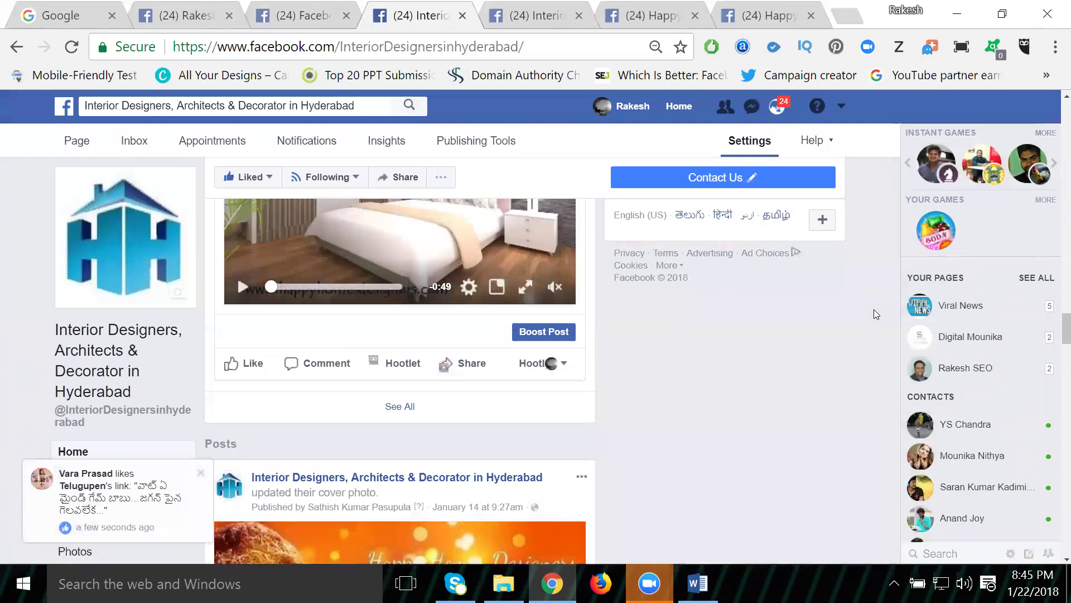
Step: Act as the Interior Designers, Architects & Decorator page and start a full share of the video
click(567, 365)
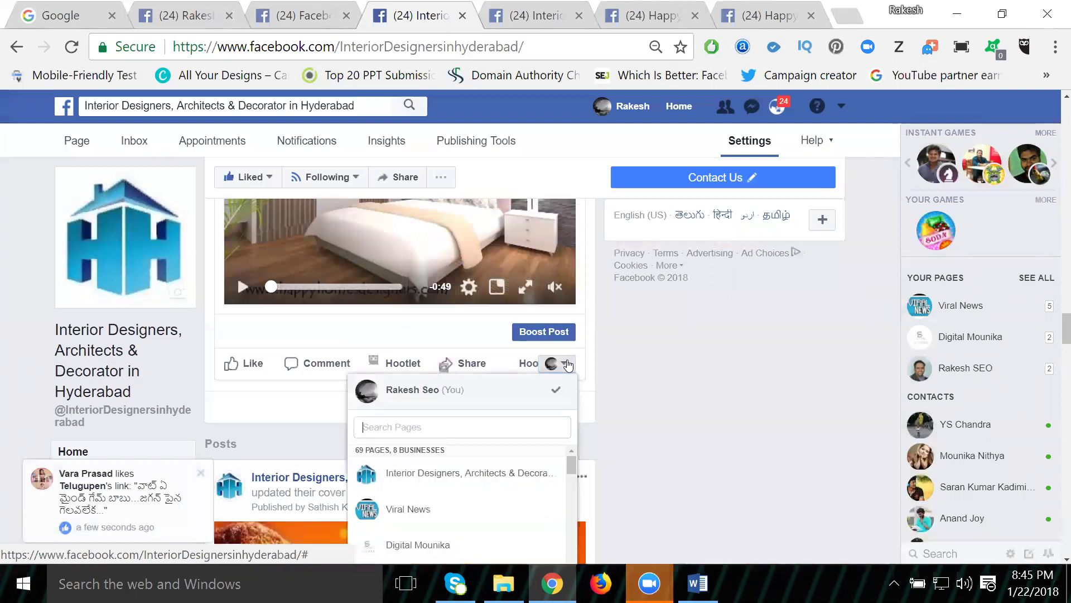
click(469, 475)
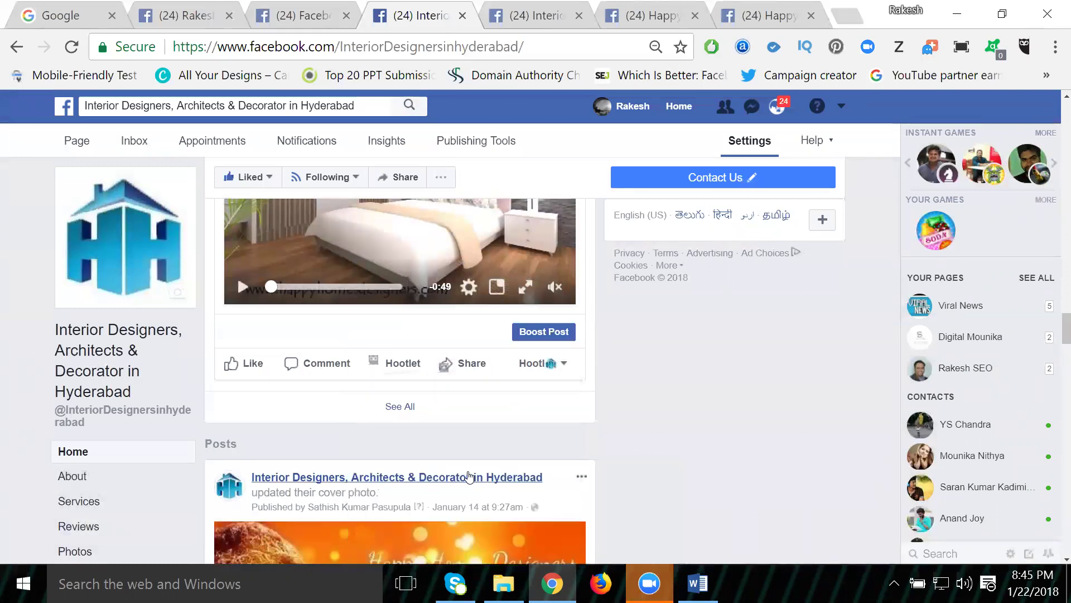
click(471, 364)
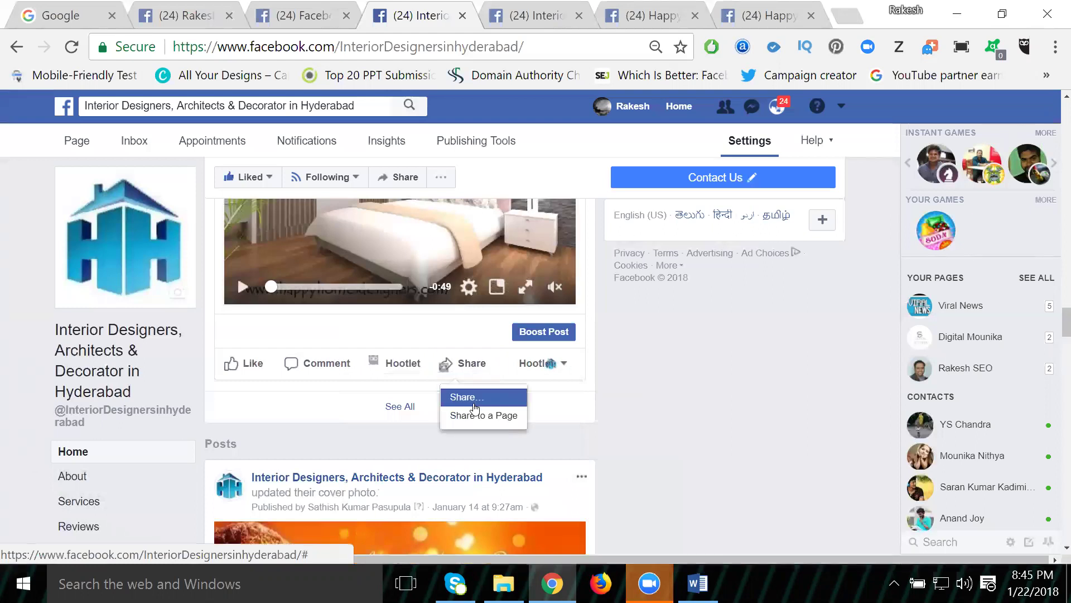
click(467, 397)
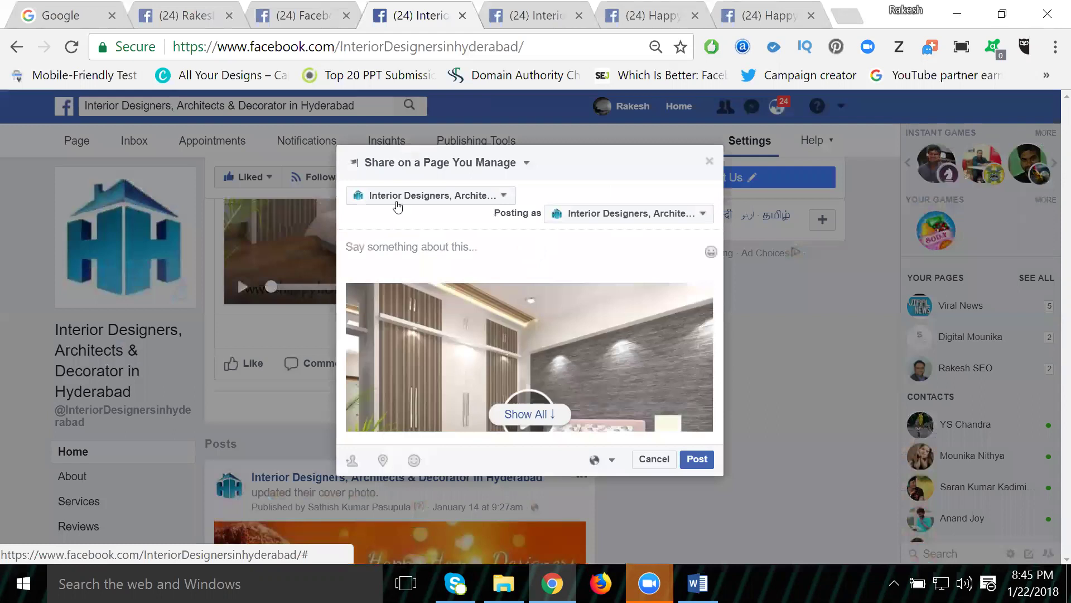
Step: Post the video to the Hyderabad interior designers group with the pasted hashtag caption, then open that group
click(422, 162)
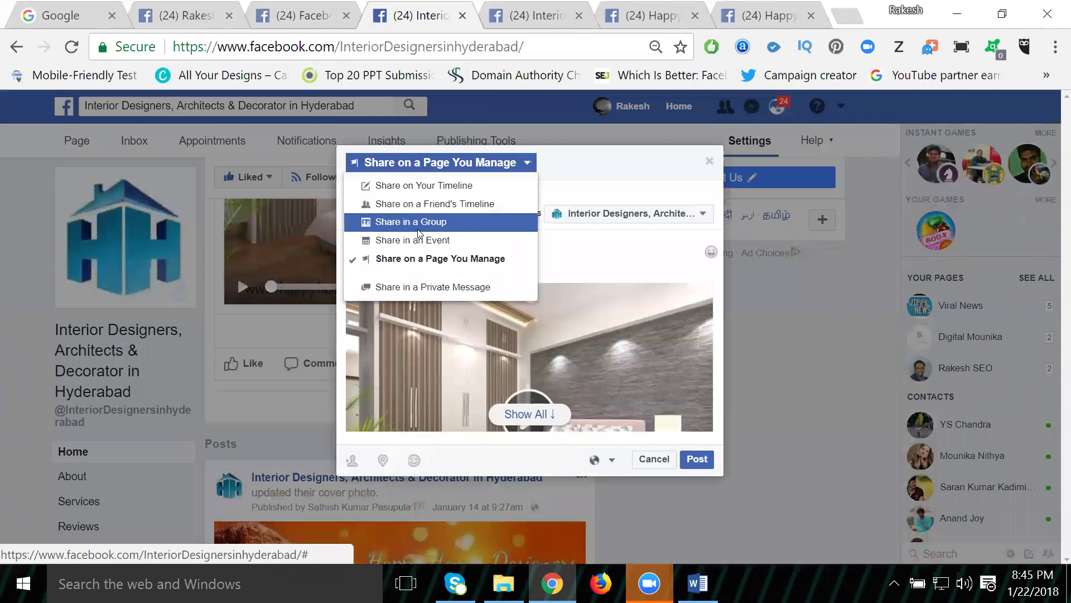
click(419, 232)
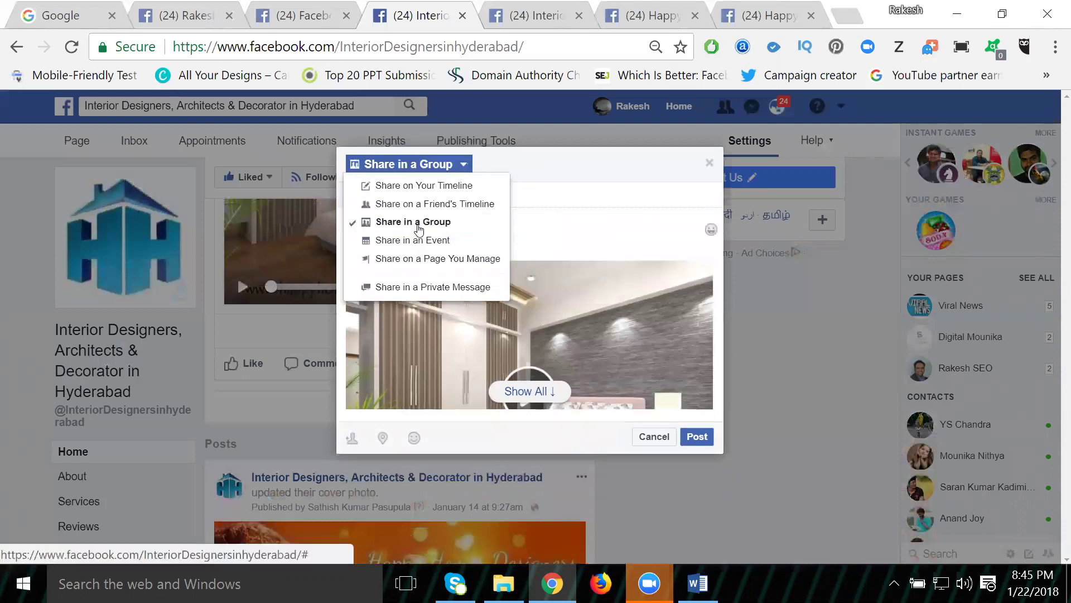
text(int)
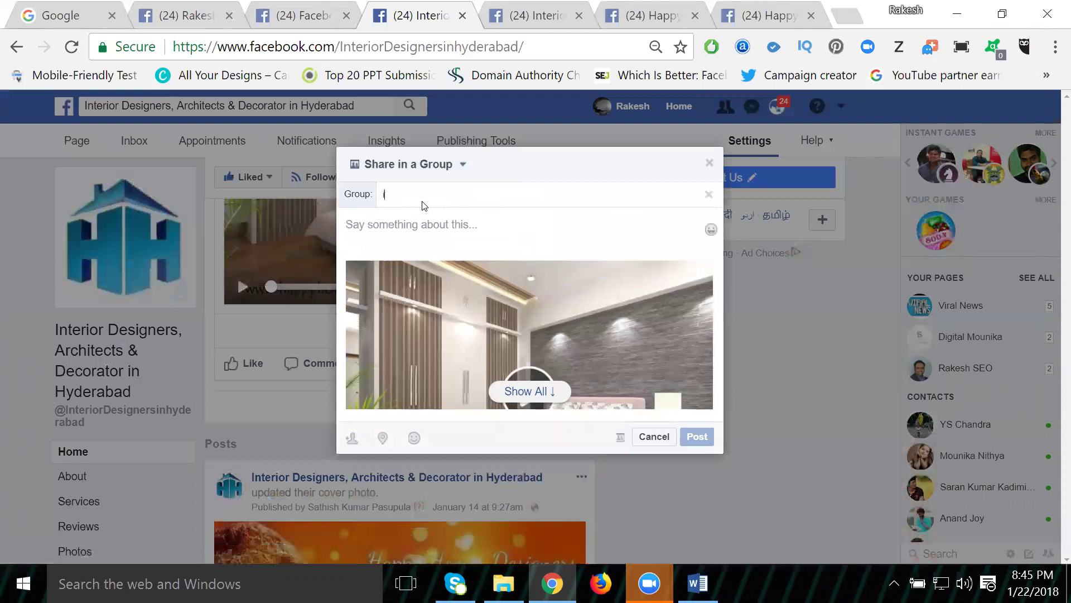
text(erior)
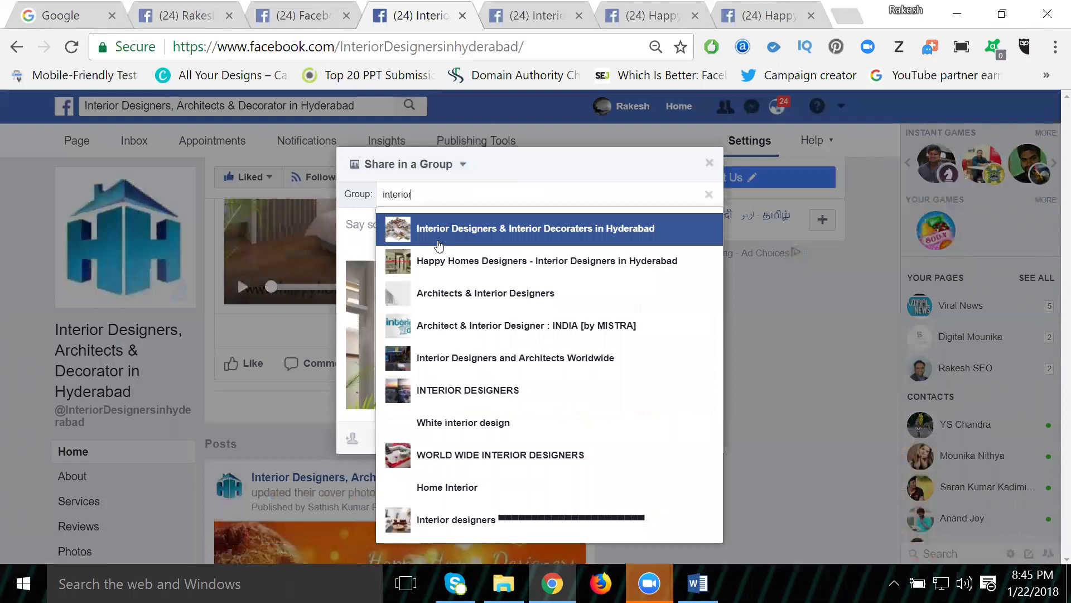
click(440, 240)
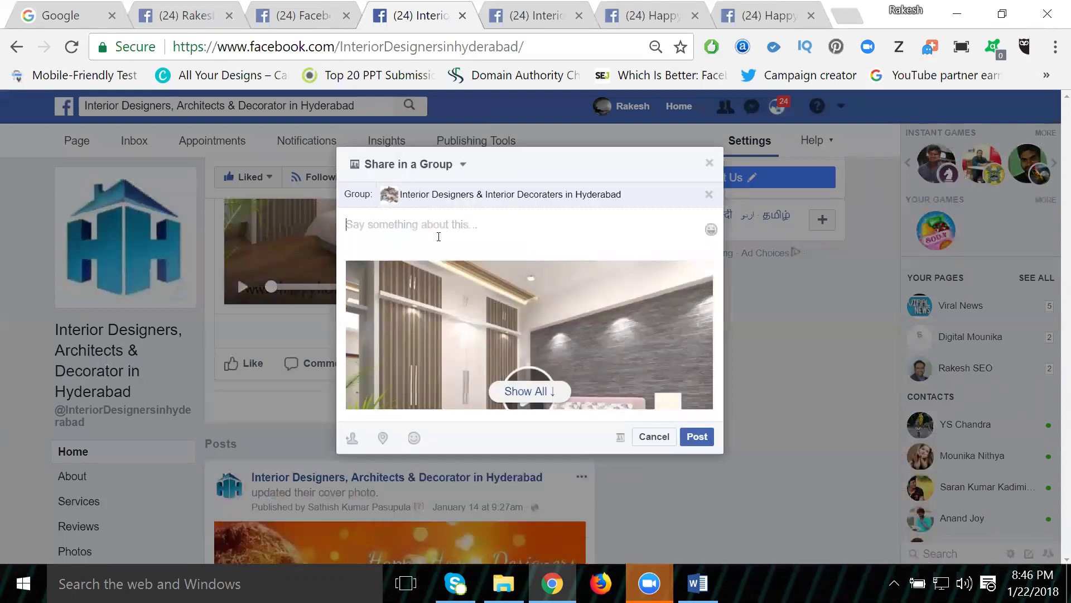
key(ctrl+v)
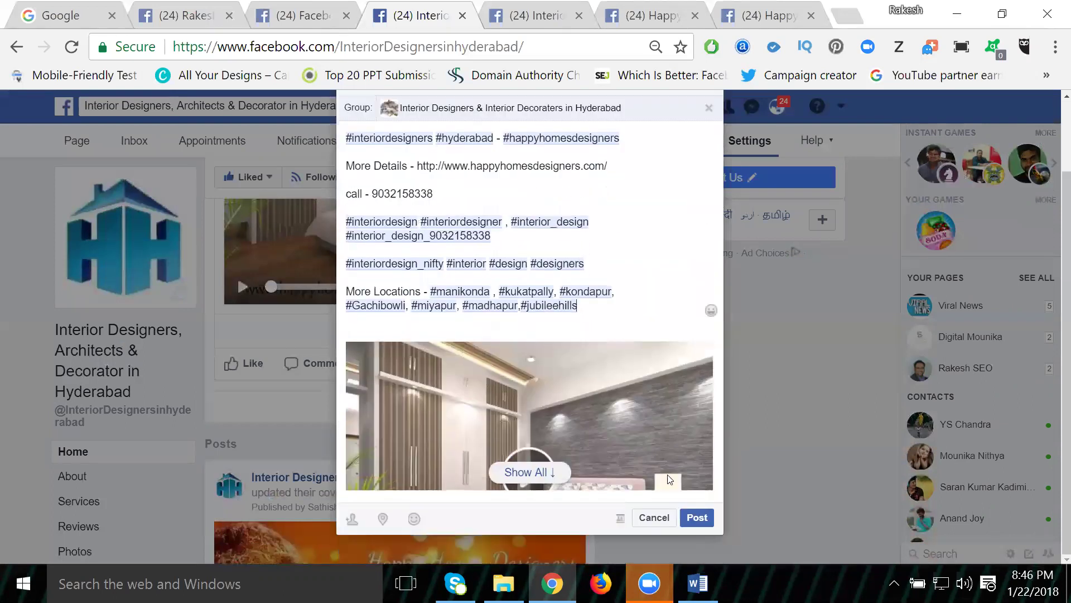
click(691, 517)
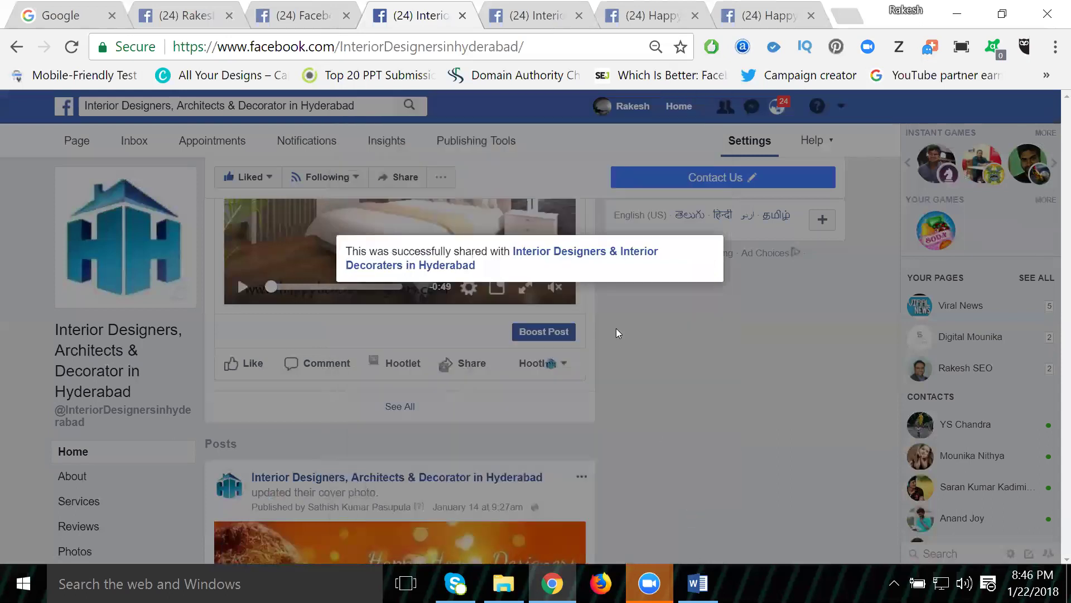
click(596, 258)
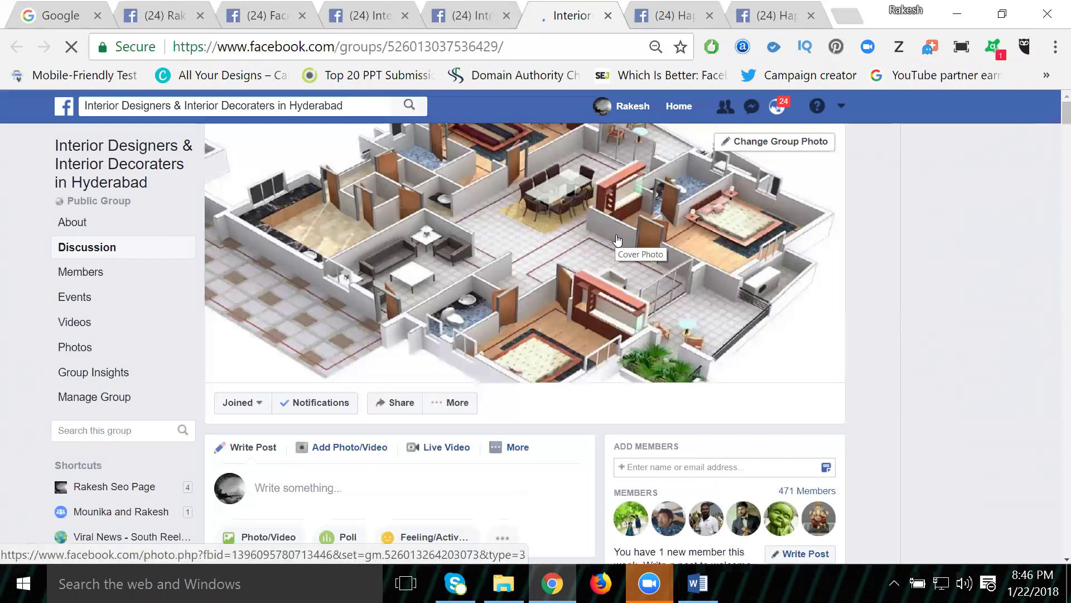
scroll(550, 302, down, 3)
scroll(547, 301, down, 5)
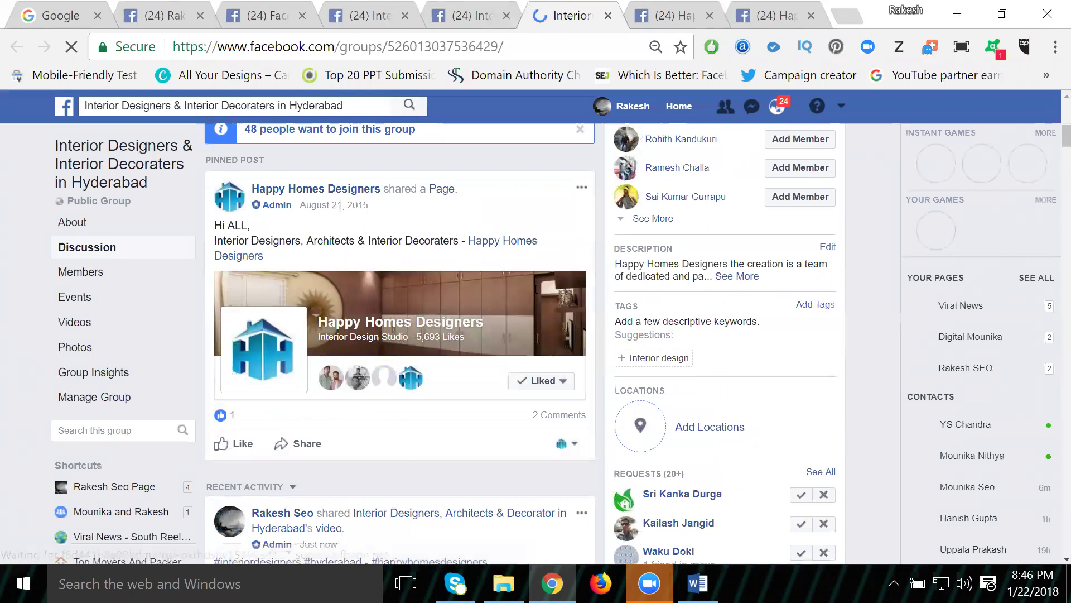
scroll(539, 295, down, 5)
scroll(536, 293, down, 2)
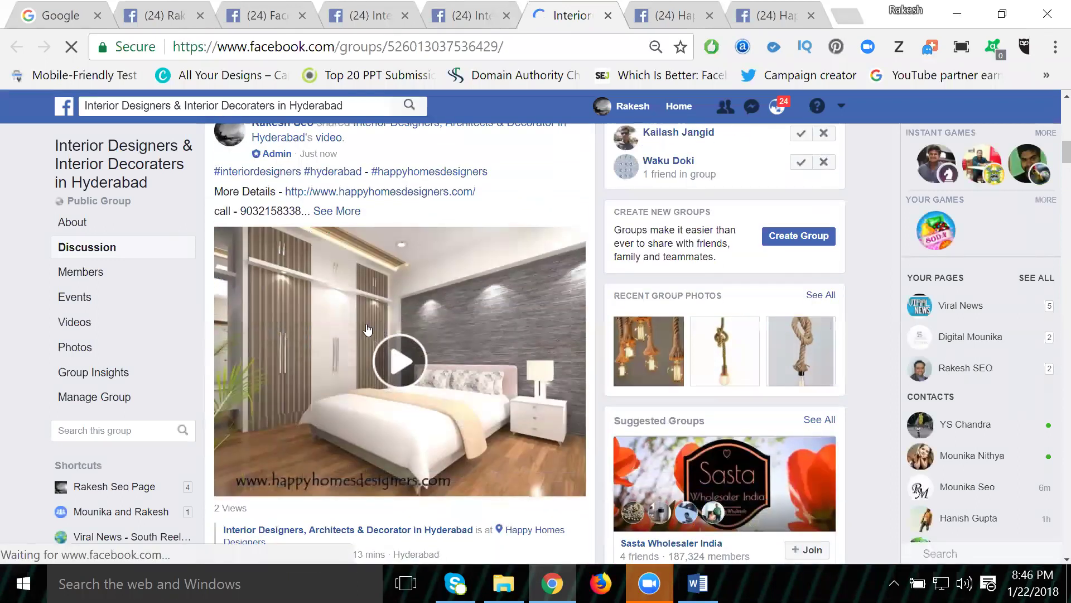
scroll(367, 294, up, 2)
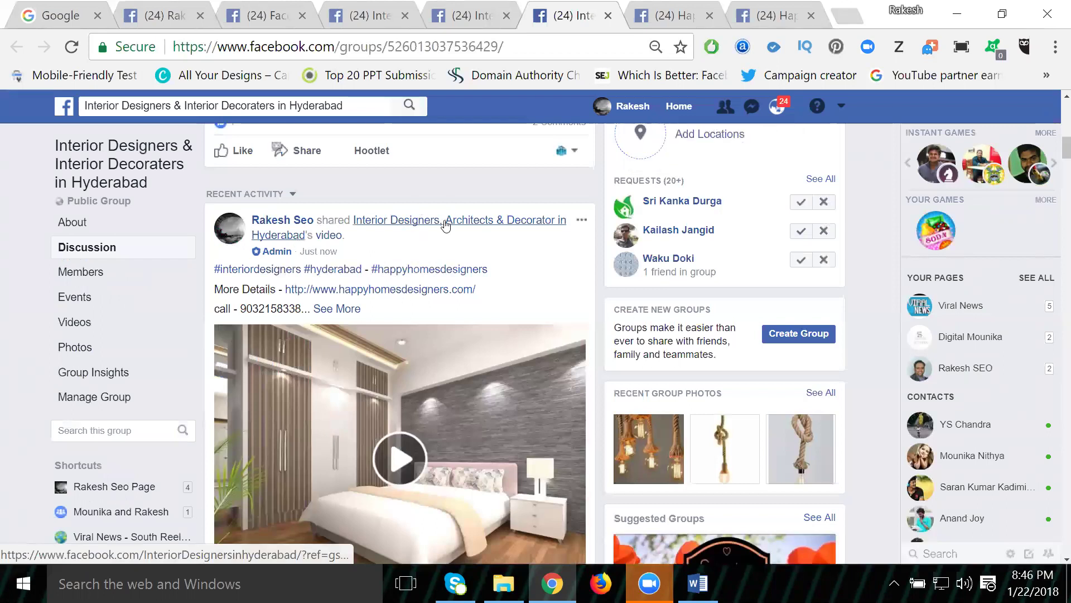
mouse_move(445, 225)
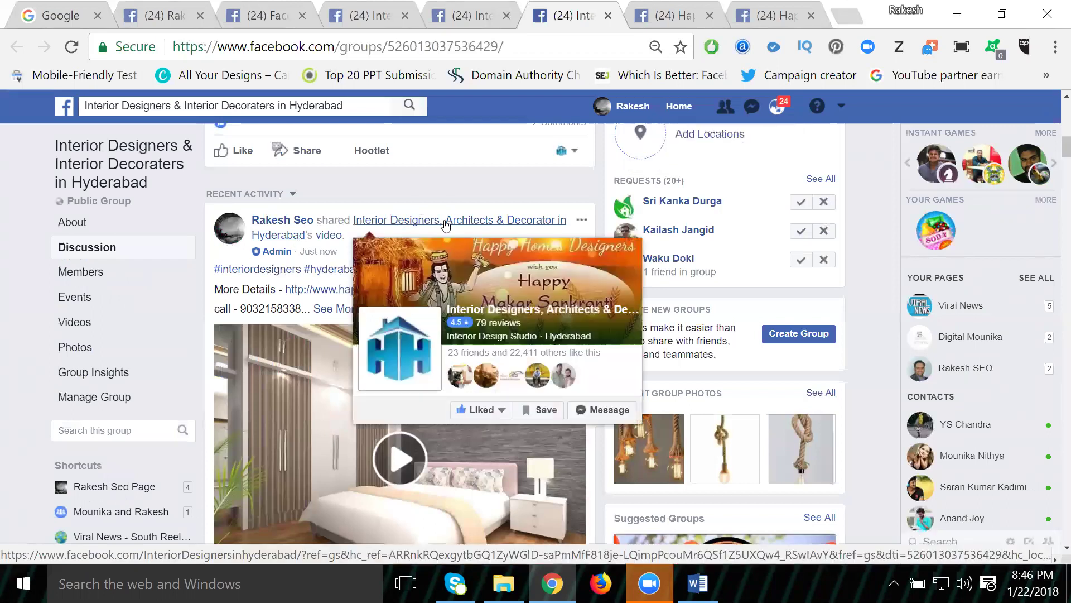
mouse_move(487, 416)
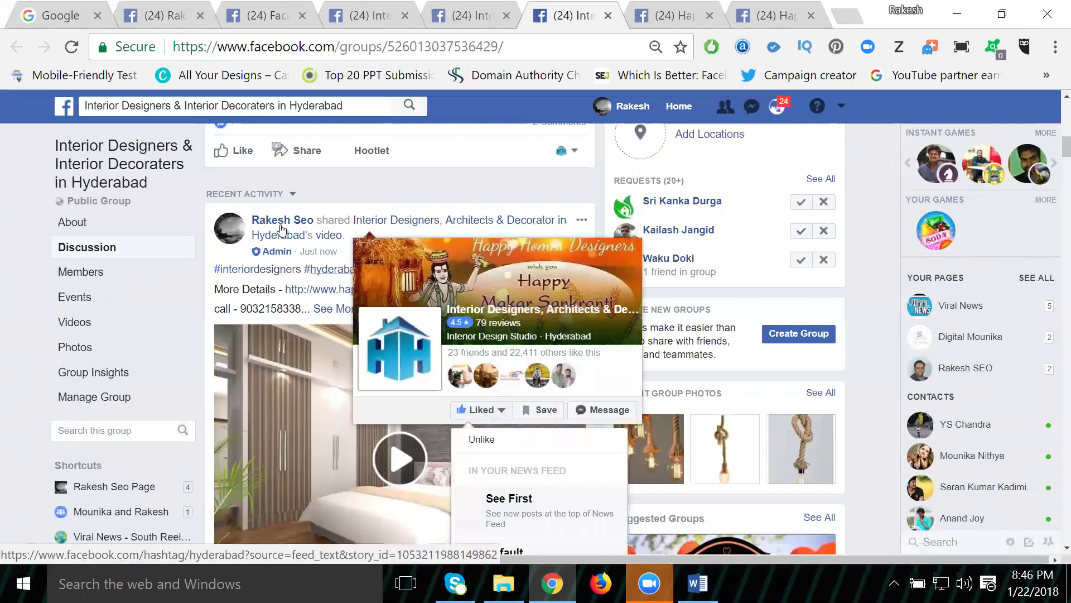
mouse_move(281, 228)
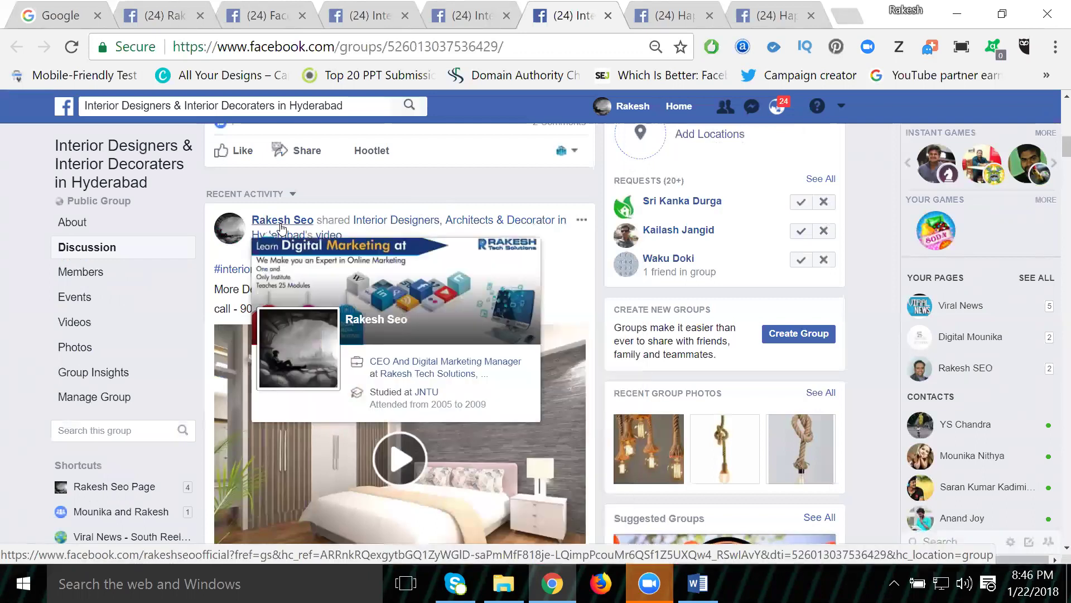